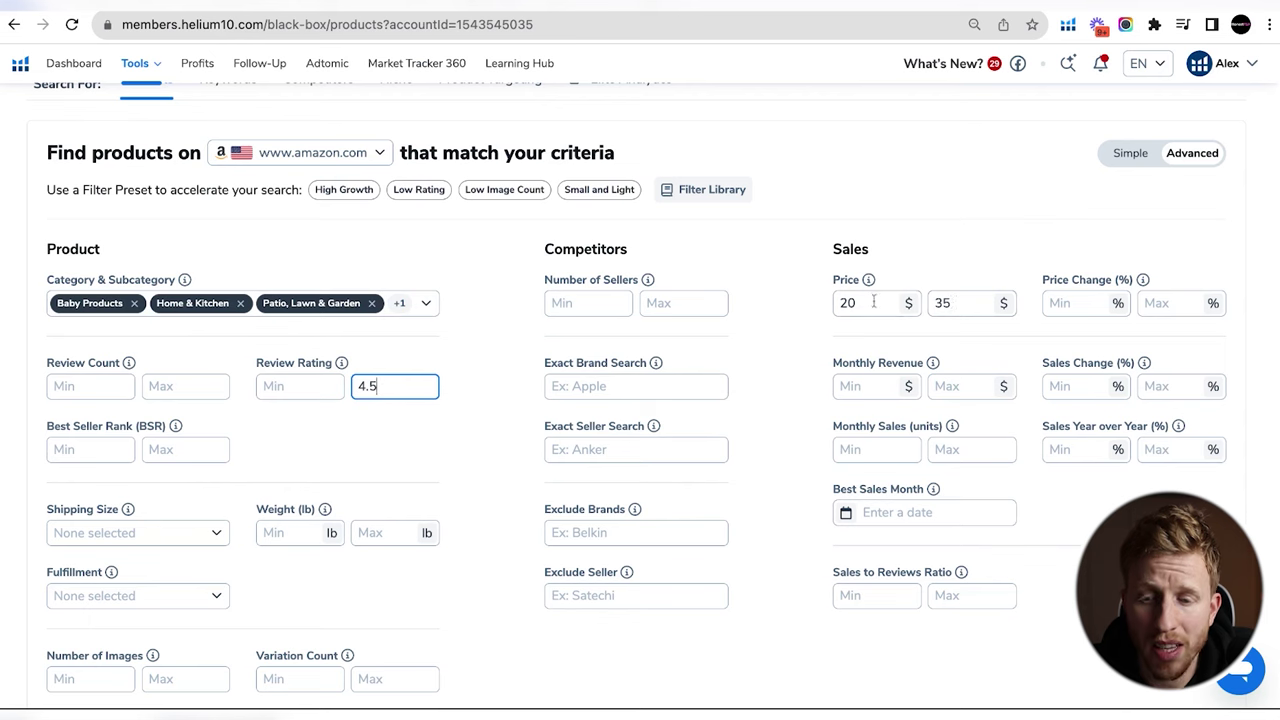
Set the price filter to a minimum of $35 and a maximum of $700.
type("35")
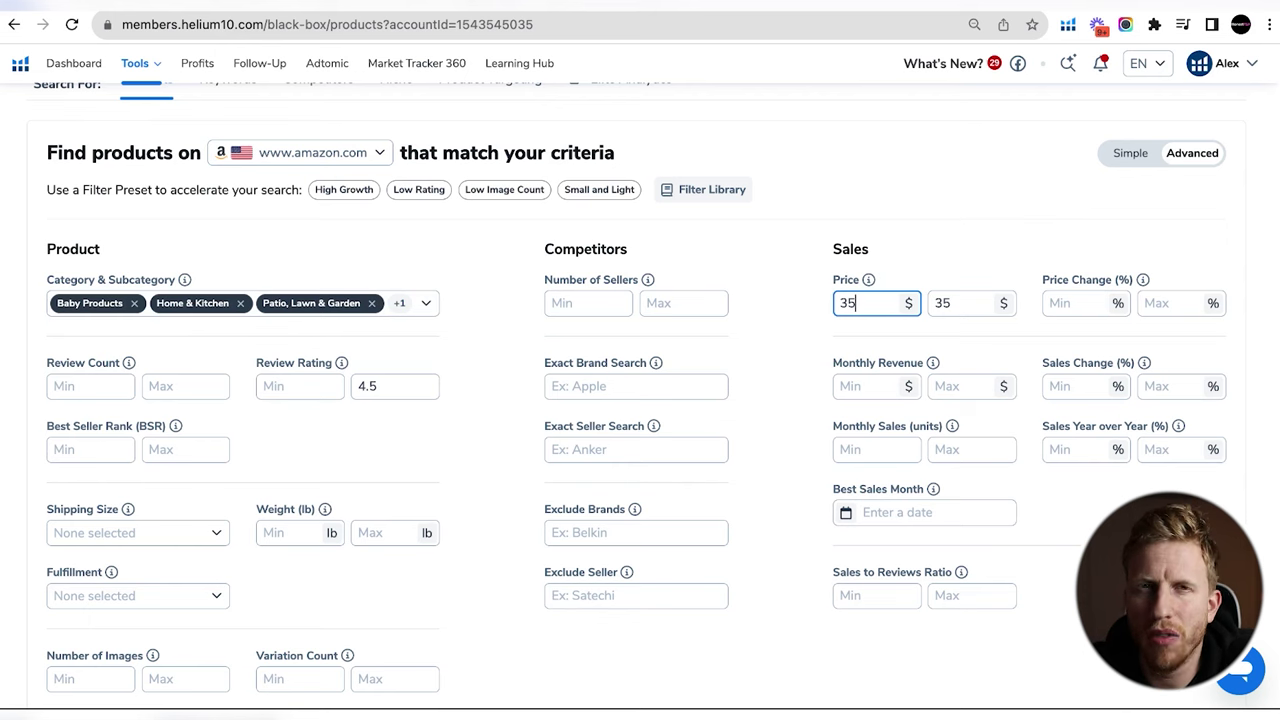
double_click(946, 298)
type("700")
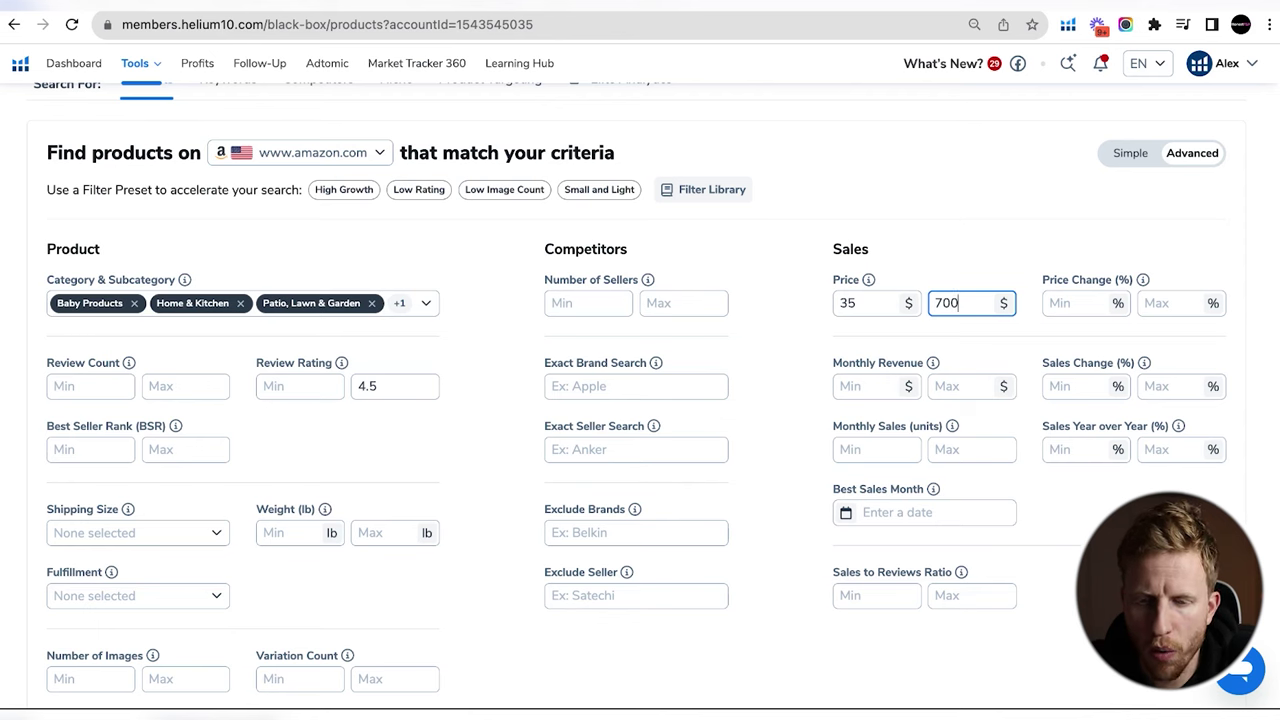
Set the monthly revenue filter to a minimum of $10000 and a maximum of $45000.
left_click(867, 388)
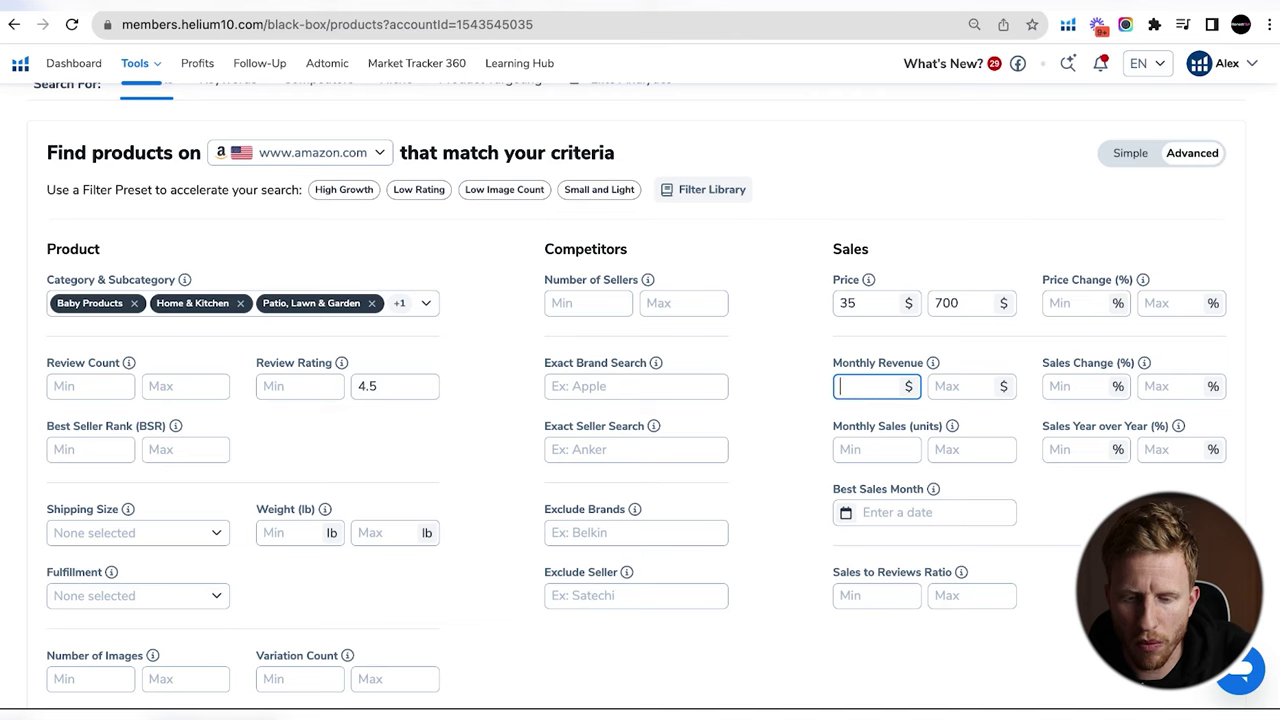
type("0000")
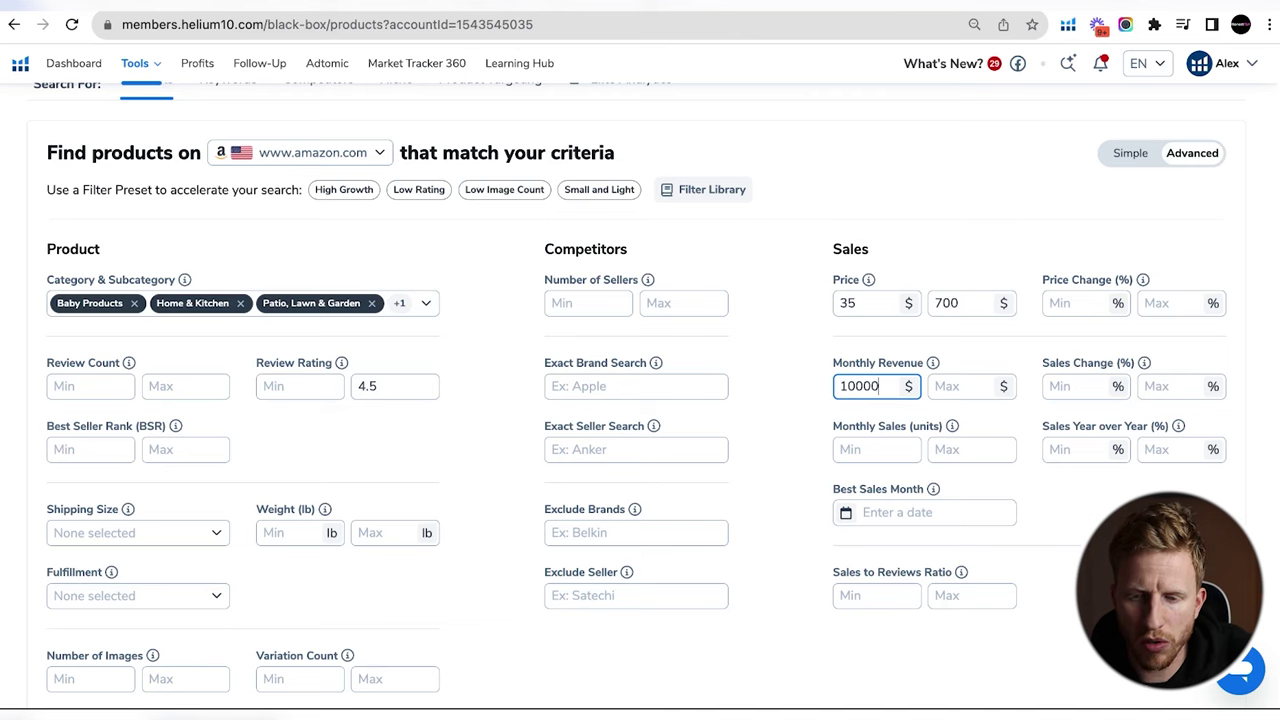
left_click(956, 388)
type("450")
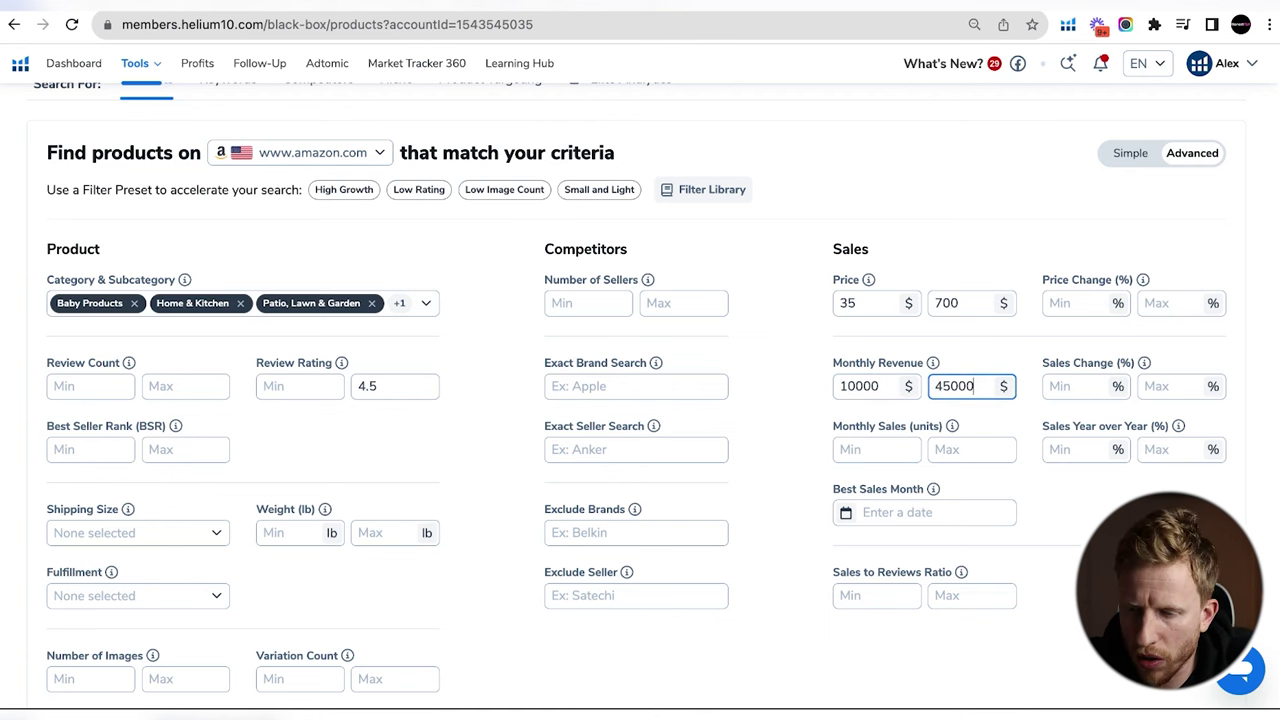
type("00")
Limit the shipping size to Small Standard-Size, Large Standard-Size and Small Oversize.
scroll(956, 386, "down", 2)
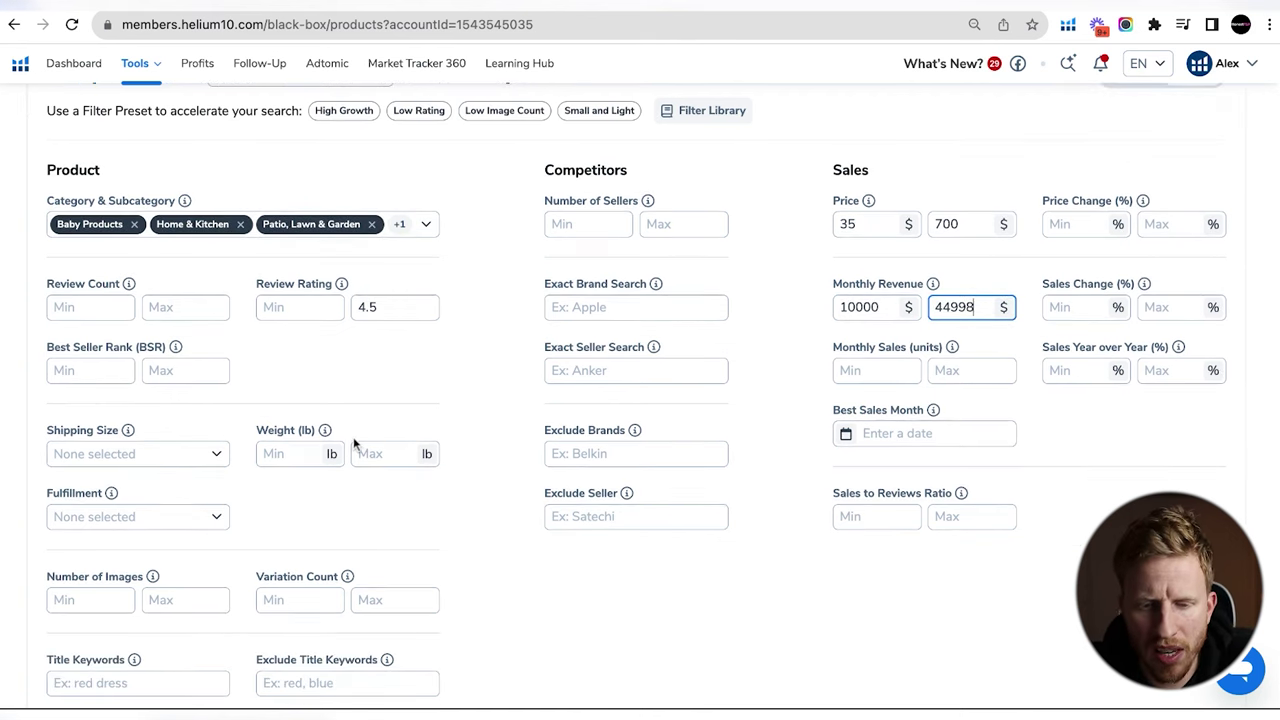
scroll(354, 444, "down", 1)
left_click(207, 386)
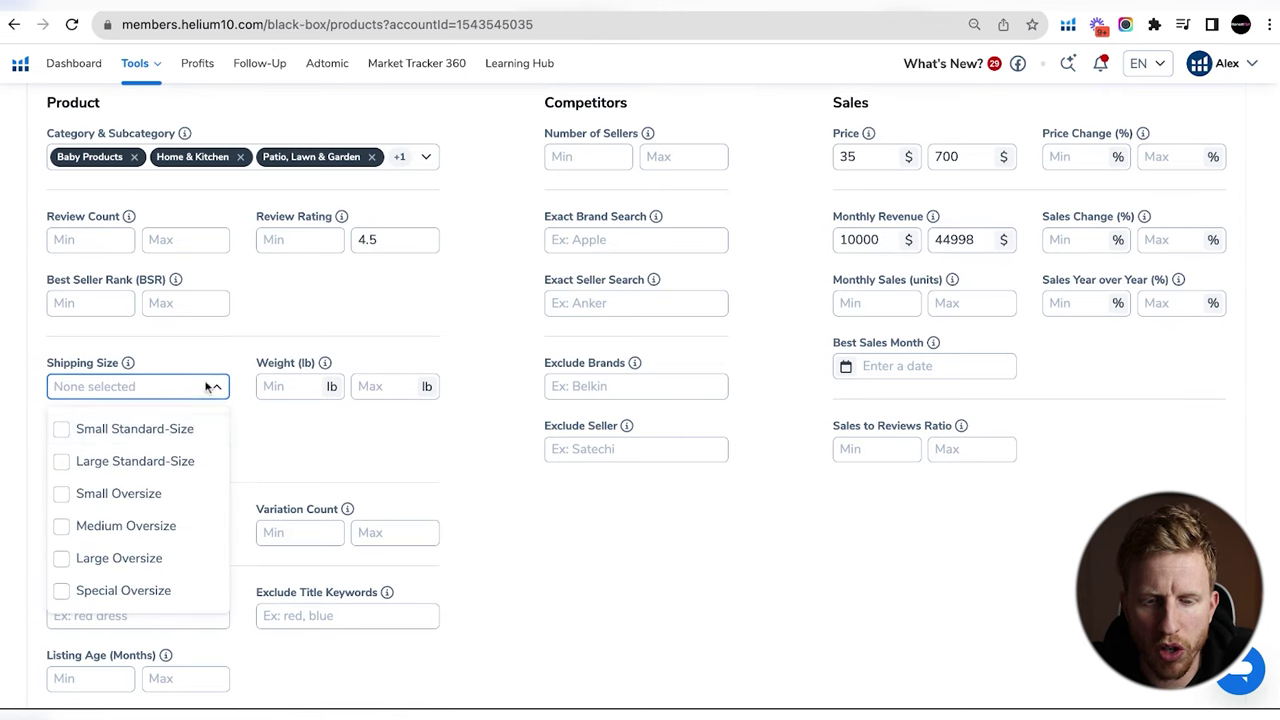
left_click(126, 430)
left_click(137, 493)
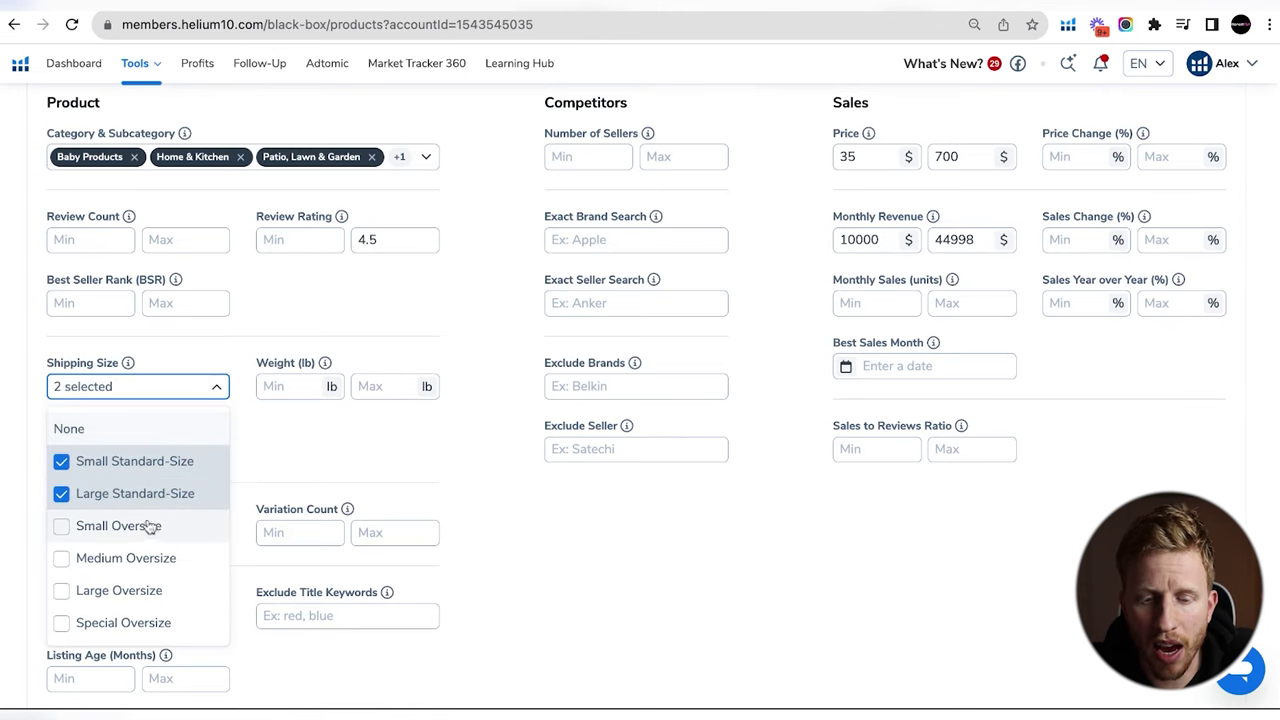
left_click(150, 527)
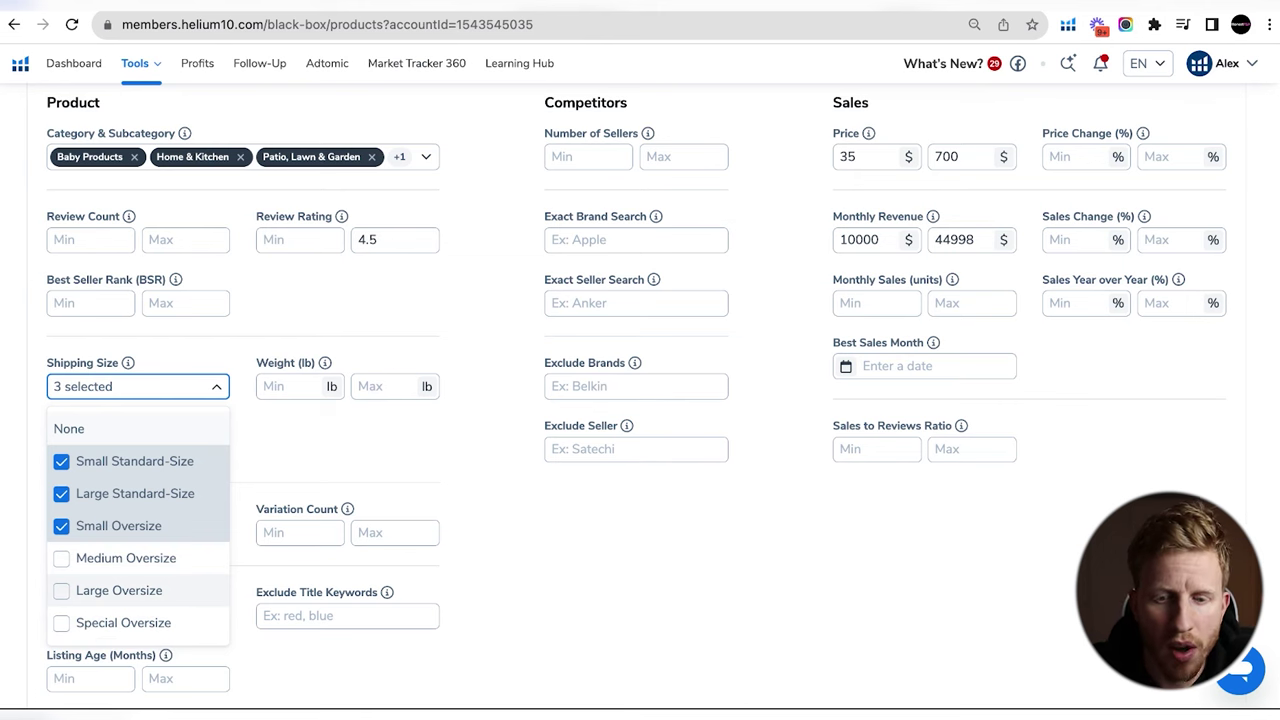
left_click(424, 470)
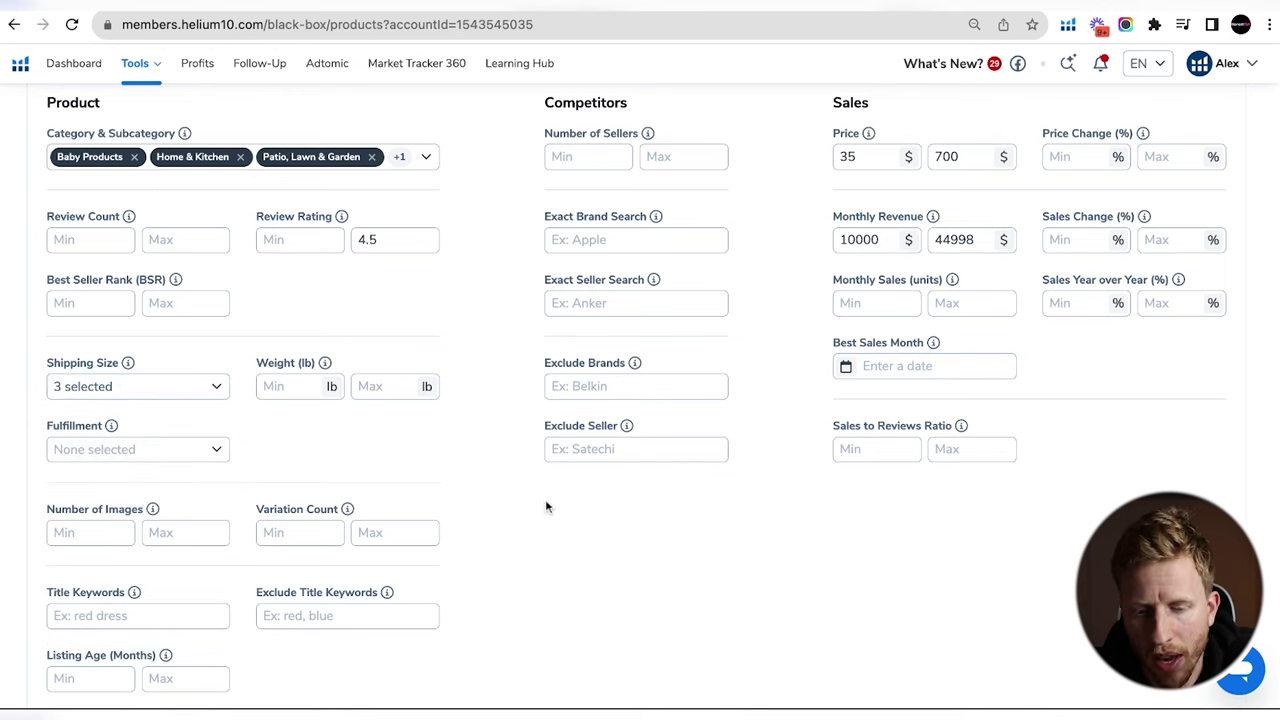
scroll(545, 507, "down", 1)
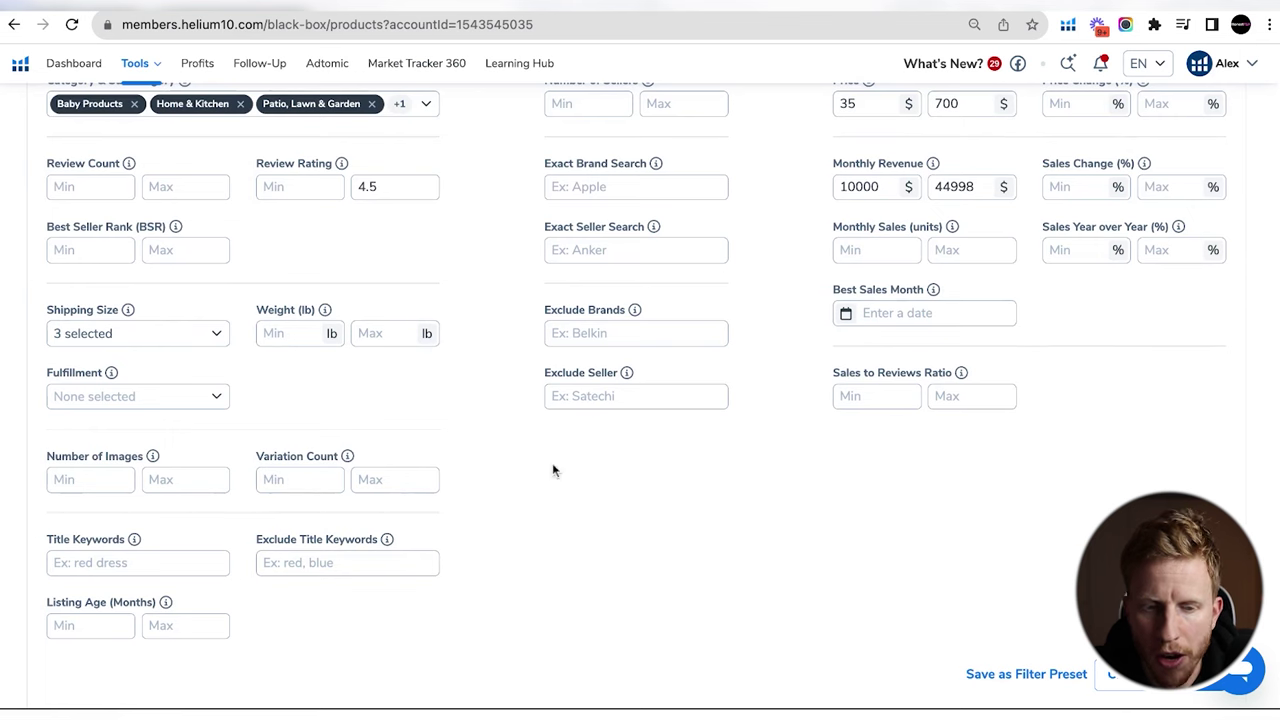
left_click(192, 333)
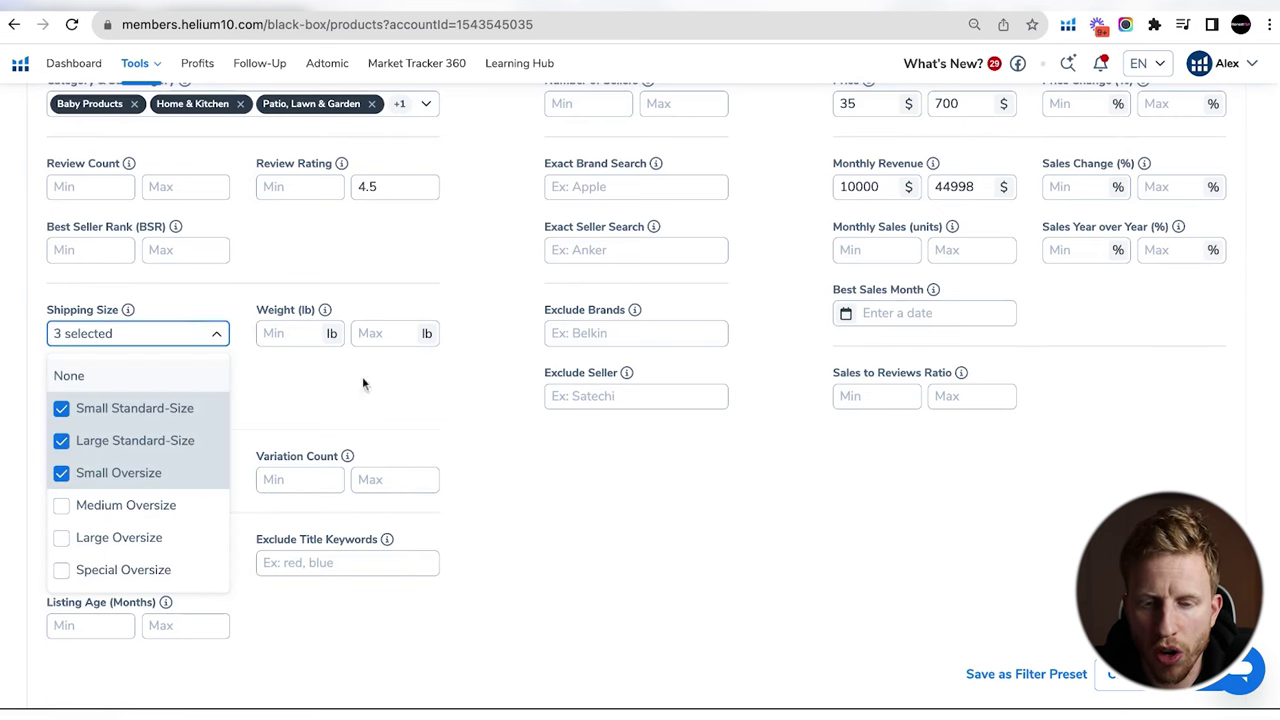
left_click(559, 478)
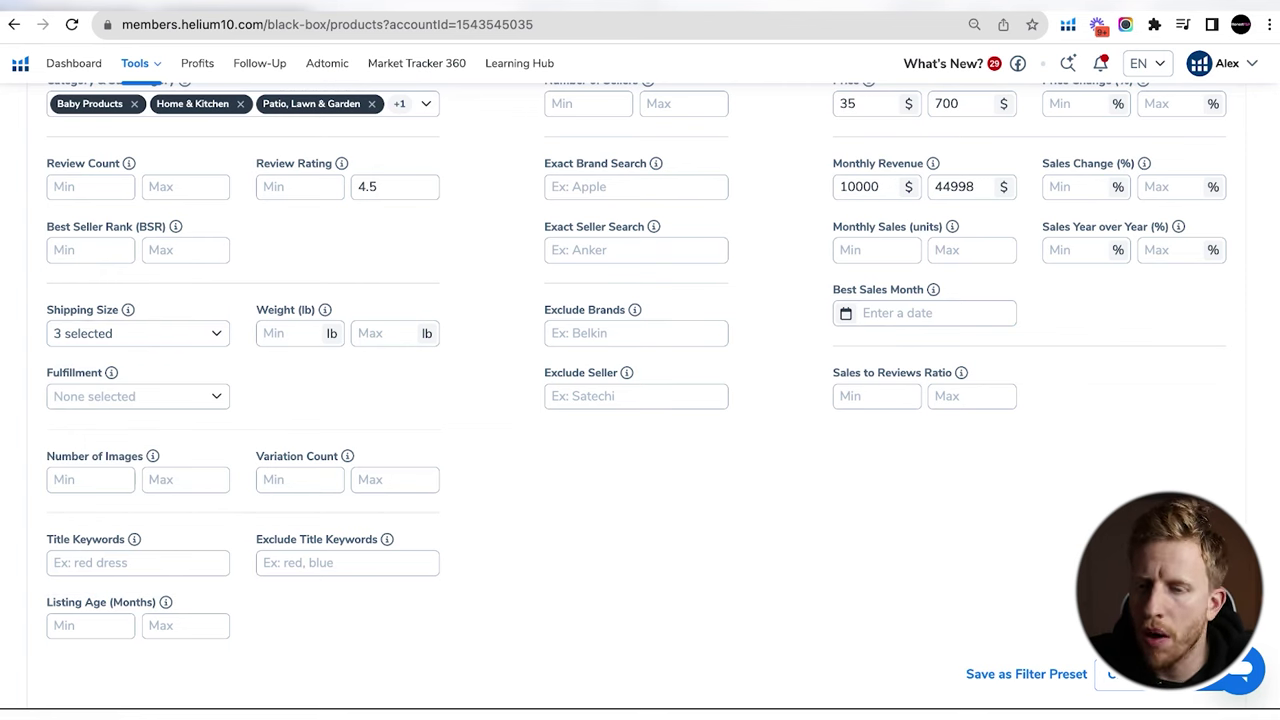
Set the maximum variation count to 3.
scroll(648, 470, "up", 1)
left_click(383, 518)
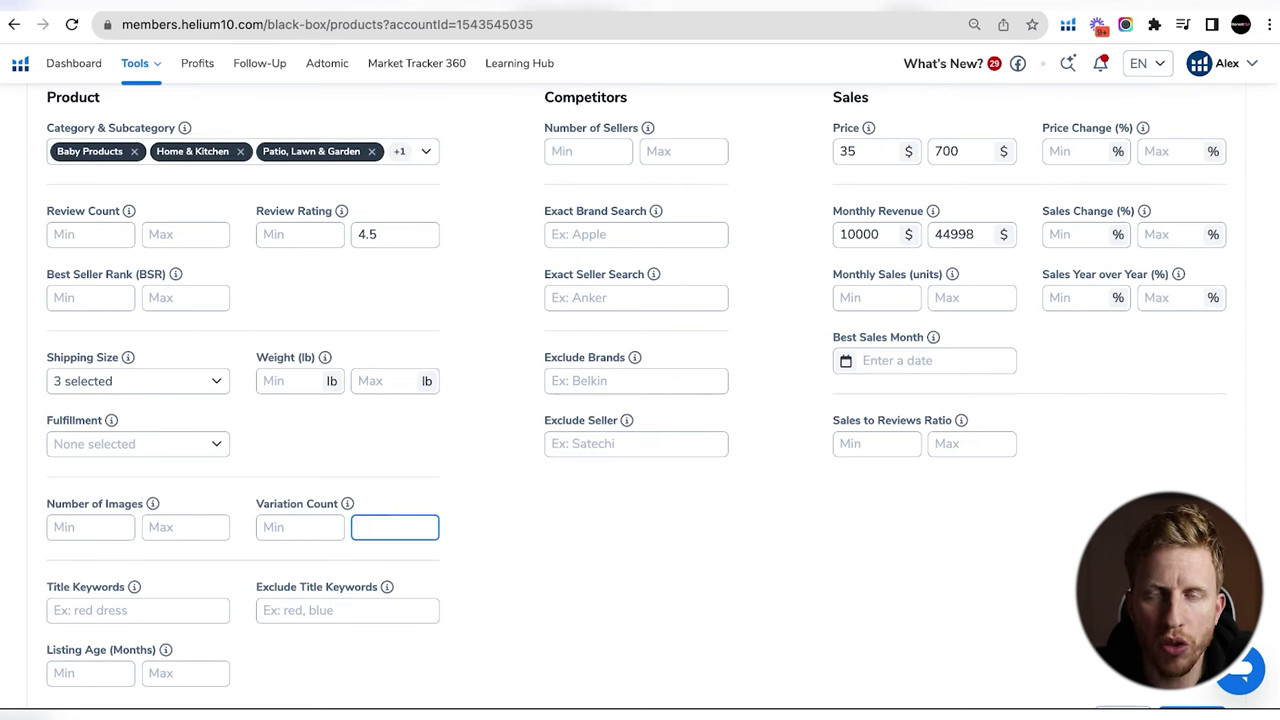
type("4")
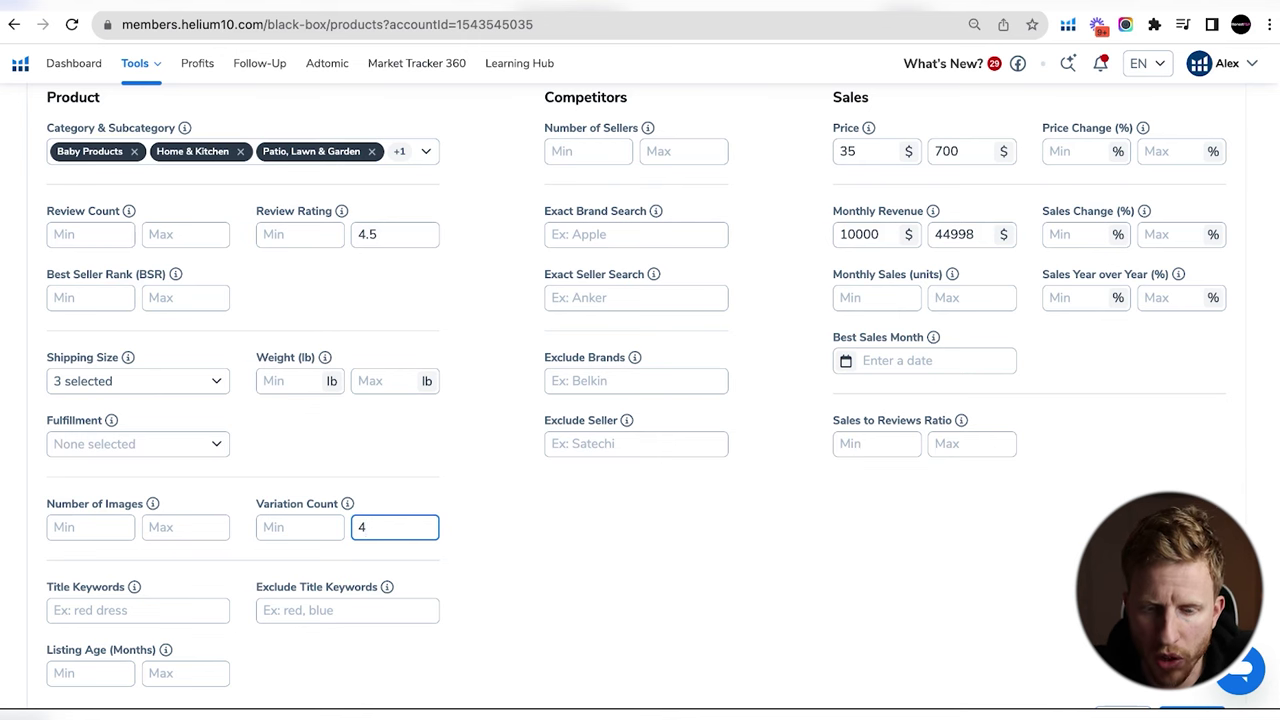
scroll(640, 400, "down", 1)
key("BackSpace")
type("3")
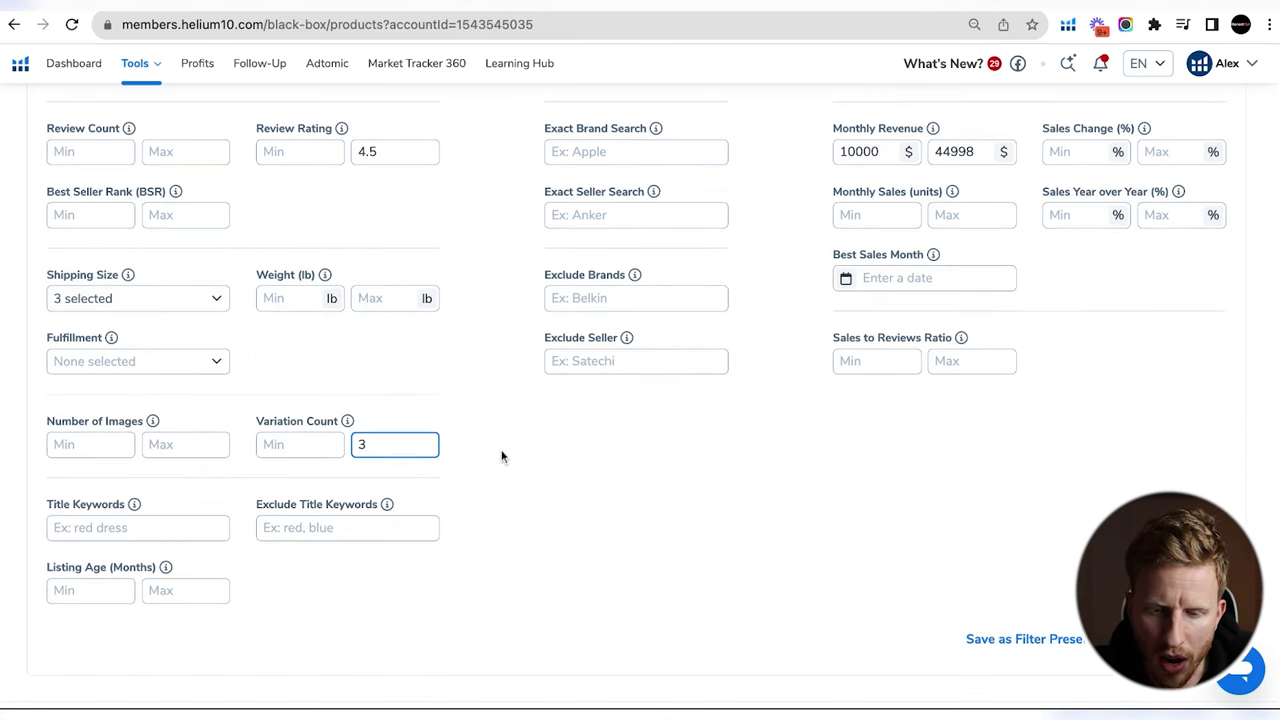
Review the filter settings and run the product search with them.
left_click(181, 447)
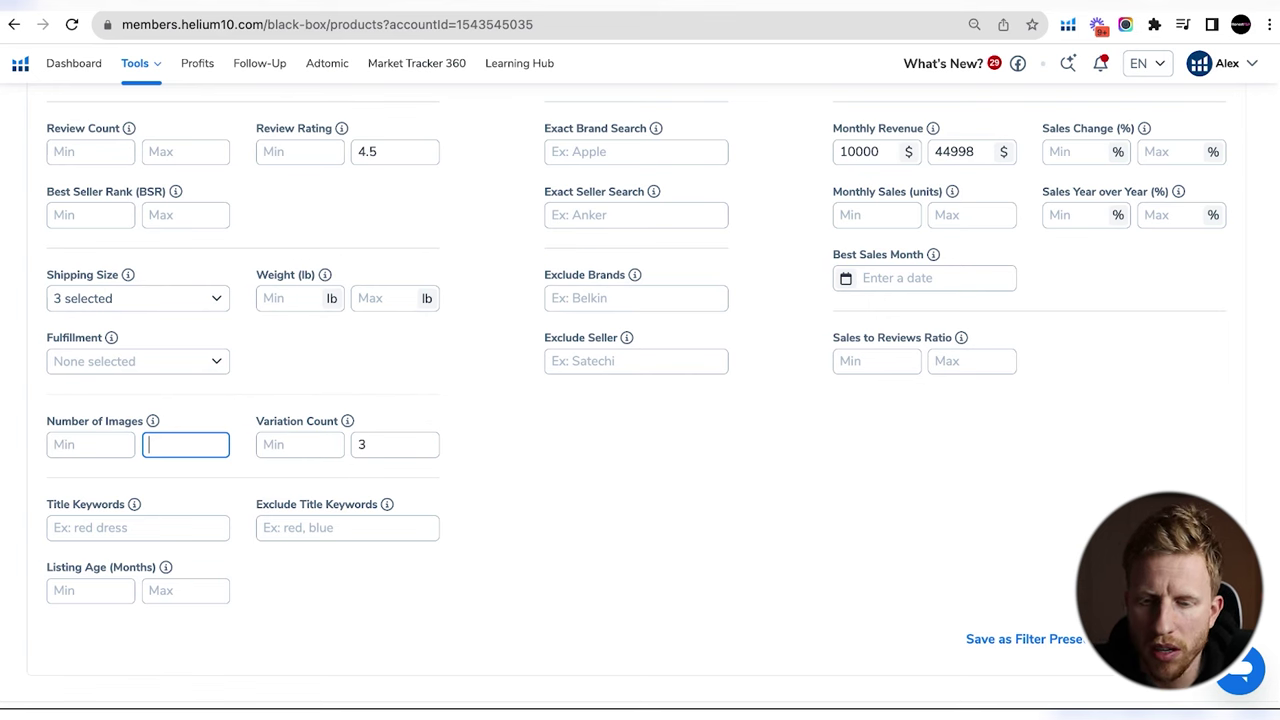
scroll(750, 511, "up", 2)
scroll(754, 511, "up", 1)
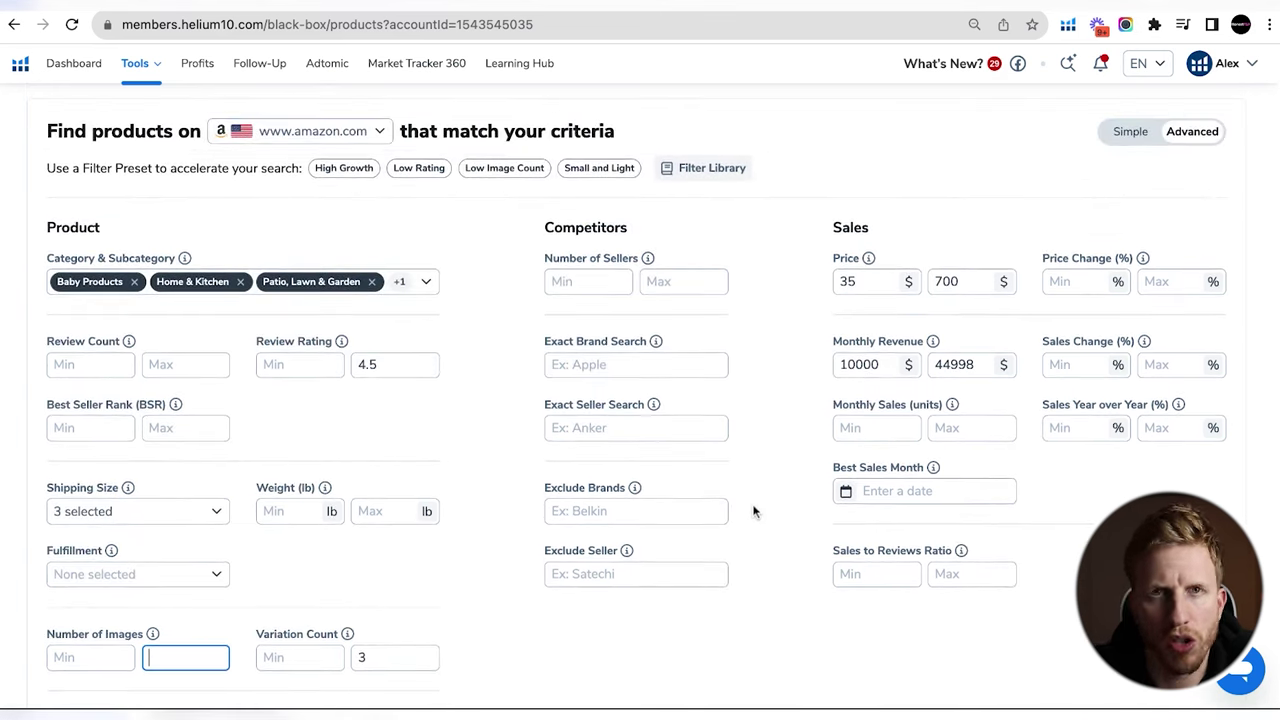
left_click(834, 206)
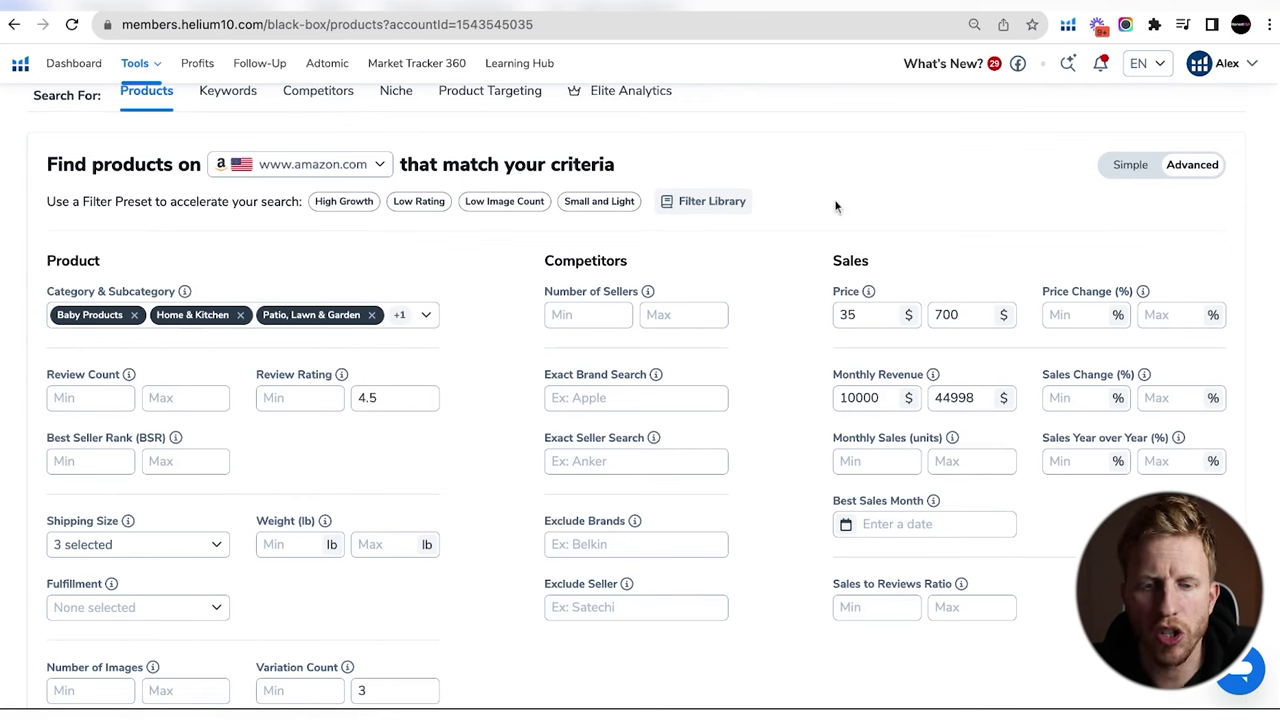
scroll(835, 205, "down", 2)
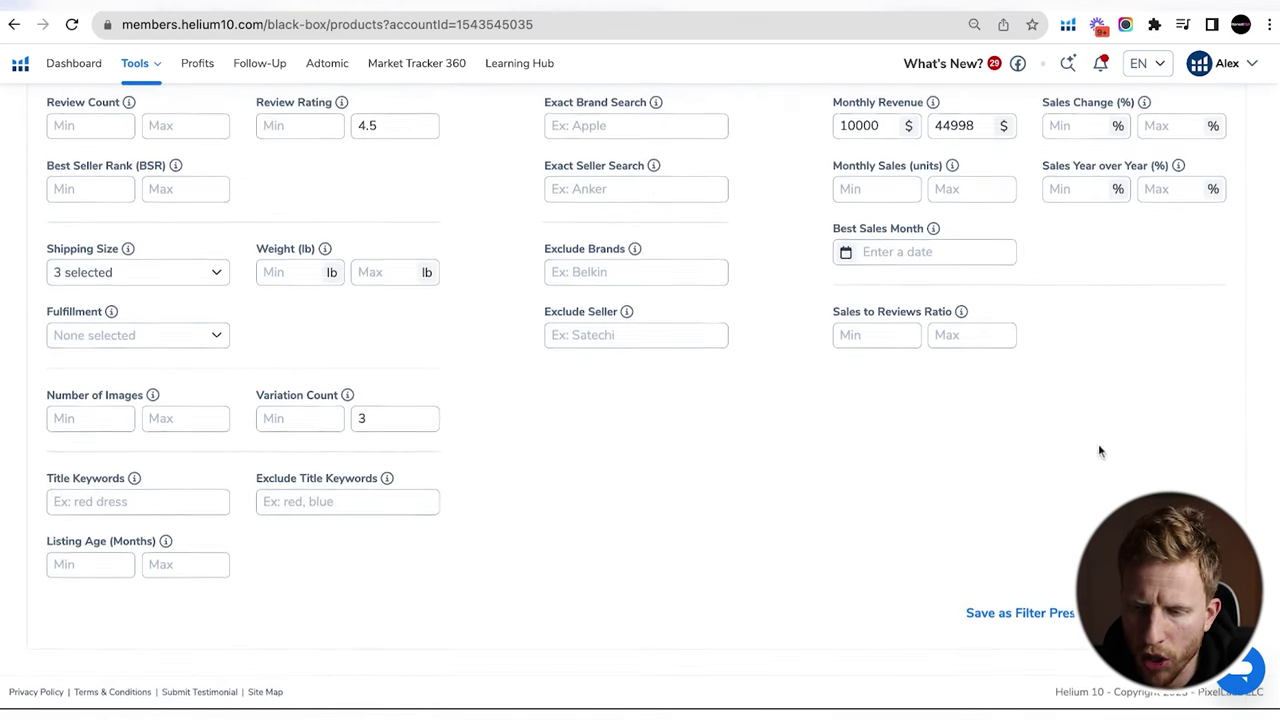
left_click(1150, 668)
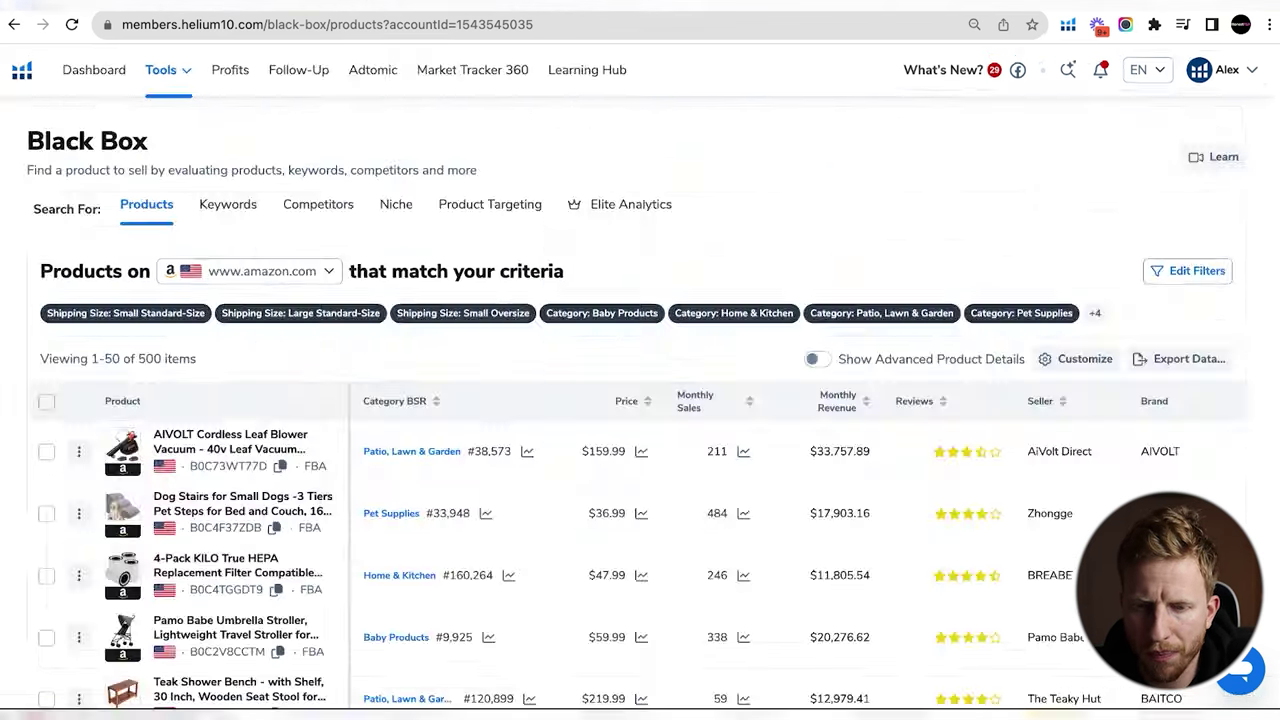
Browse the matching products and open the Amazon listing of the LETTON Mini Chainsaw Brushless 6+8 Inch.
scroll(640, 400, "down", 1)
scroll(651, 426, "down", 2)
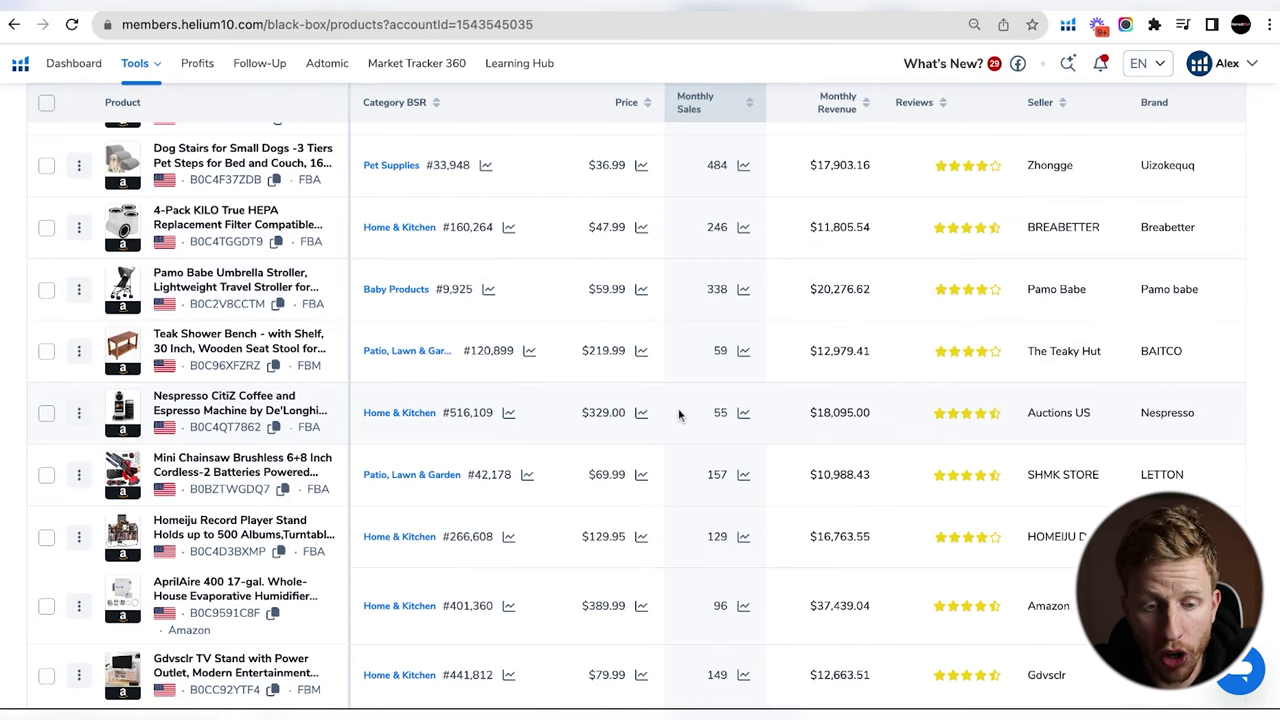
scroll(679, 415, "down", 2)
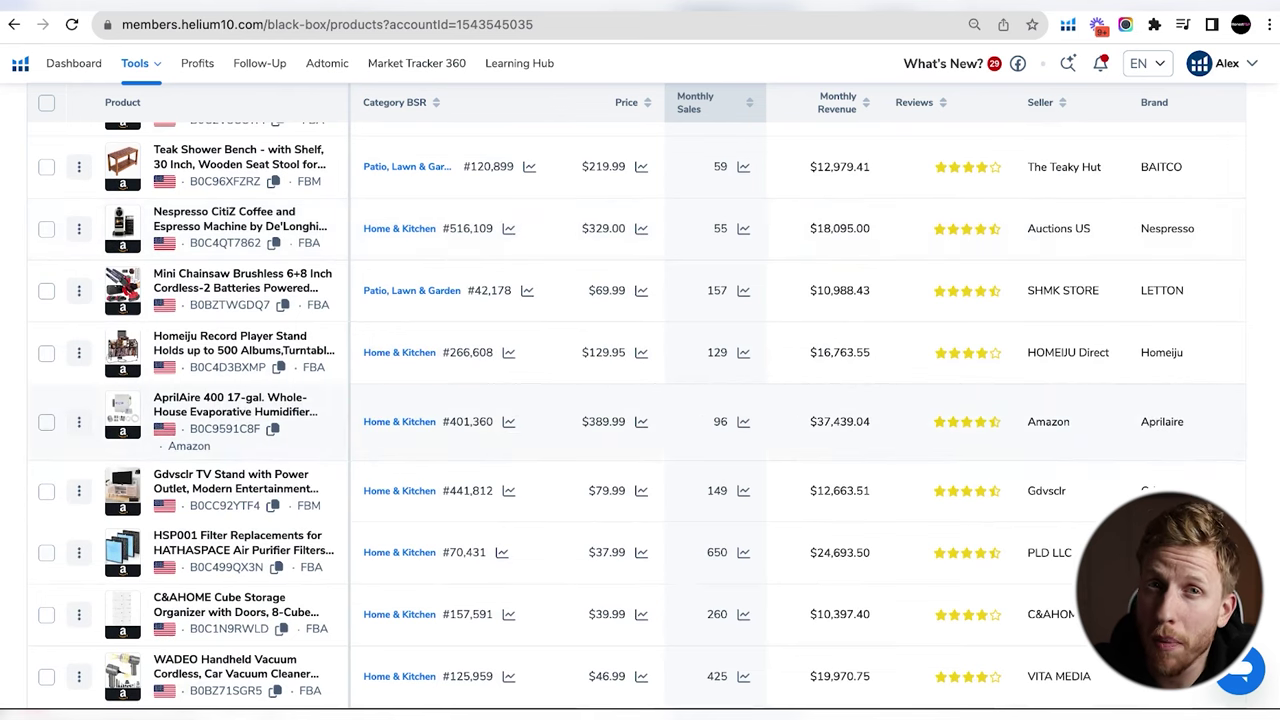
scroll(640, 400, "down", 2)
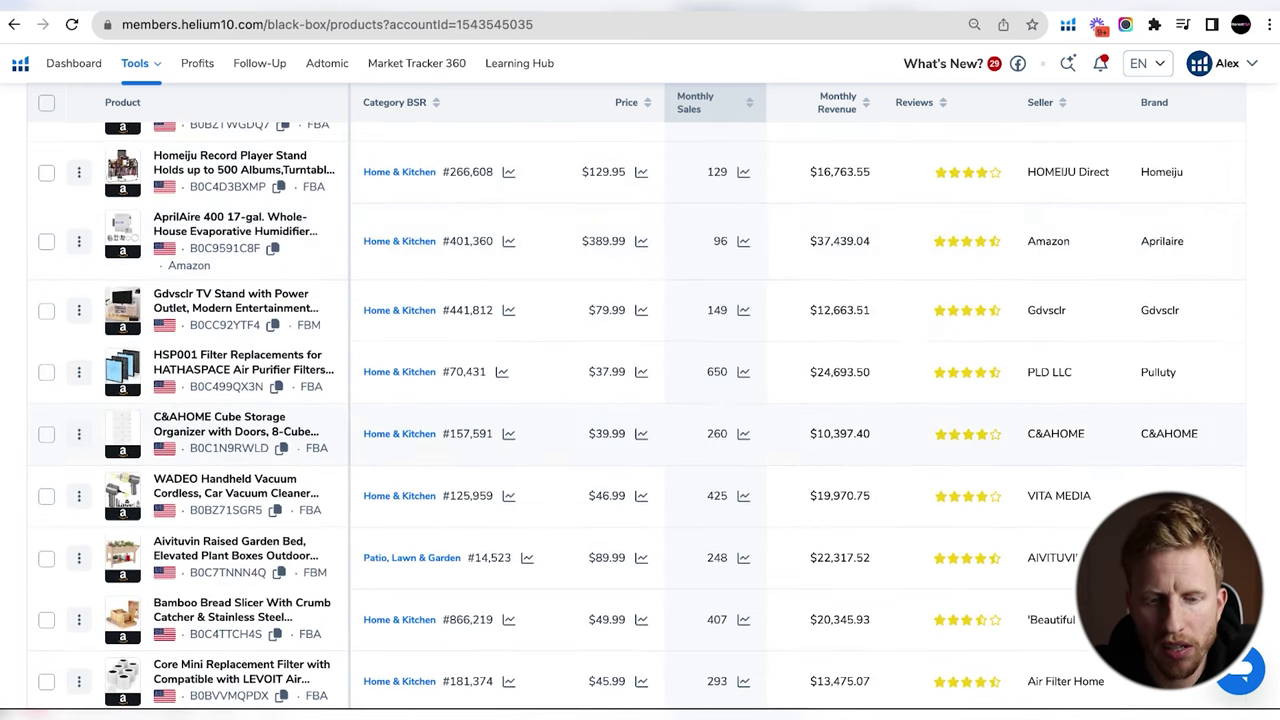
scroll(640, 415, "down", 2)
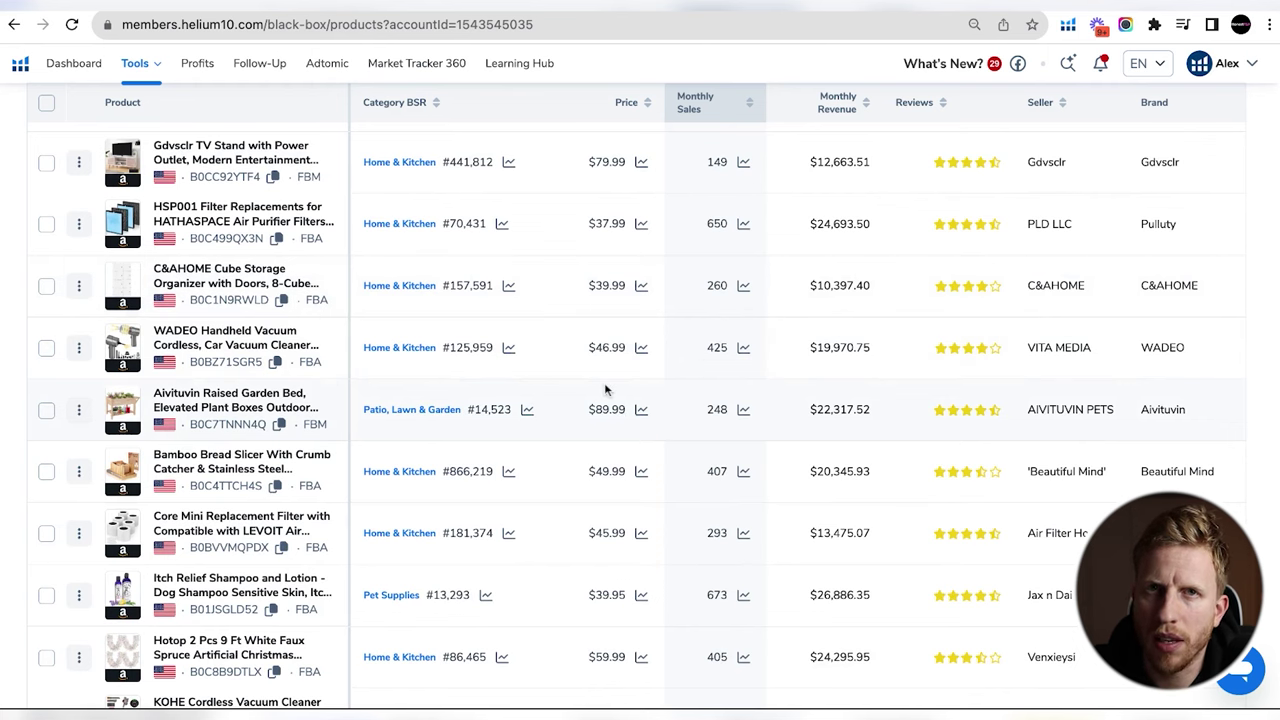
scroll(218, 271, "up", 5)
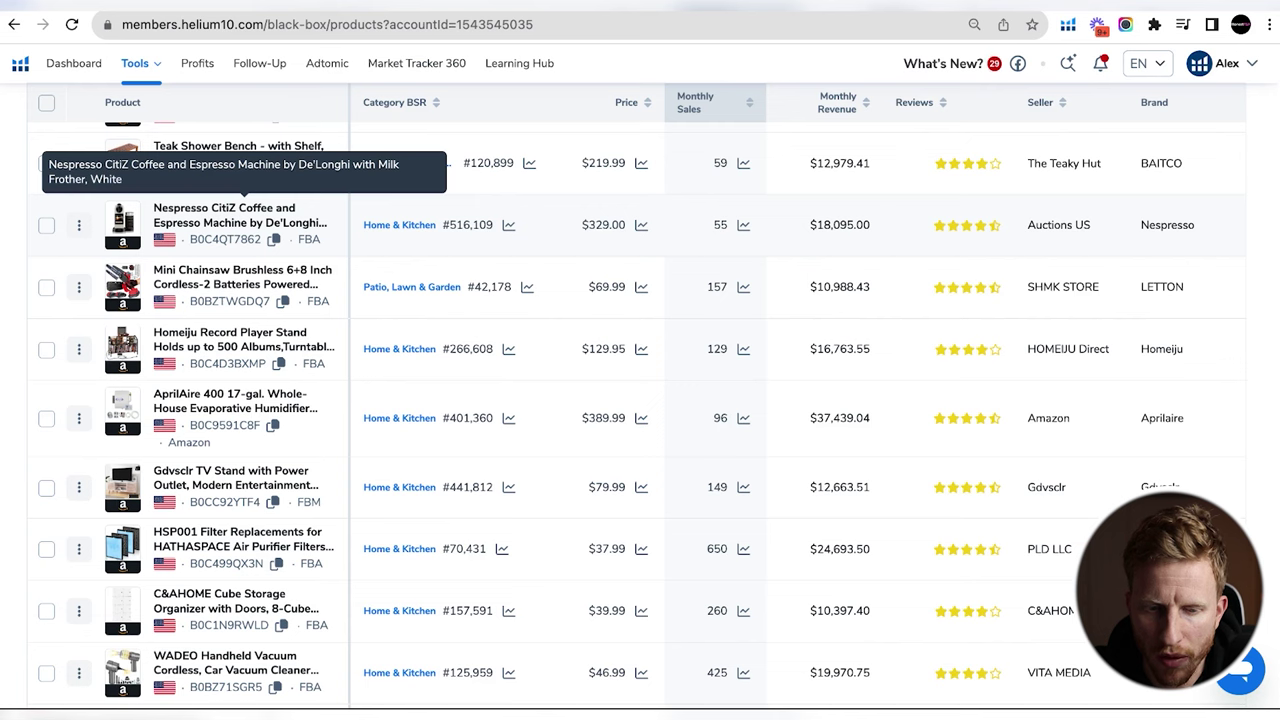
left_click(119, 289)
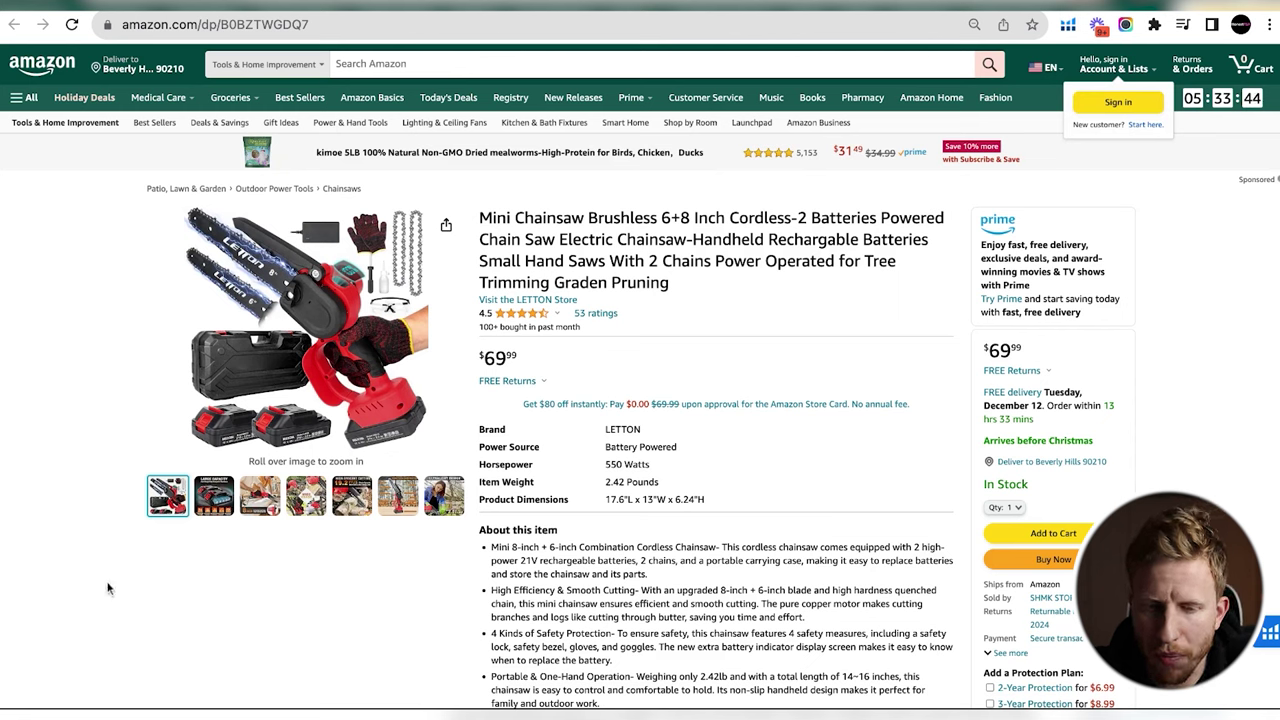
Examine the mini chainsaw's listing images and the competing chainsaws' prices and ratings further down the product page.
mouse_move(205, 514)
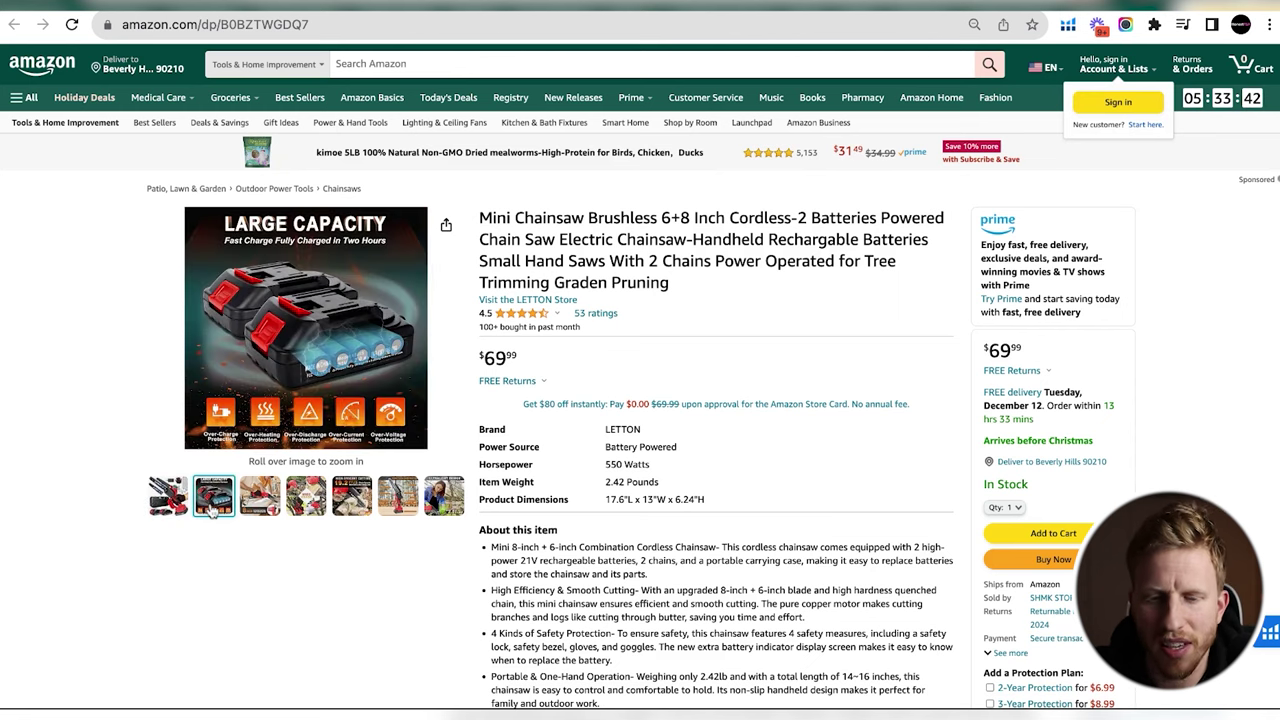
mouse_move(258, 506)
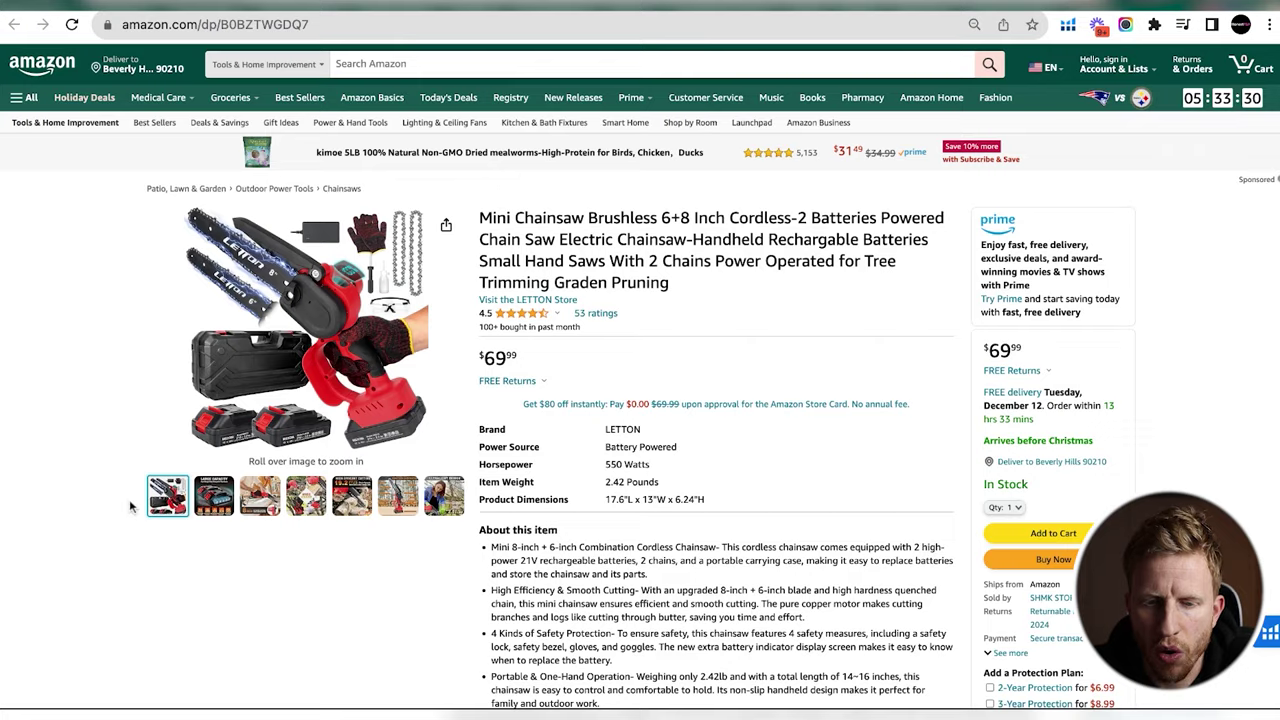
scroll(129, 499, "down", 10)
scroll(108, 455, "down", 2)
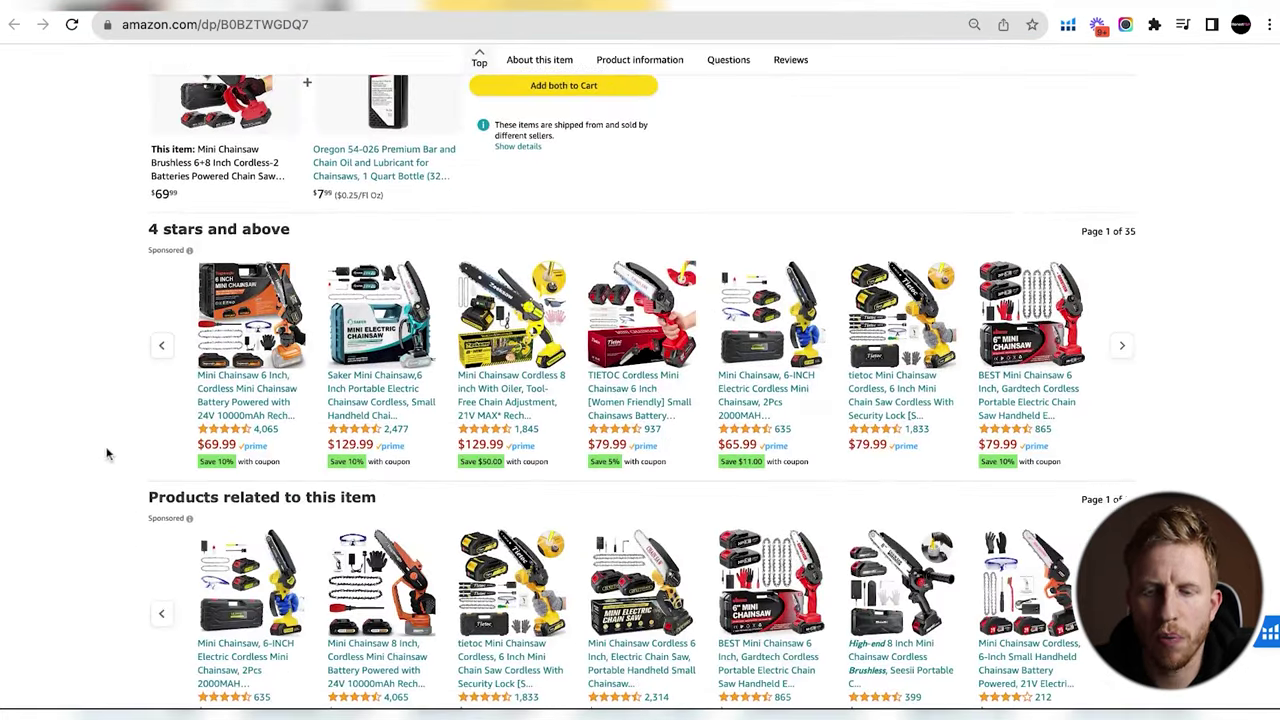
scroll(108, 455, "down", 1)
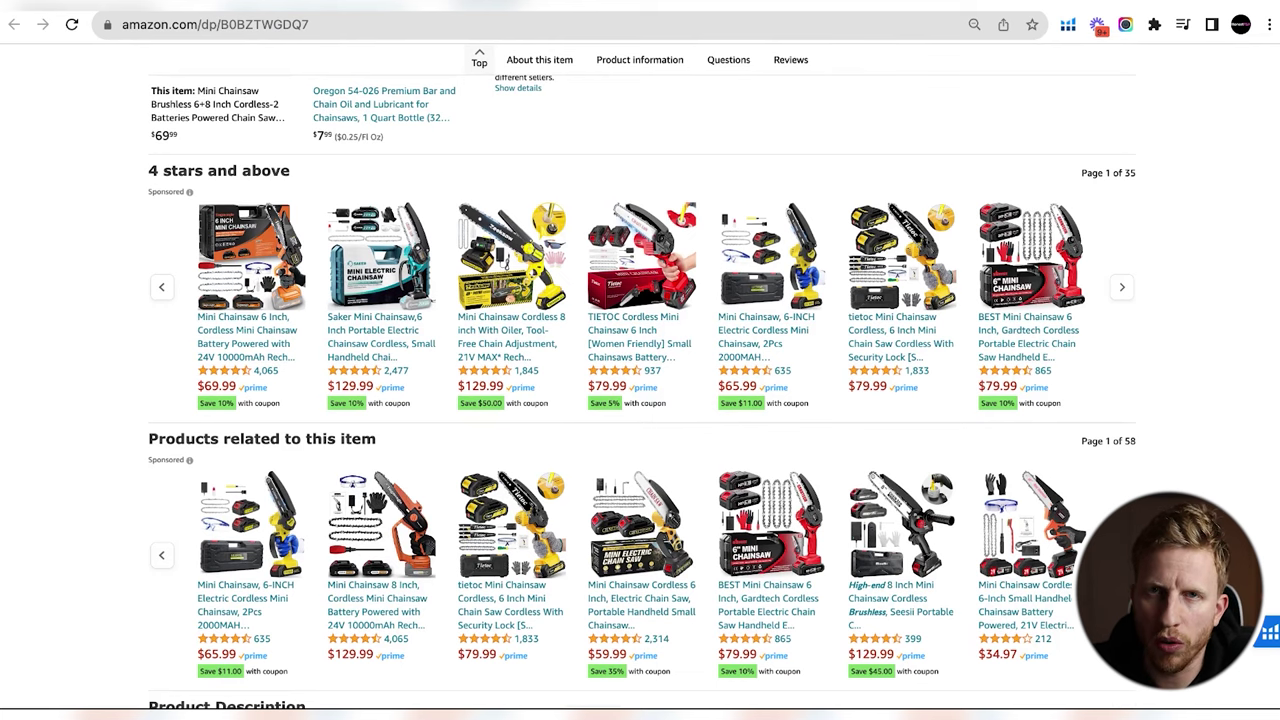
Run Helium 10 Xray on the mini chainsaw listing and view the product's sales graph.
key("Home")
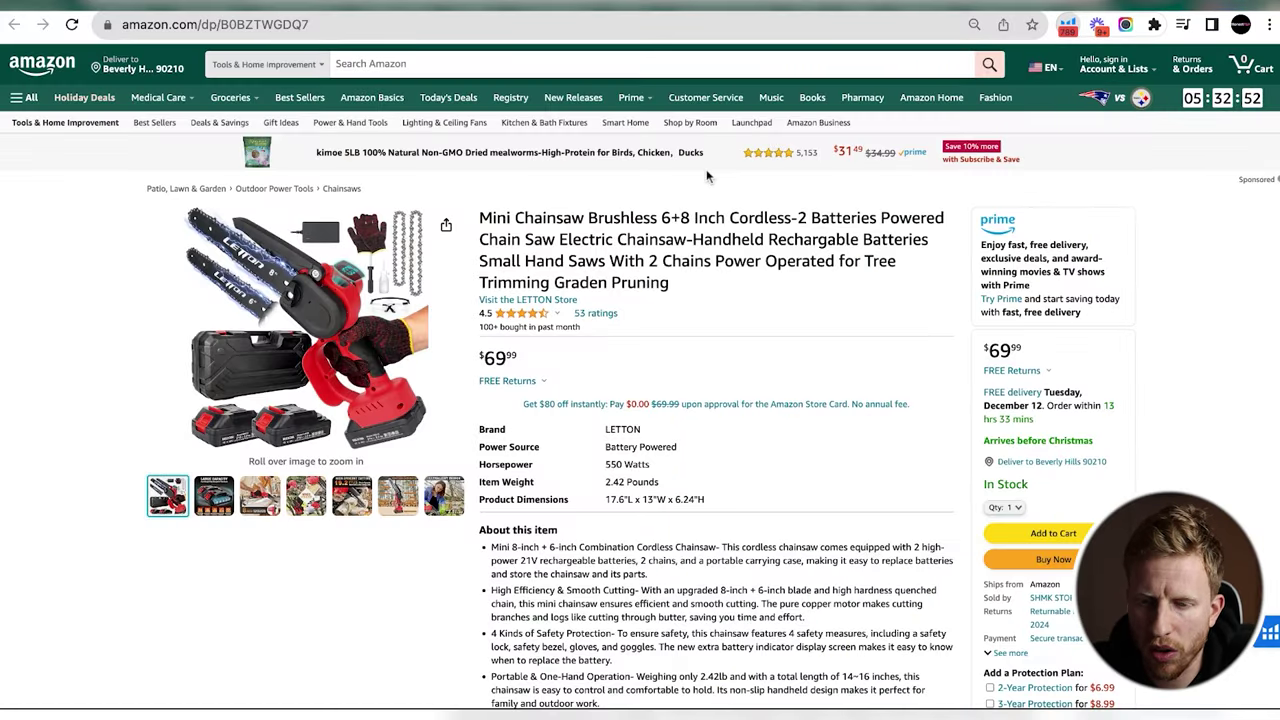
left_click(1068, 24)
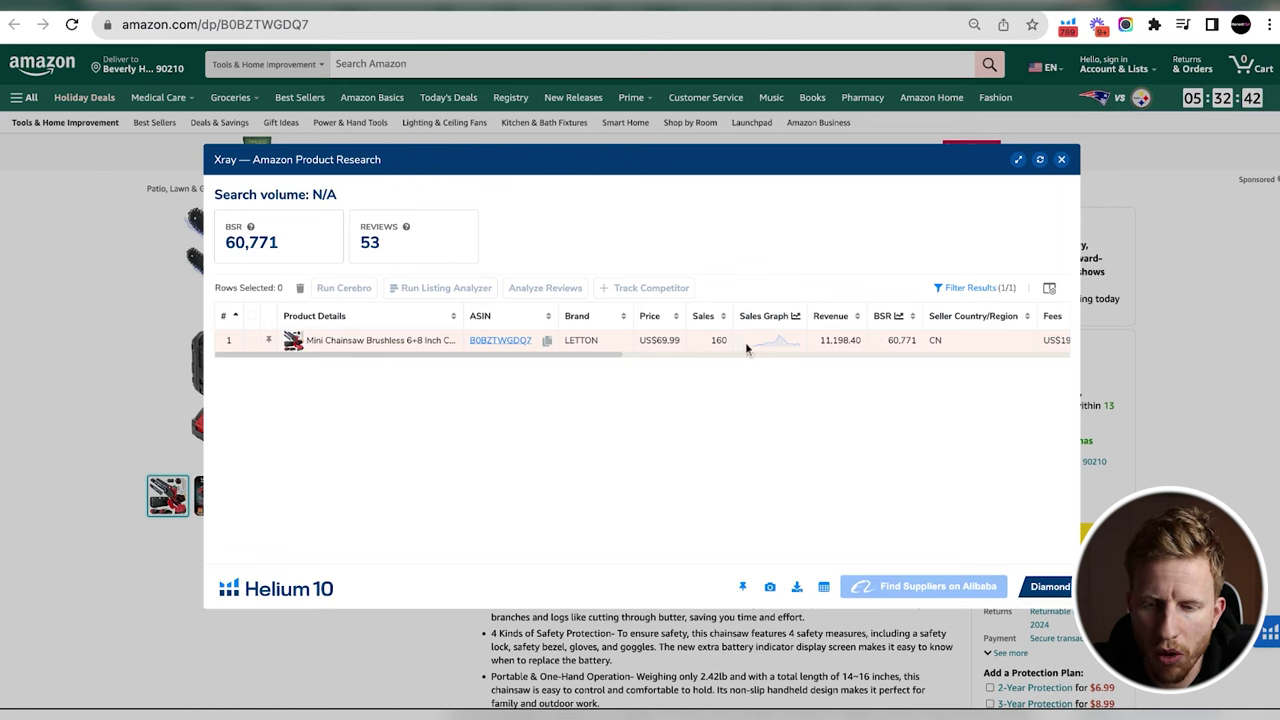
left_click(778, 348)
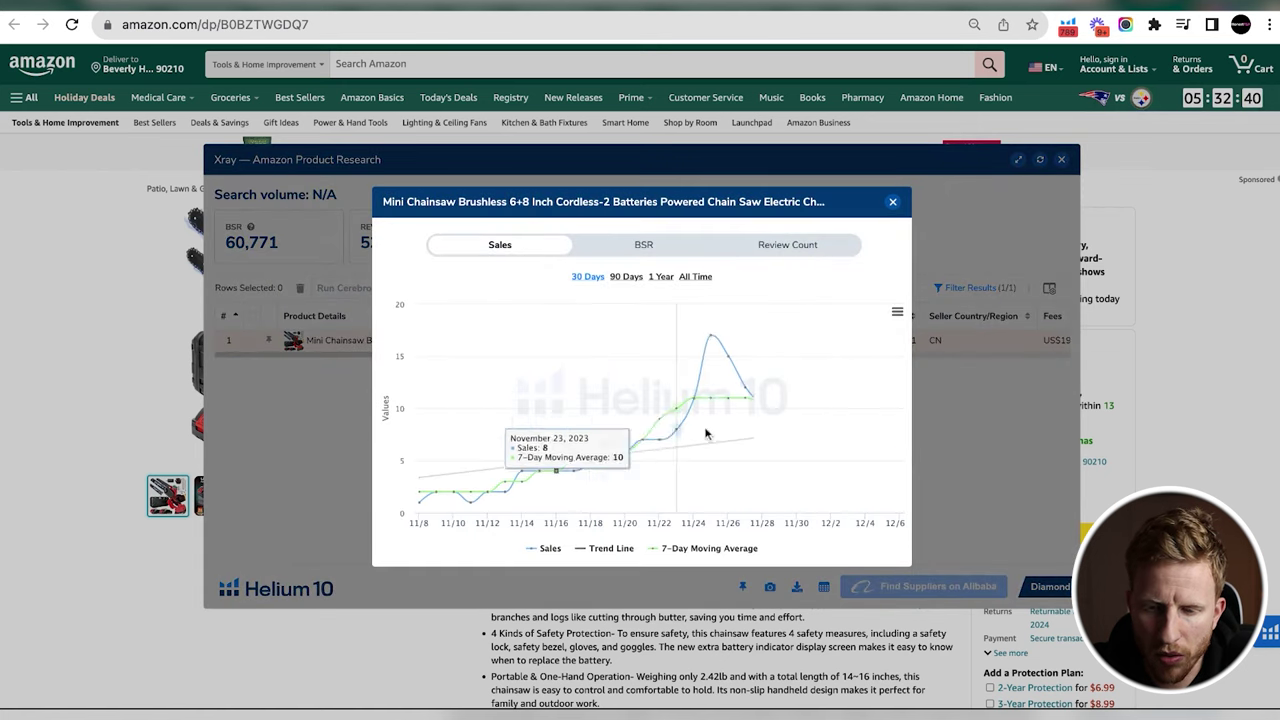
left_click(893, 201)
left_click(775, 346)
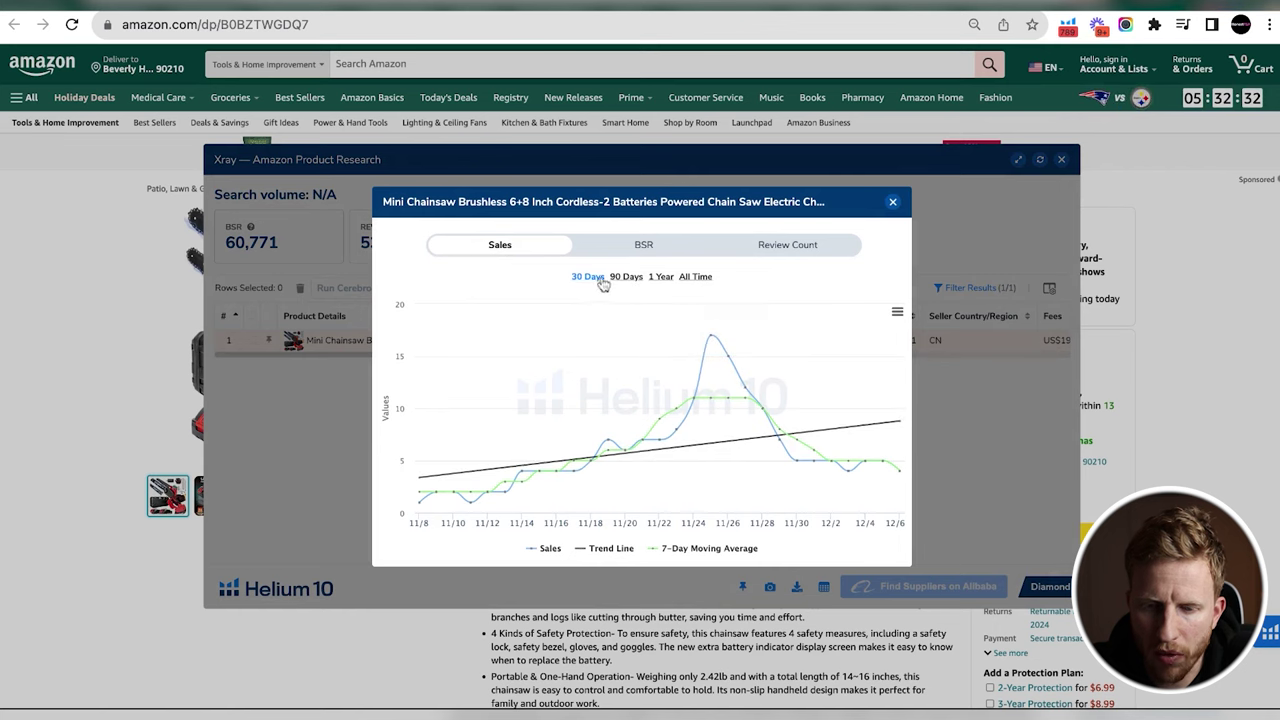
View the mini chainsaw's all-time sales history, and close the graph and Xray.
left_click(694, 278)
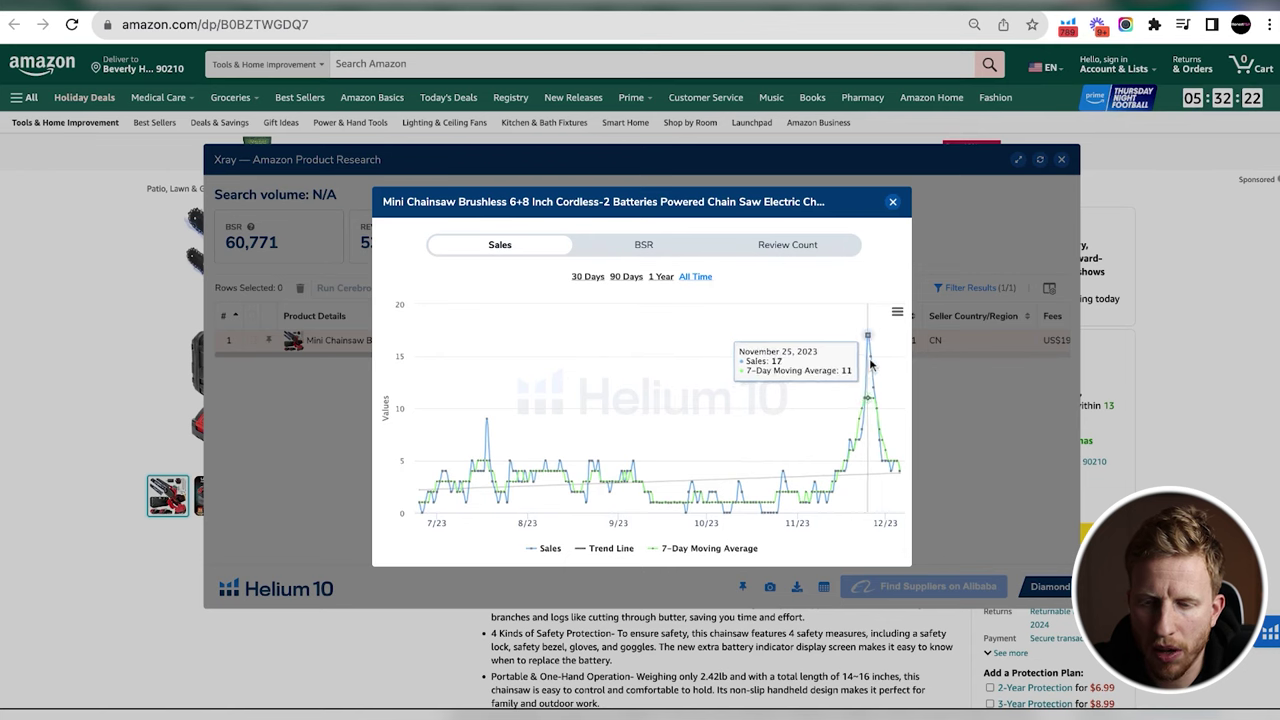
left_click(892, 201)
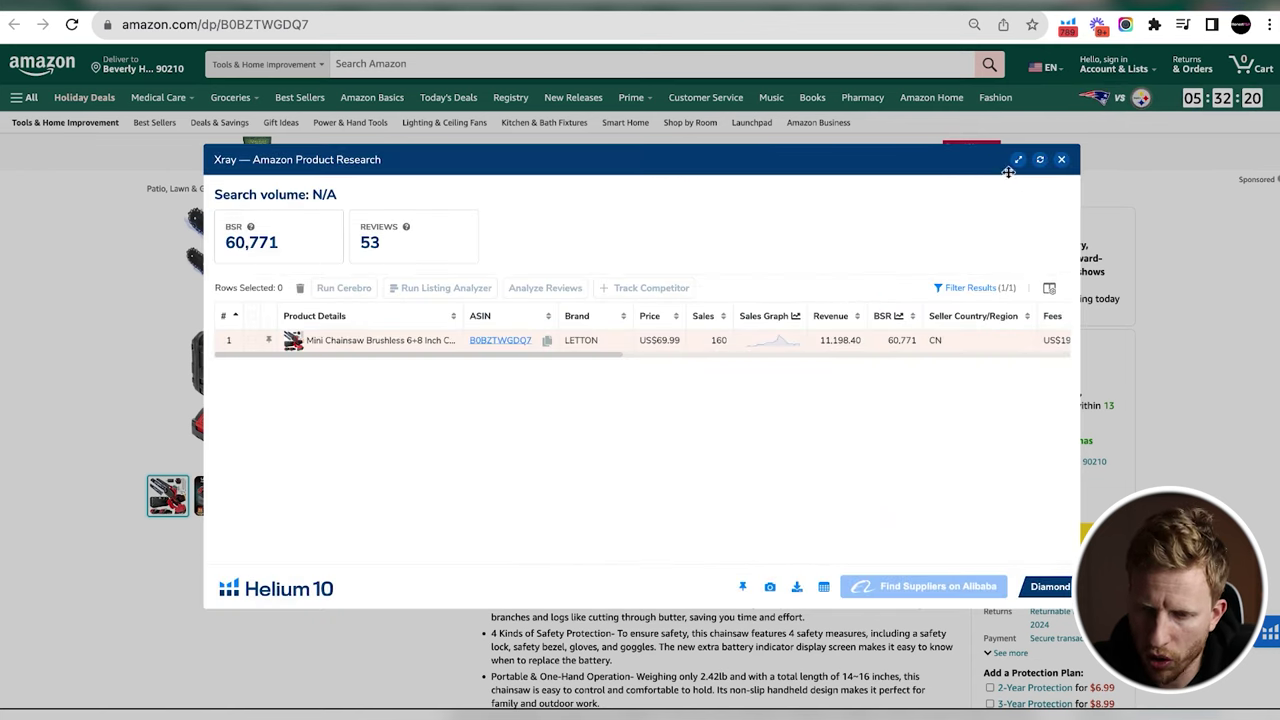
left_click(1068, 162)
Look over the mini chainsaw listing and the competing chainsaws below it, and view its battery capacity image.
scroll(140, 374, "down", 3)
scroll(140, 374, "up", 3)
scroll(140, 374, "down", 1)
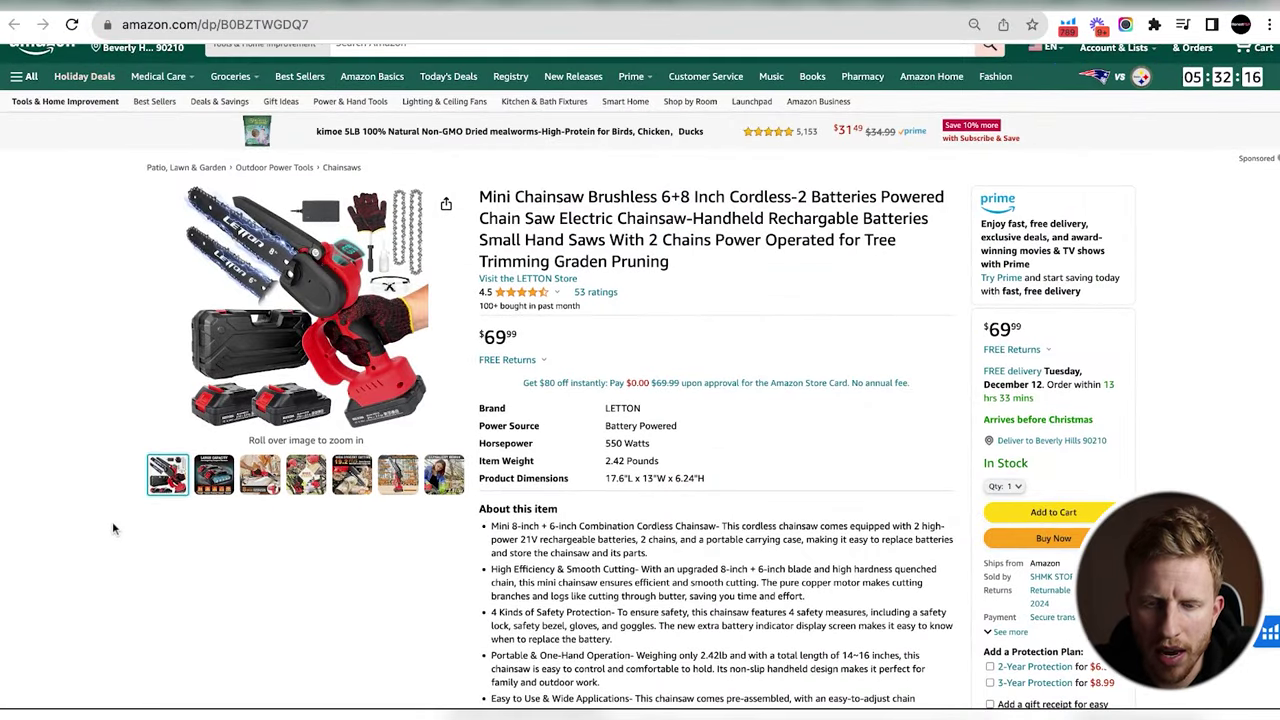
scroll(112, 521, "down", 10)
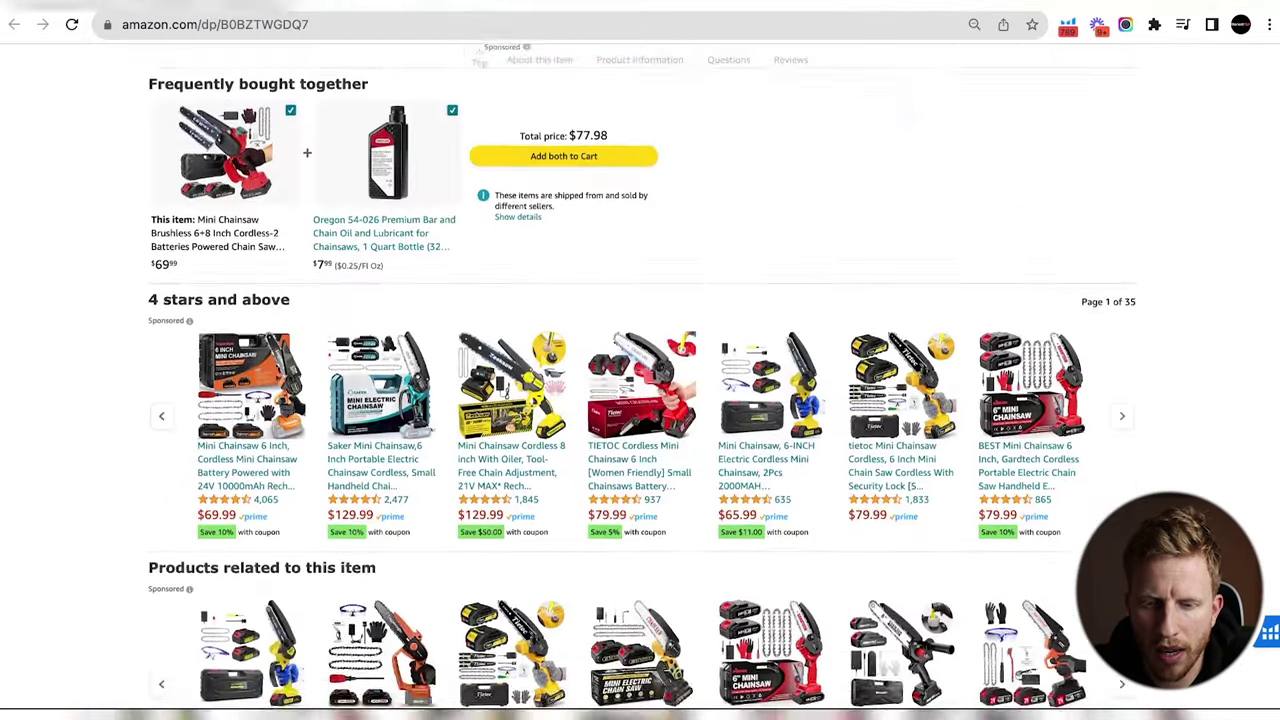
scroll(112, 521, "up", 4)
scroll(640, 380, "up", 6)
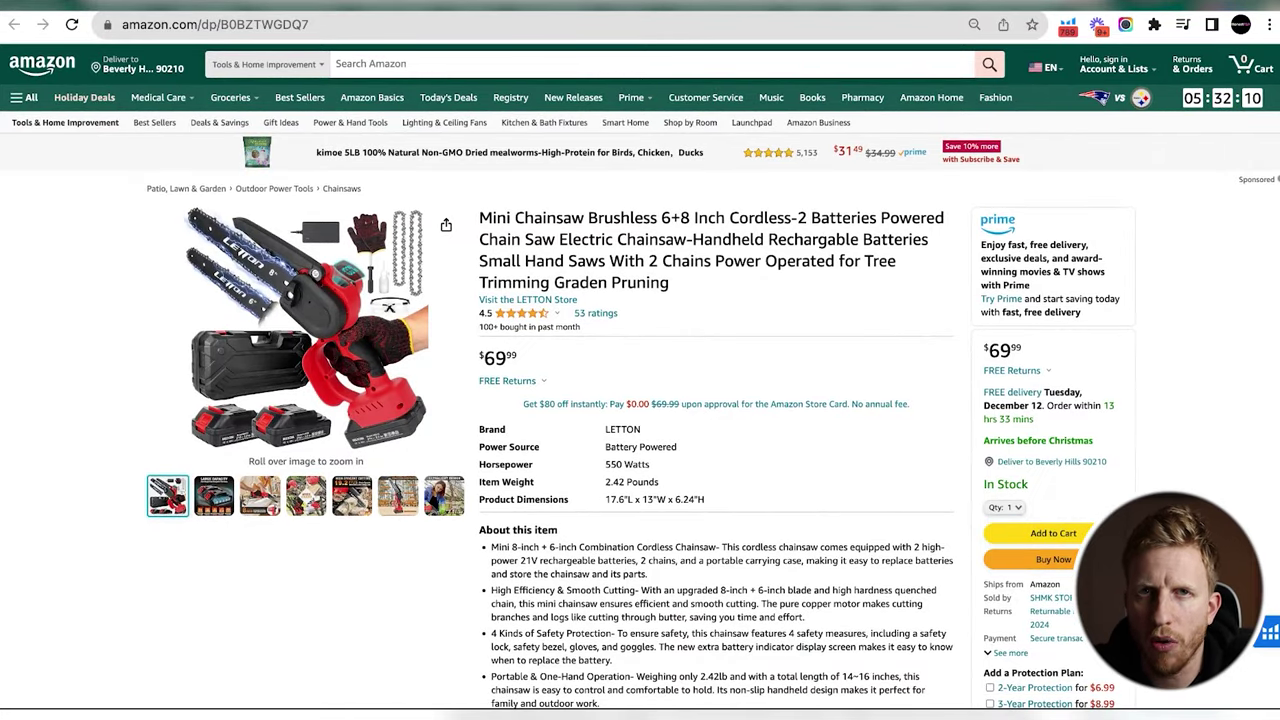
left_click(213, 495)
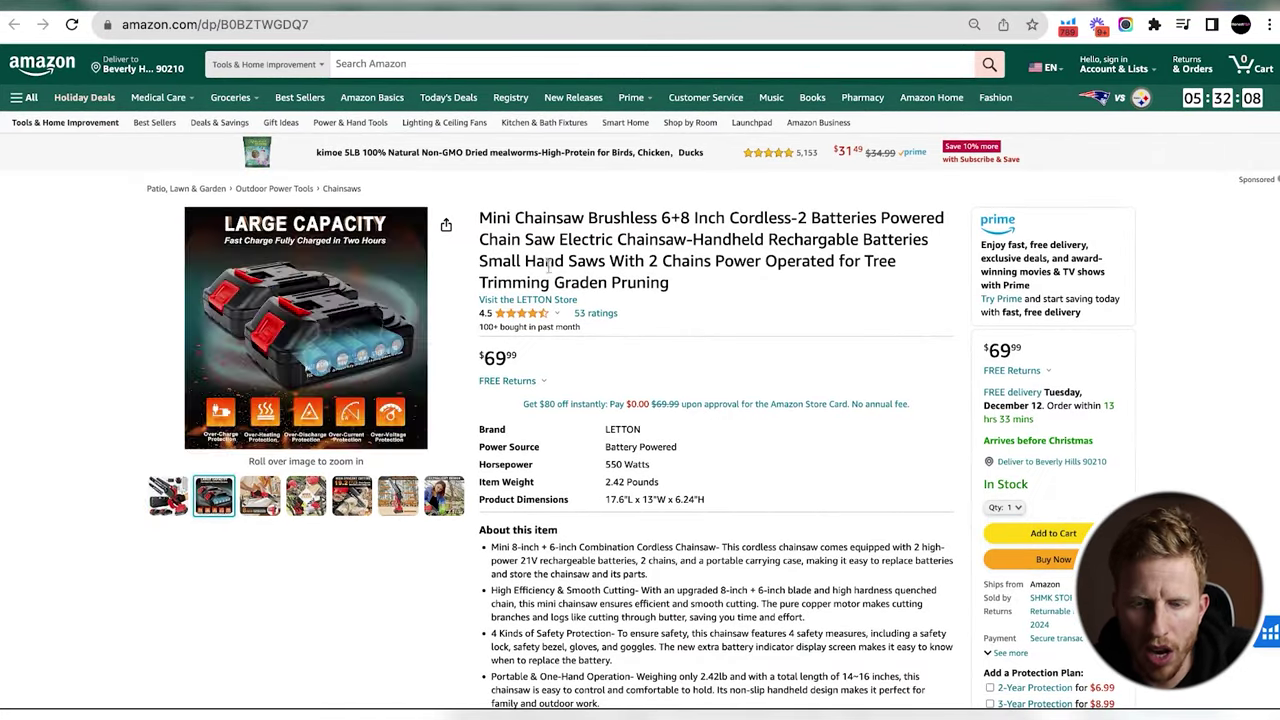
Copy "Mini Chainsaw" from the listing title and search for it across all Amazon departments.
left_click_drag(584, 218, 480, 218)
key("ctrl+c")
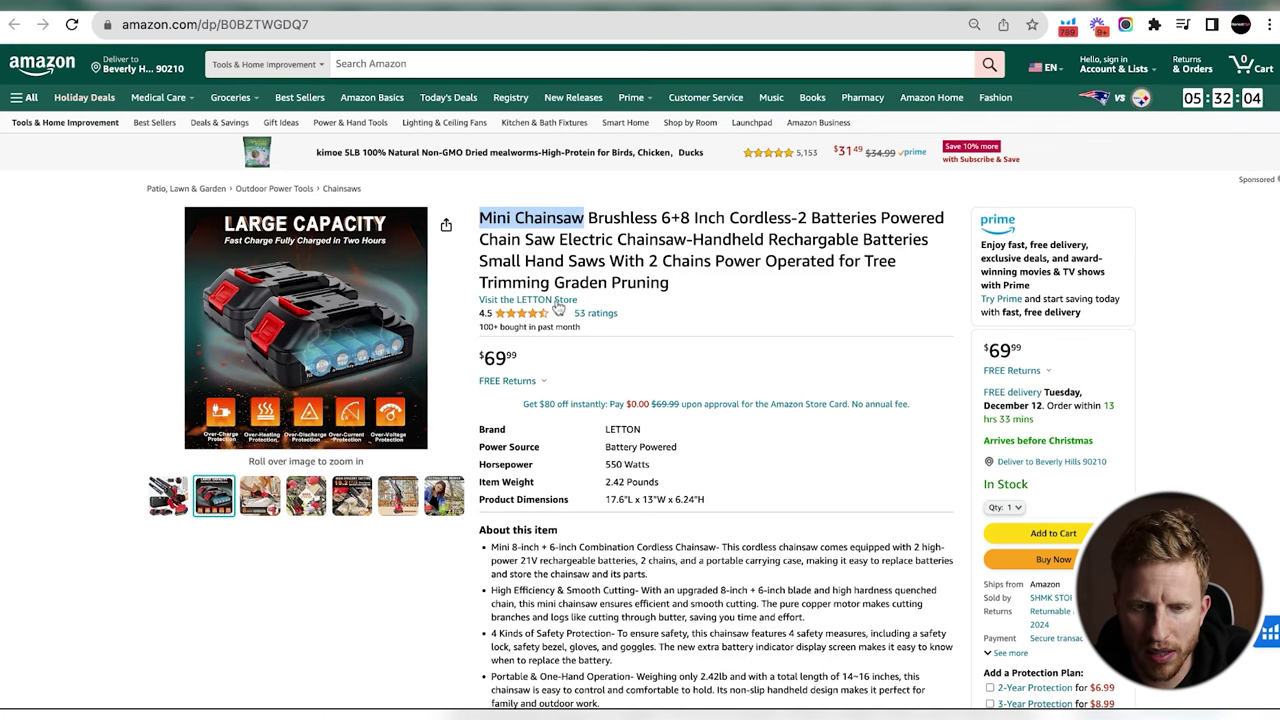
left_click(340, 68)
key("ctrl+v")
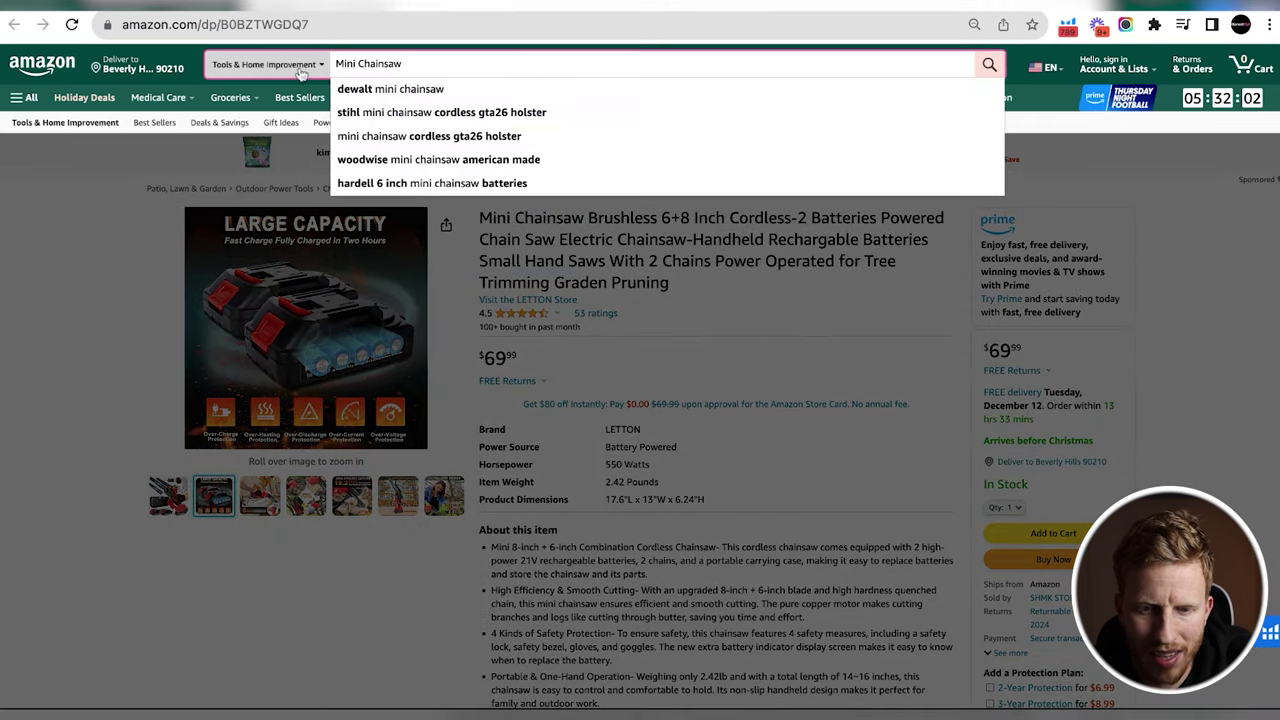
left_click(265, 64)
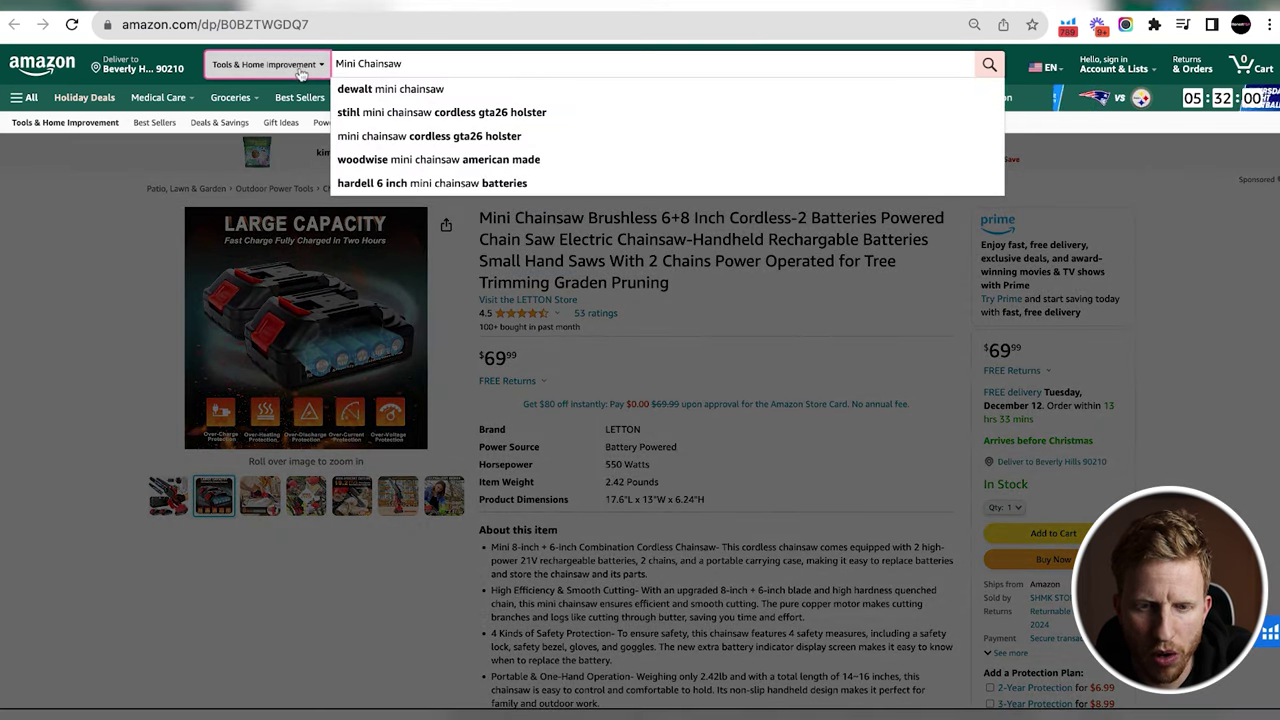
left_click(440, 63)
key("Return")
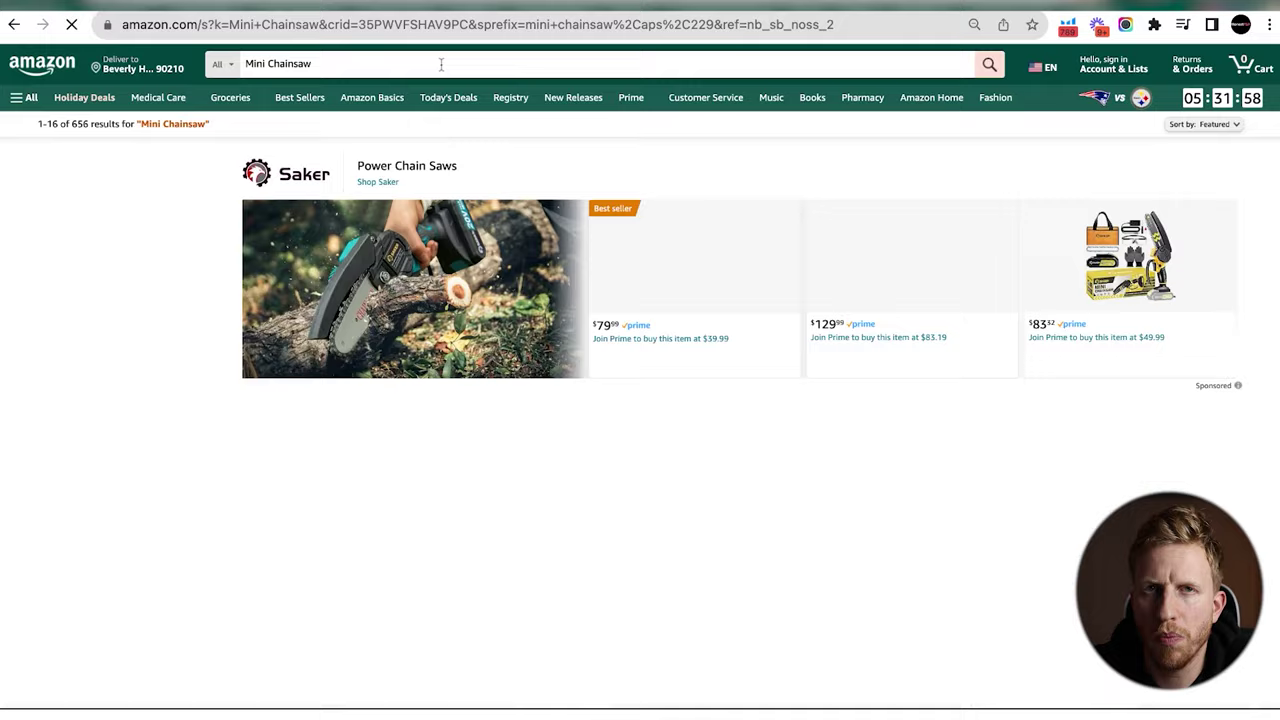
Browse the mini chainsaw search results and run Xray on them.
scroll(840, 503, "down", 3)
scroll(843, 503, "up", 4)
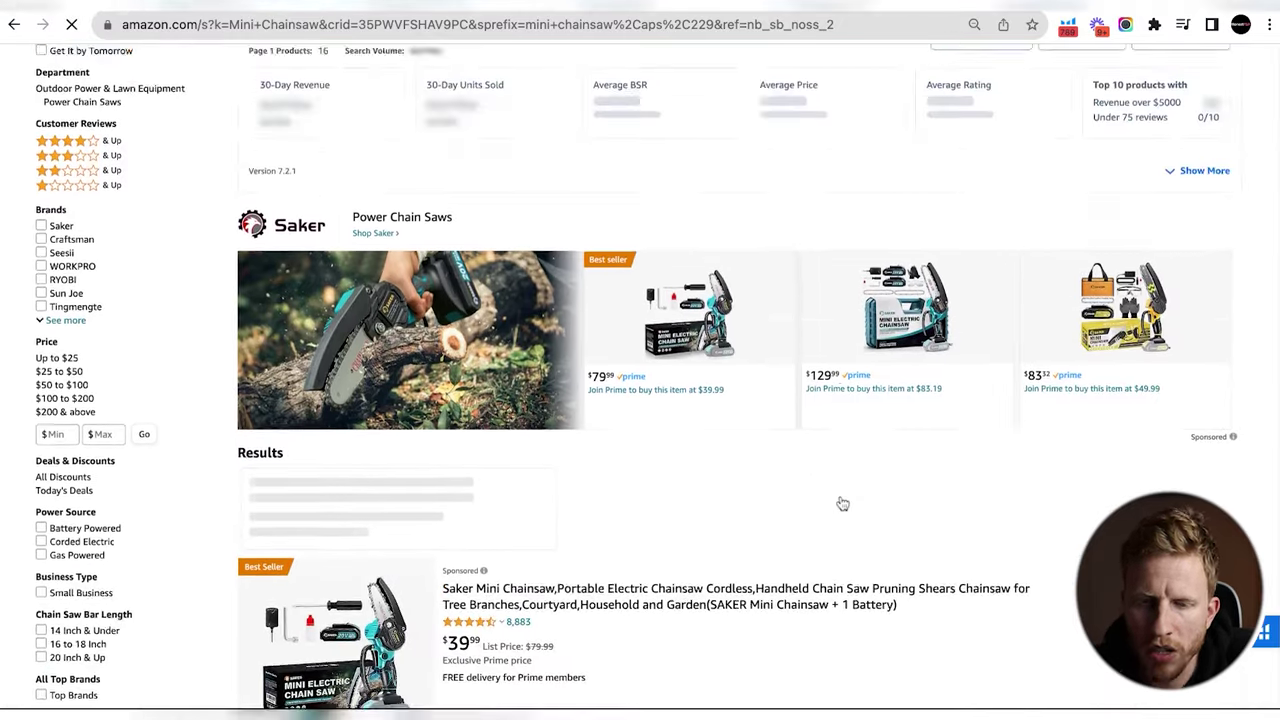
scroll(843, 503, "down", 3)
scroll(640, 400, "down", 10)
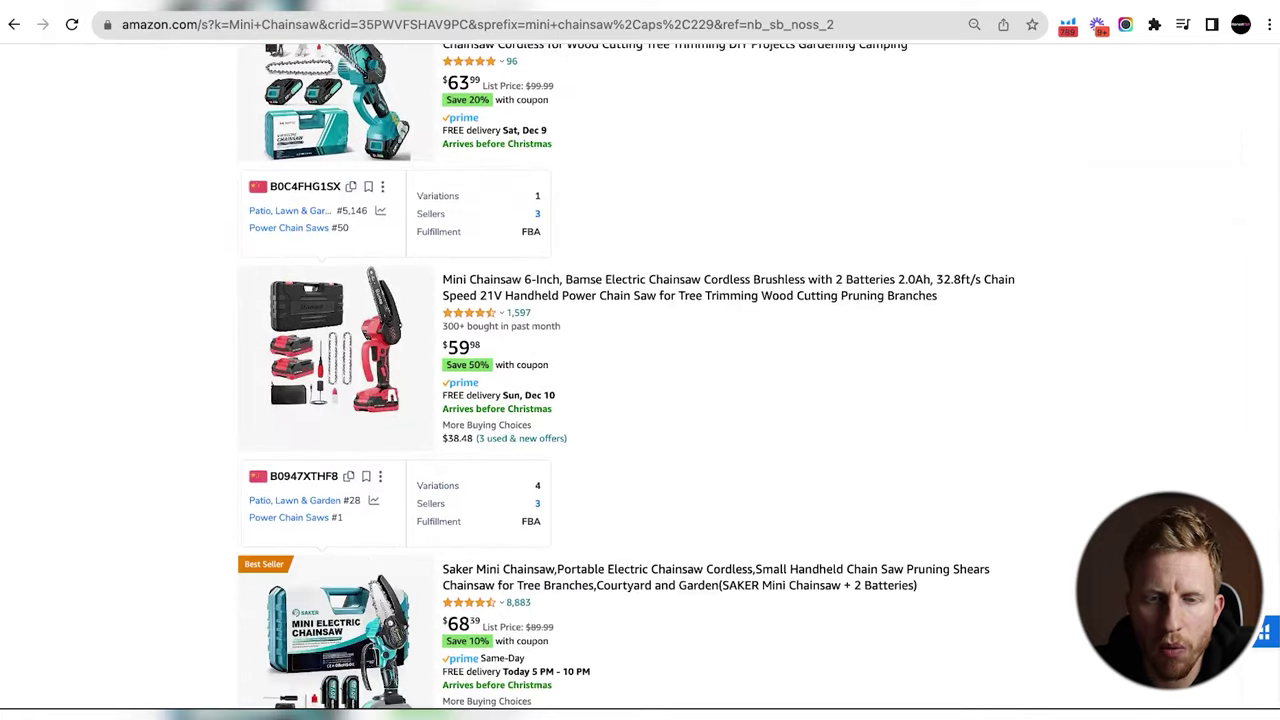
scroll(640, 400, "up", 15)
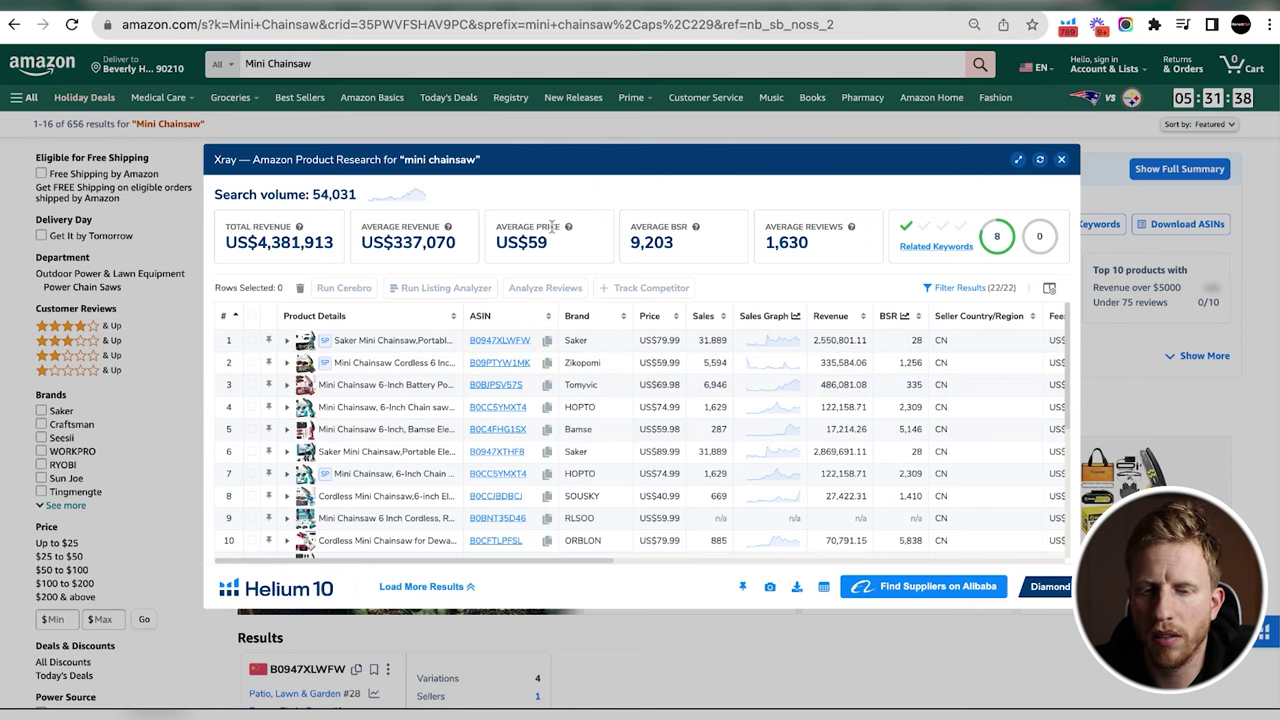
View the all-time search volume history for "mini chainsaw" and close the graph.
left_click(419, 199)
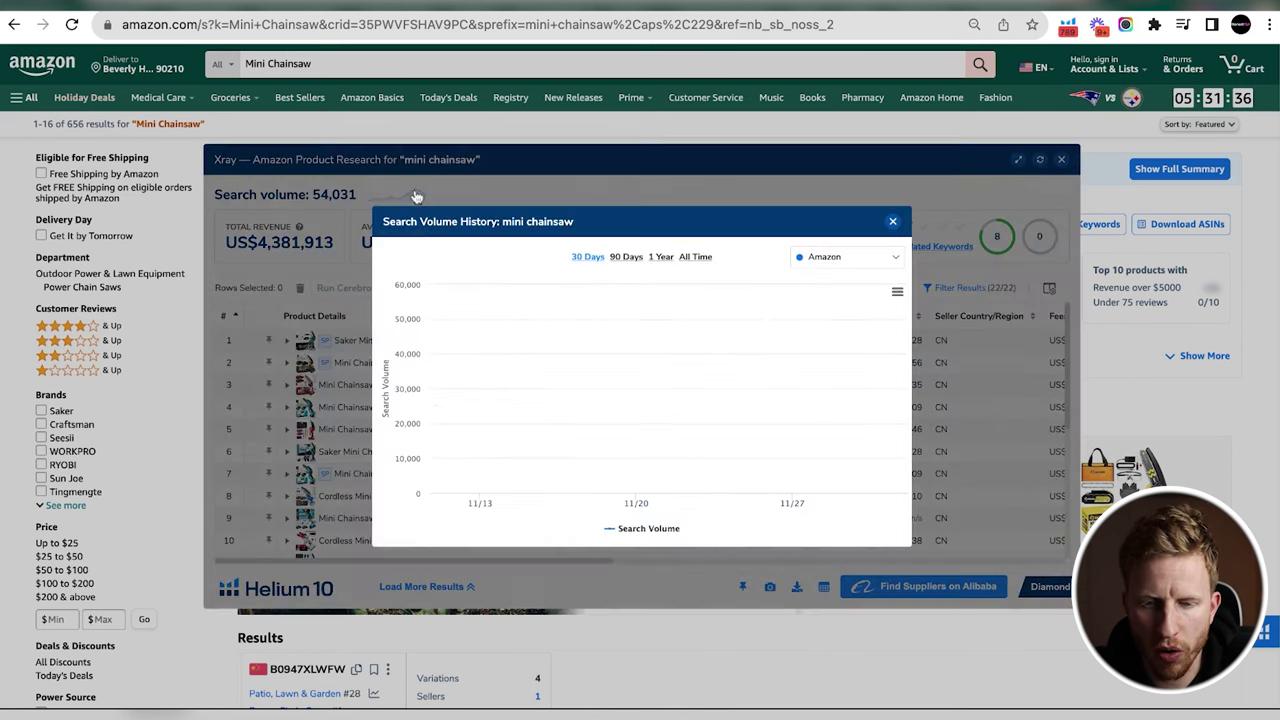
left_click(697, 256)
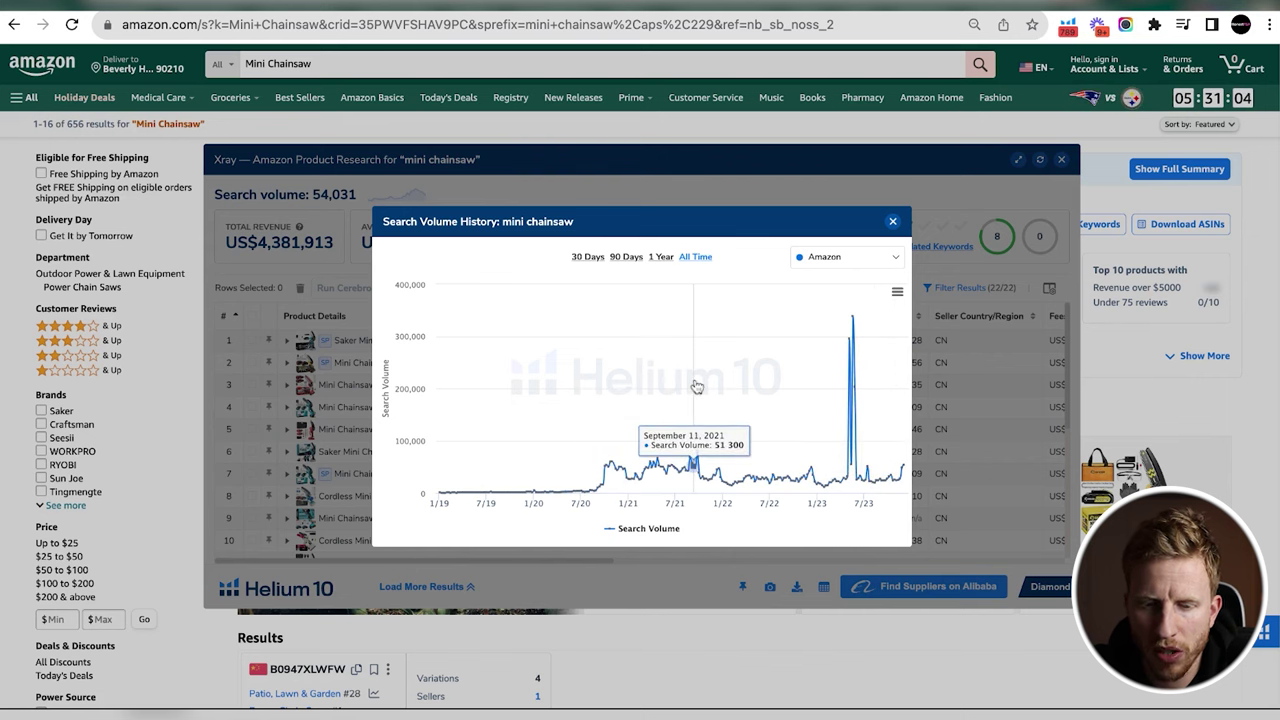
left_click(893, 222)
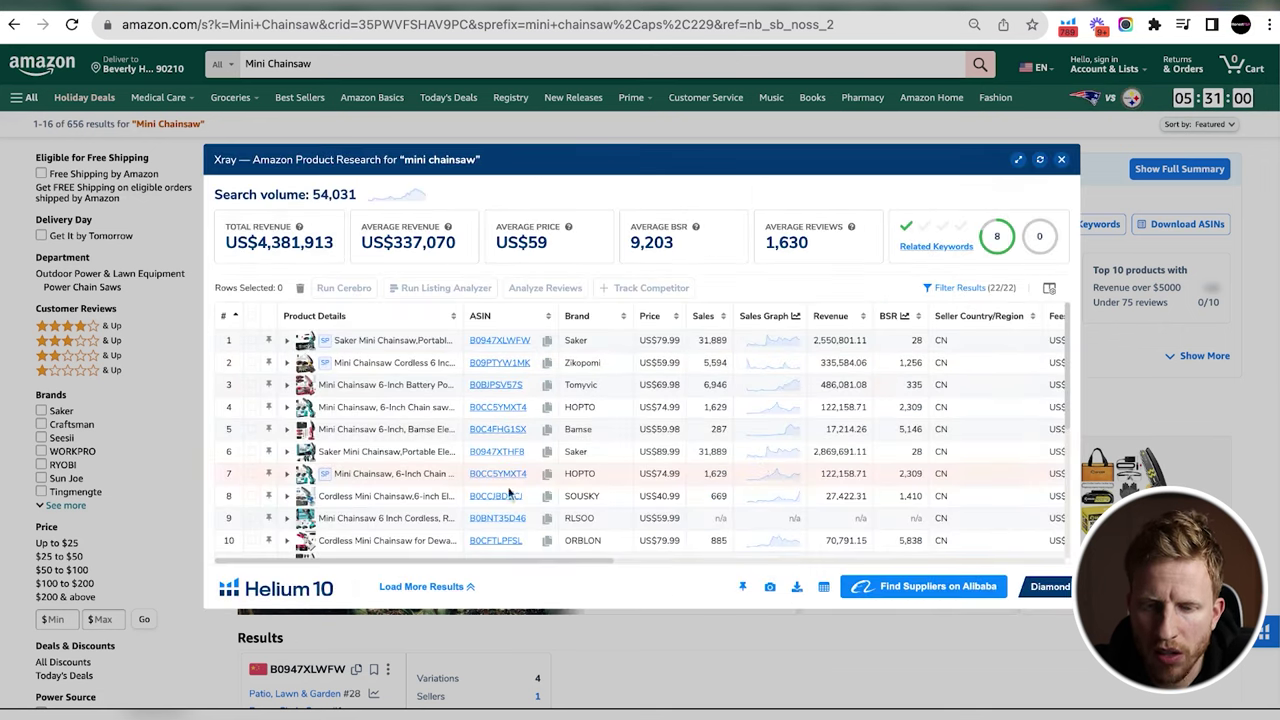
Hide sponsored products from the Xray results and check the all-time sales graph of the Saker chainsaw with 2 batteries.
left_click(955, 288)
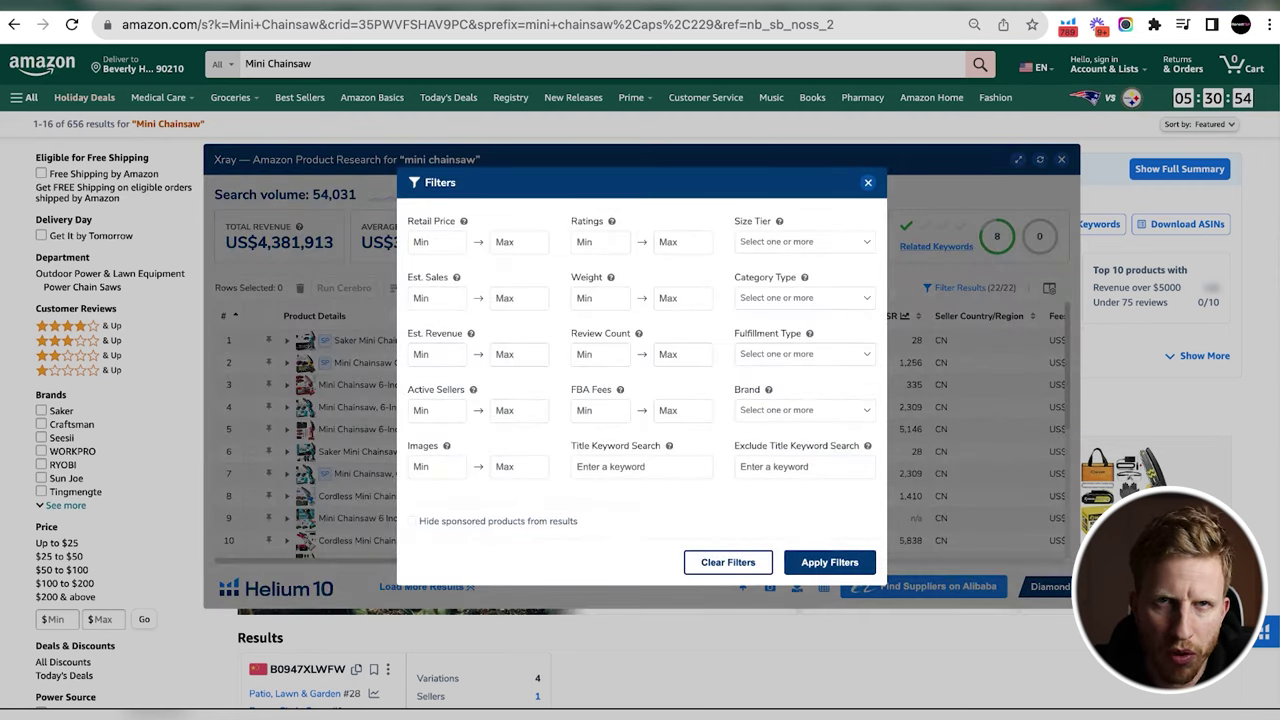
left_click(812, 565)
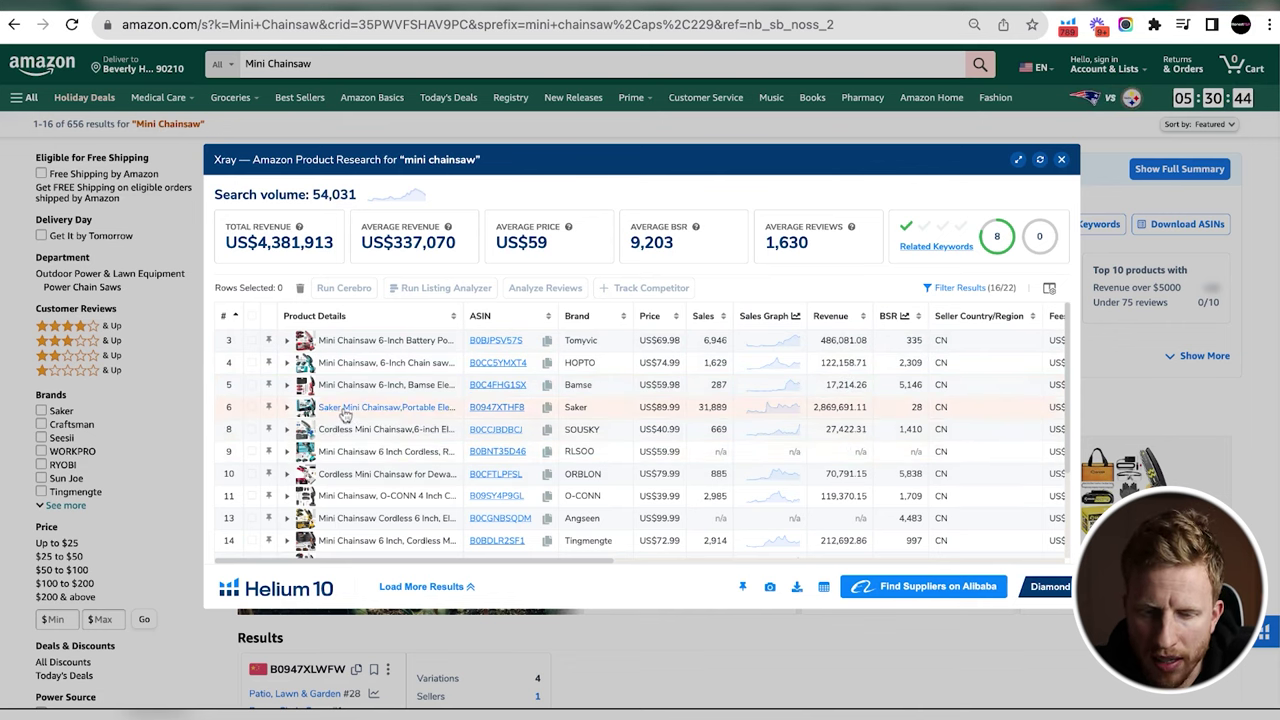
mouse_move(345, 413)
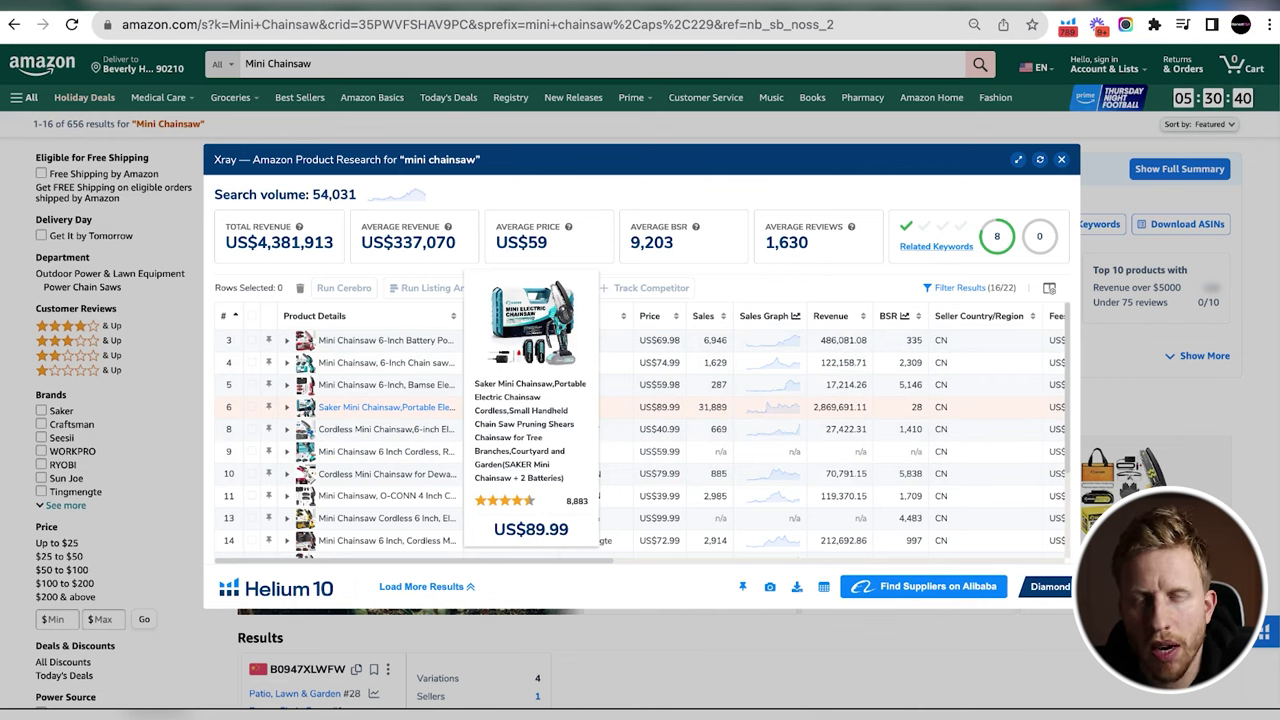
left_click(778, 413)
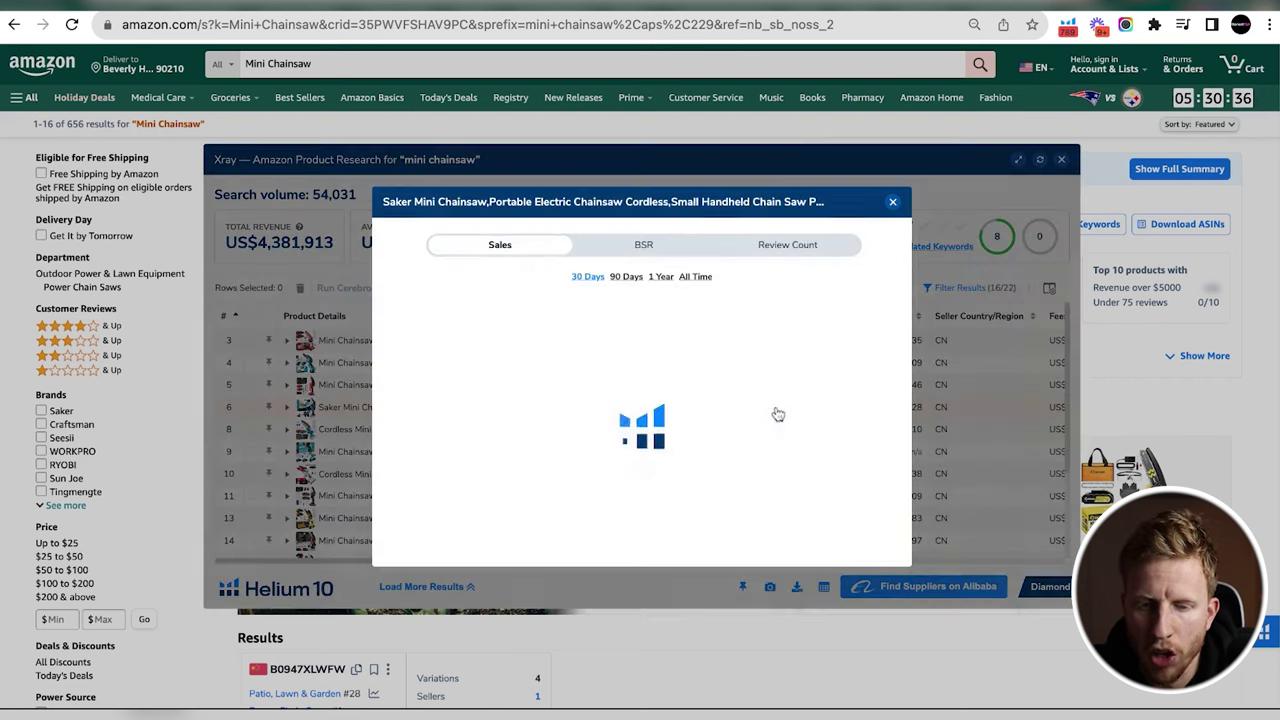
left_click(697, 277)
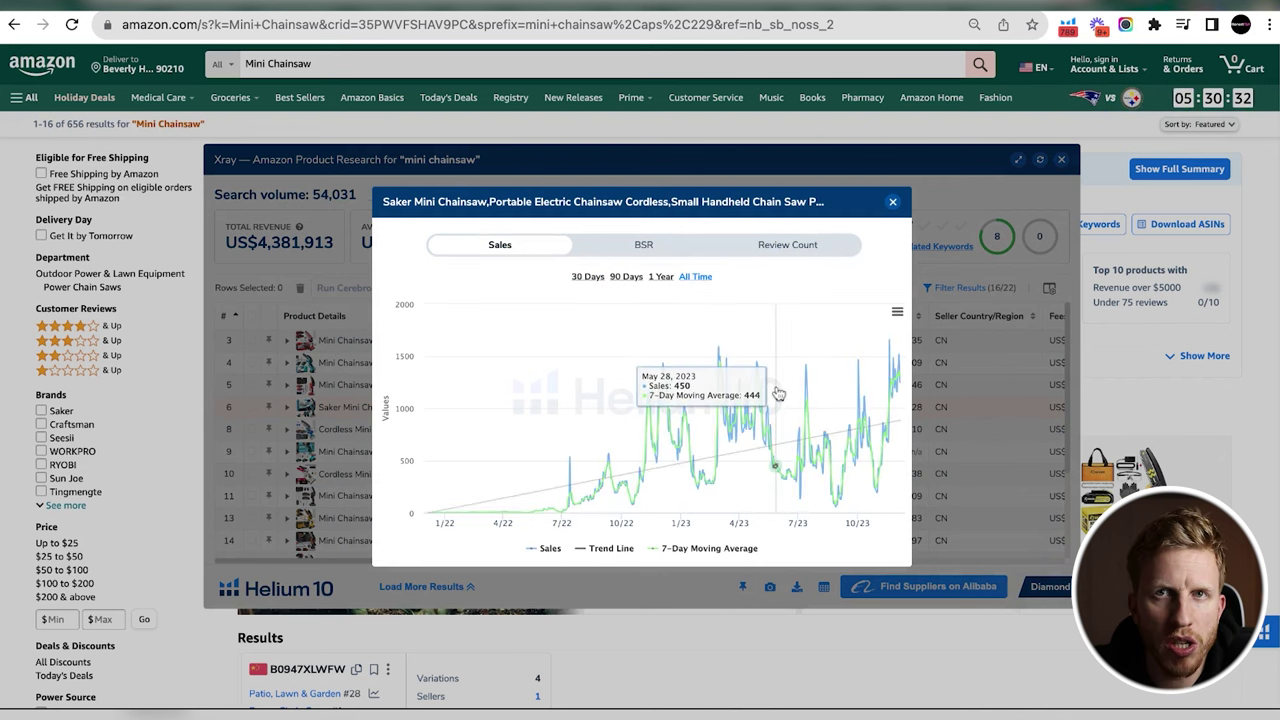
left_click(892, 202)
Scan the prices, sales and revenue of the remaining mini chainsaws in the Xray results.
scroll(879, 455, "down", 3)
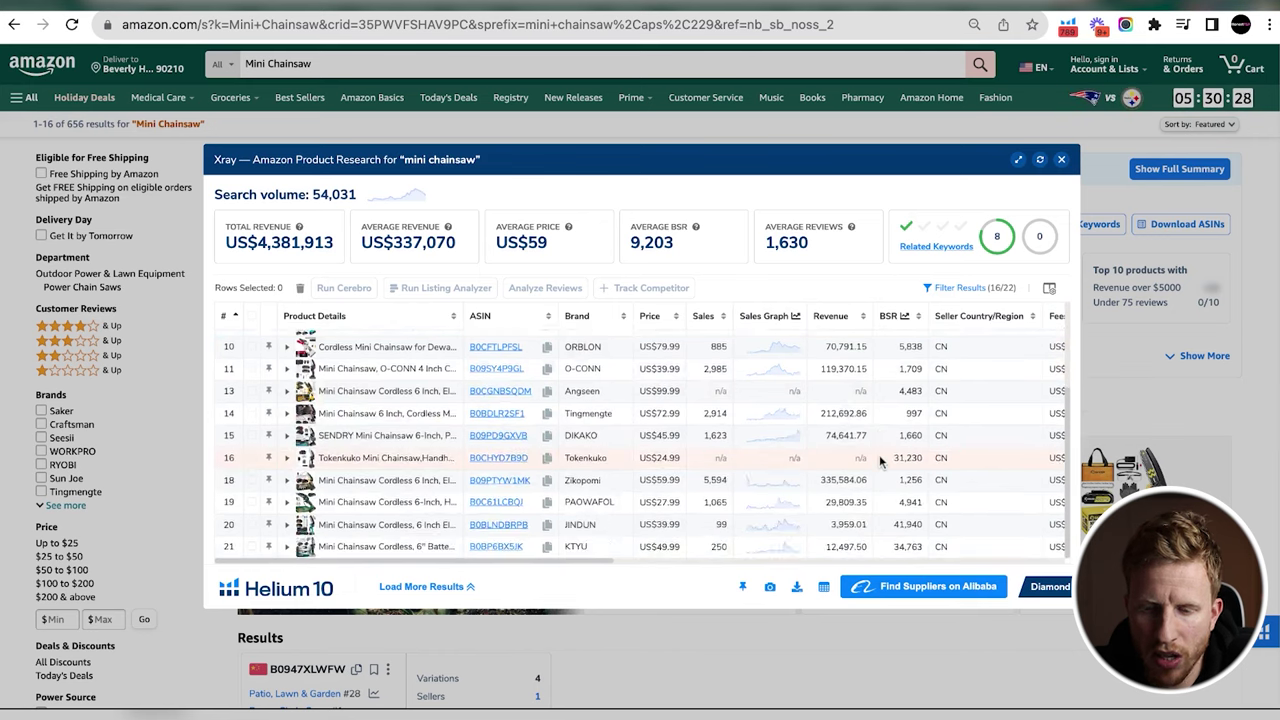
scroll(879, 454, "up", 3)
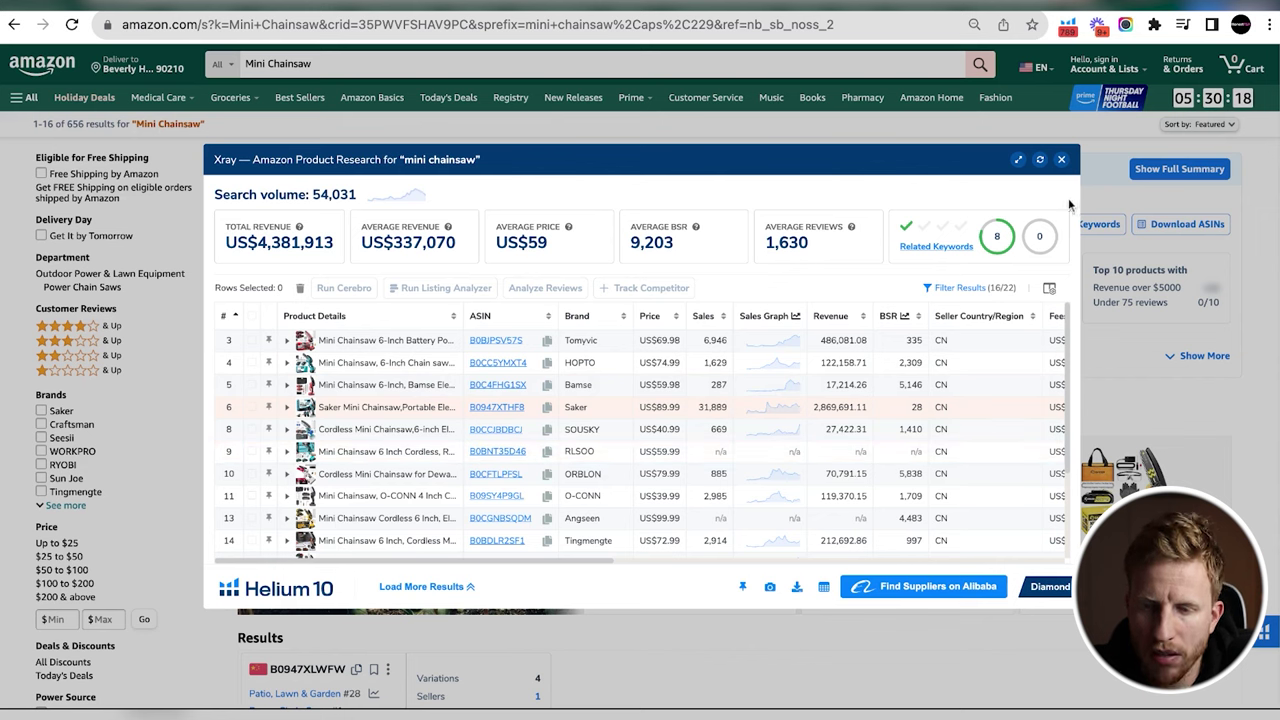
mouse_move(1053, 250)
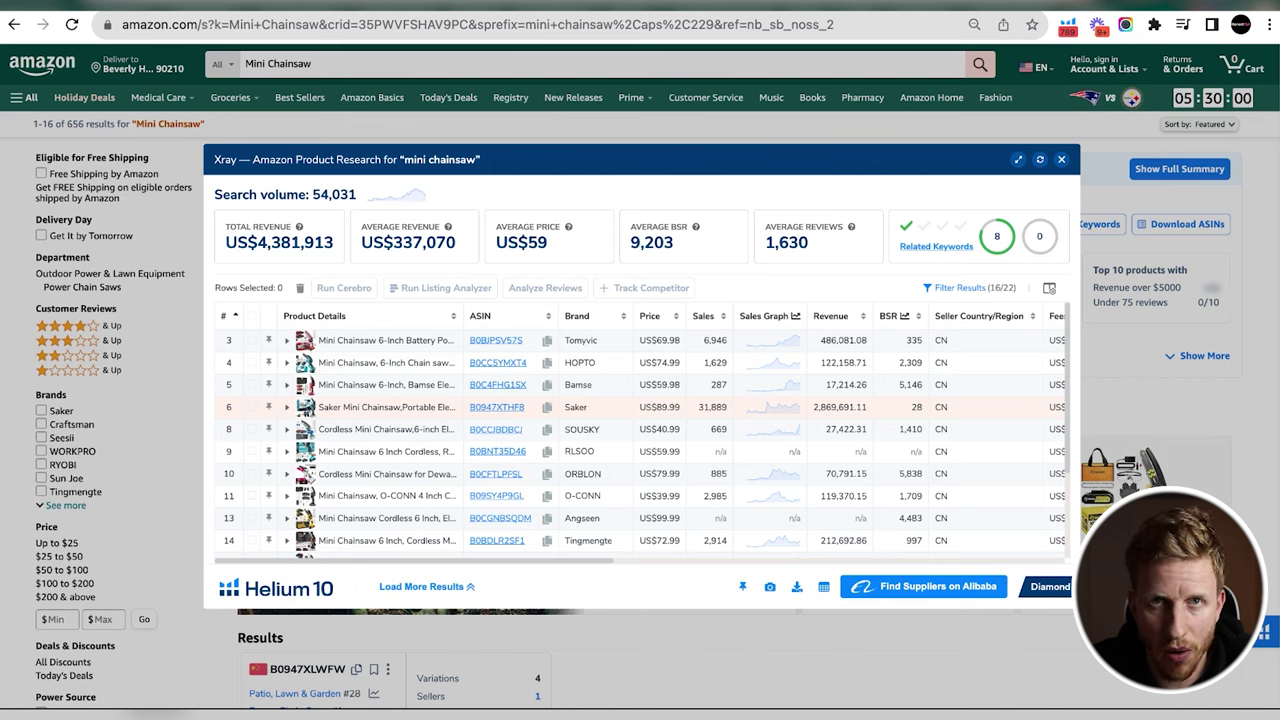
Open amazon.co.uk in a new tab and search for "mini chainsaw".
key("ctrl+t")
type("amazon.co.")
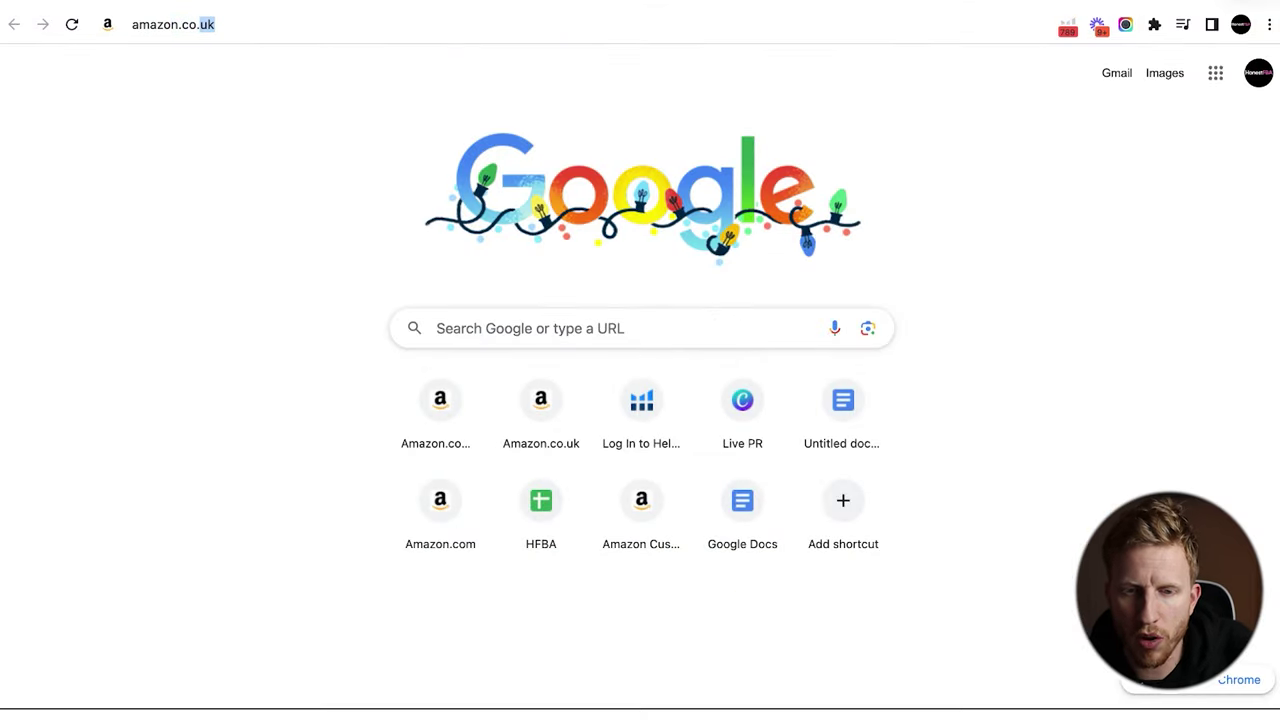
key("Return")
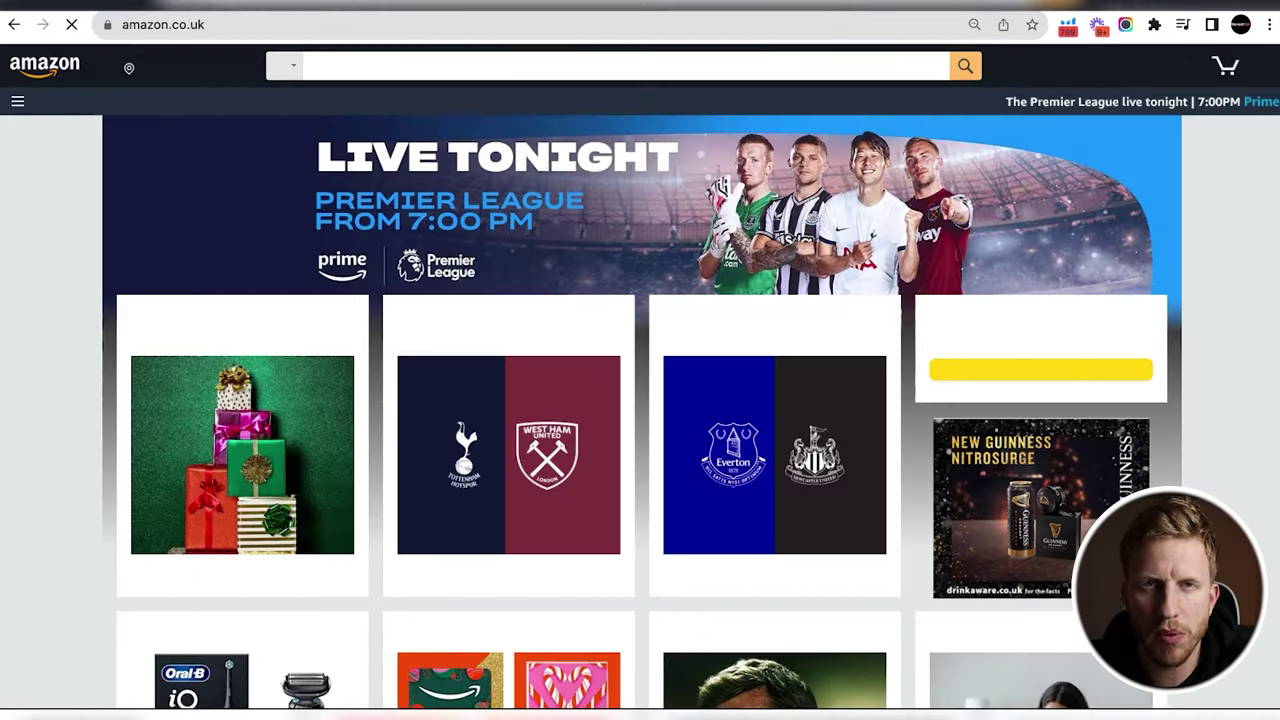
left_click(382, 65)
type("min chainsaw")
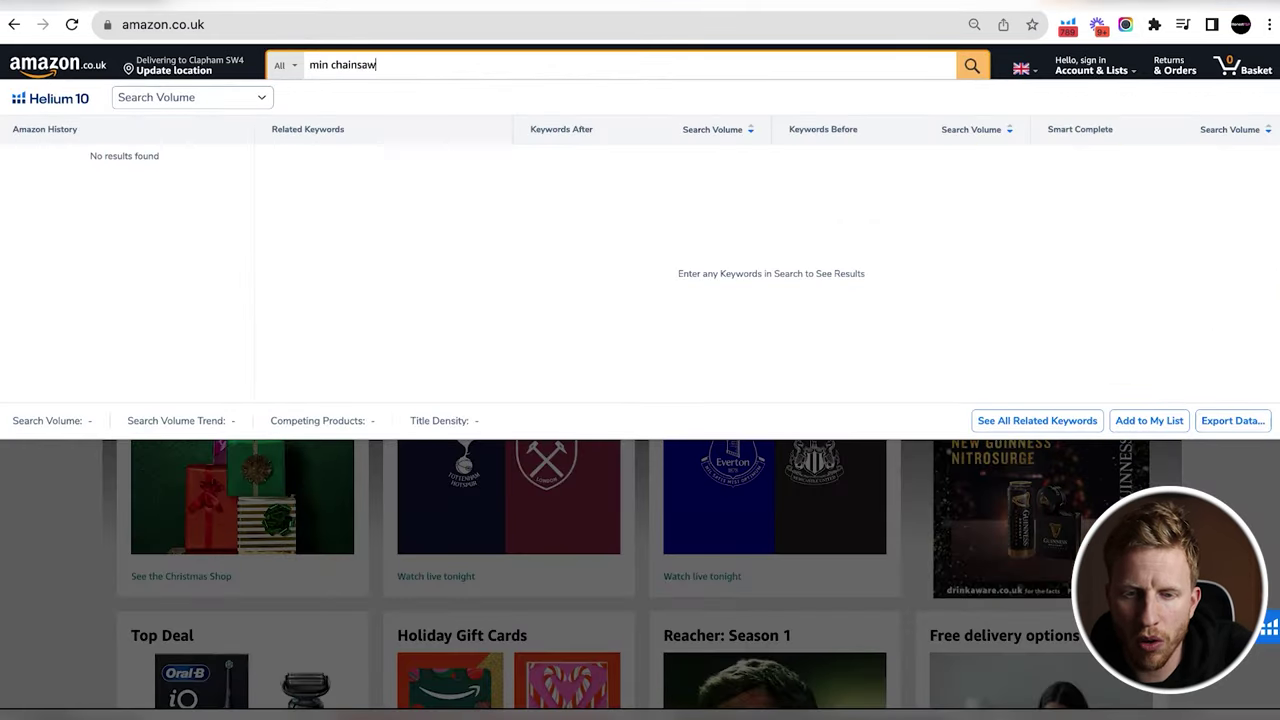
key("Return")
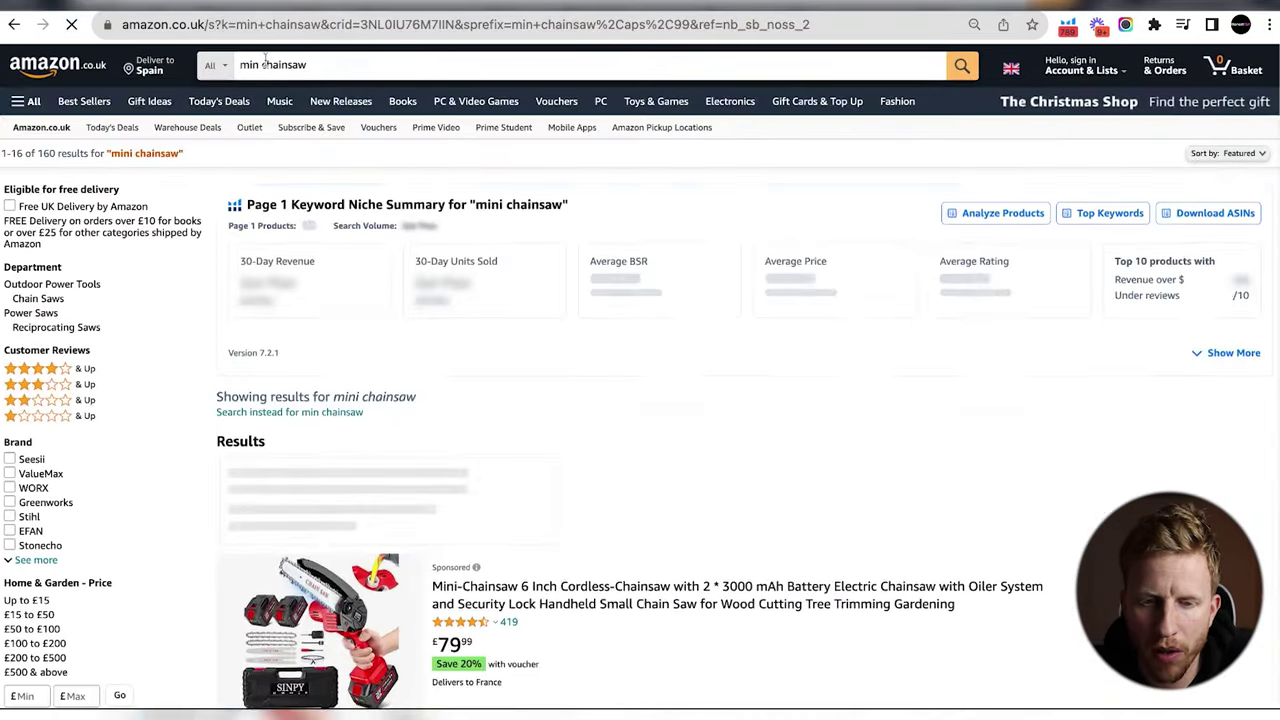
left_click(257, 64)
type("i")
key("Return")
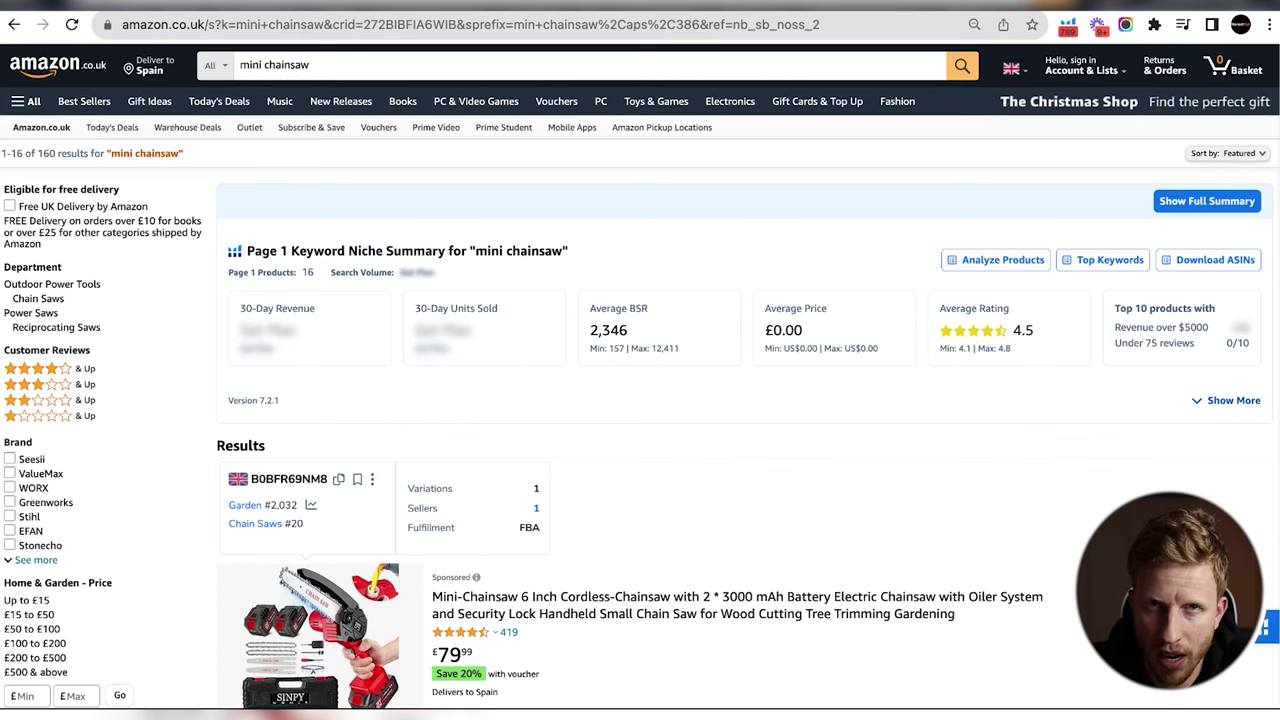
Browse the UK mini chainsaw listings and compare their prices and ratings.
scroll(640, 400, "down", 8)
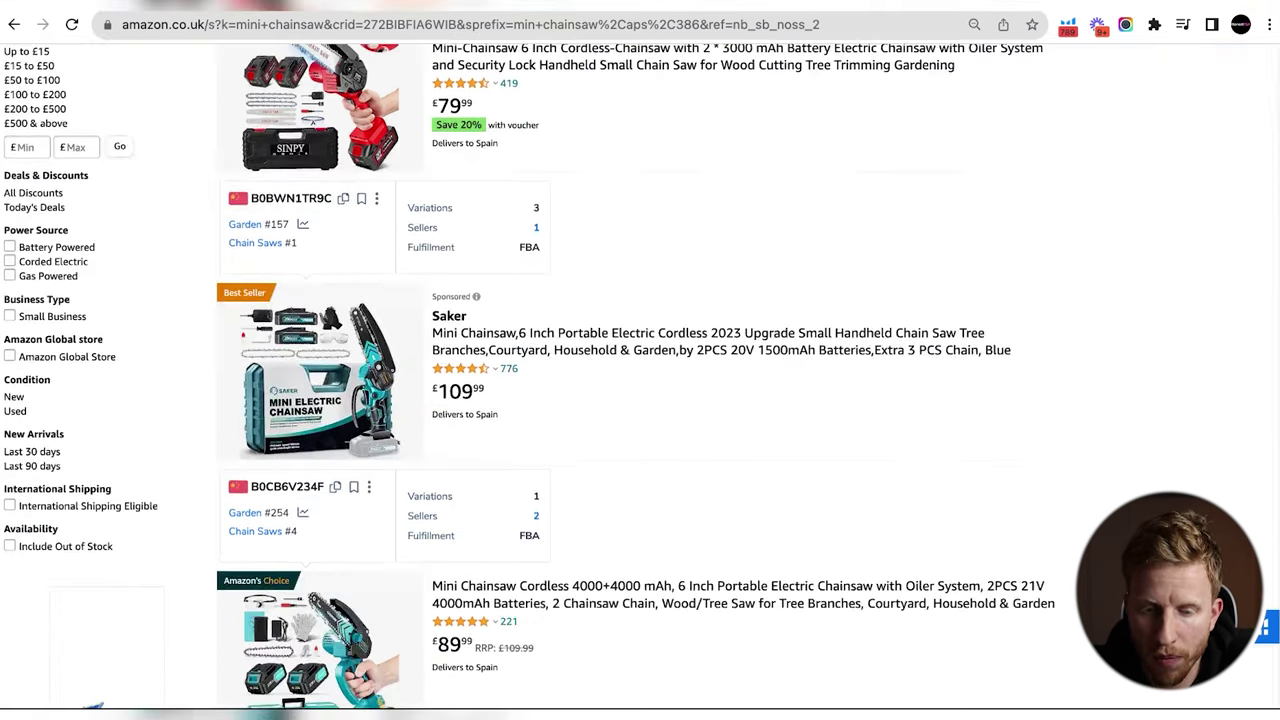
scroll(378, 308, "up", 1)
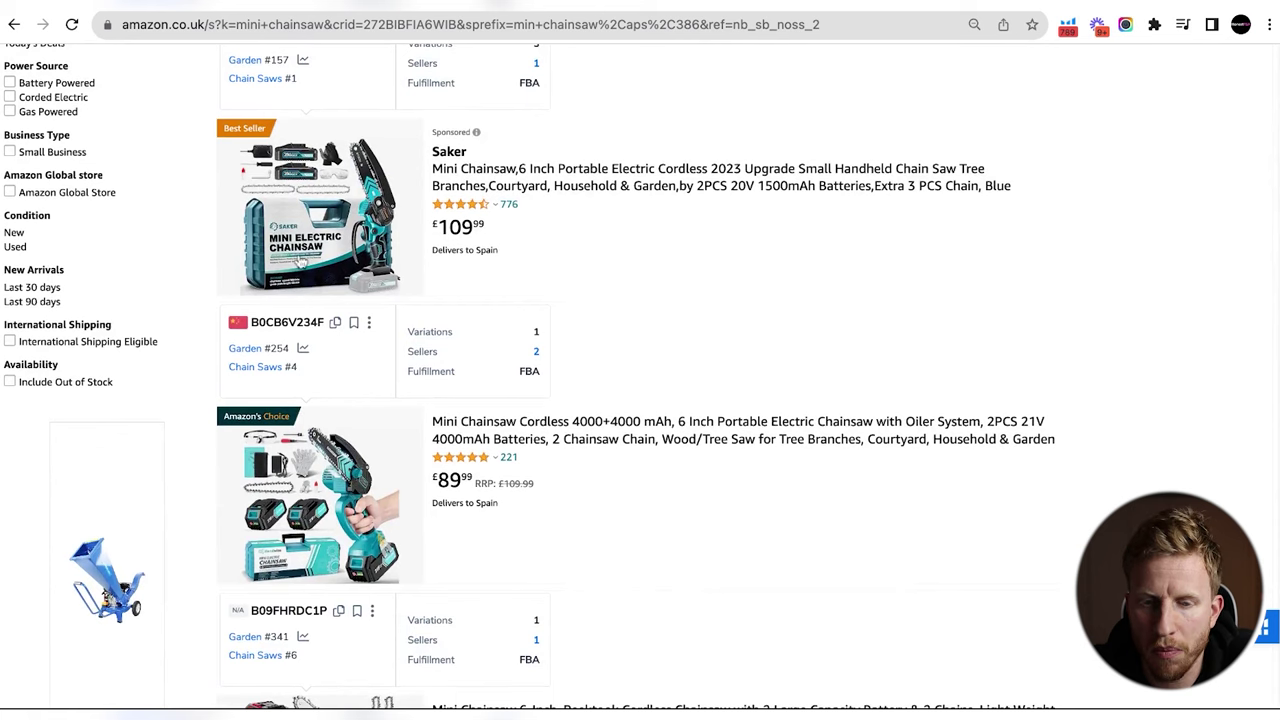
scroll(499, 228, "up", 7)
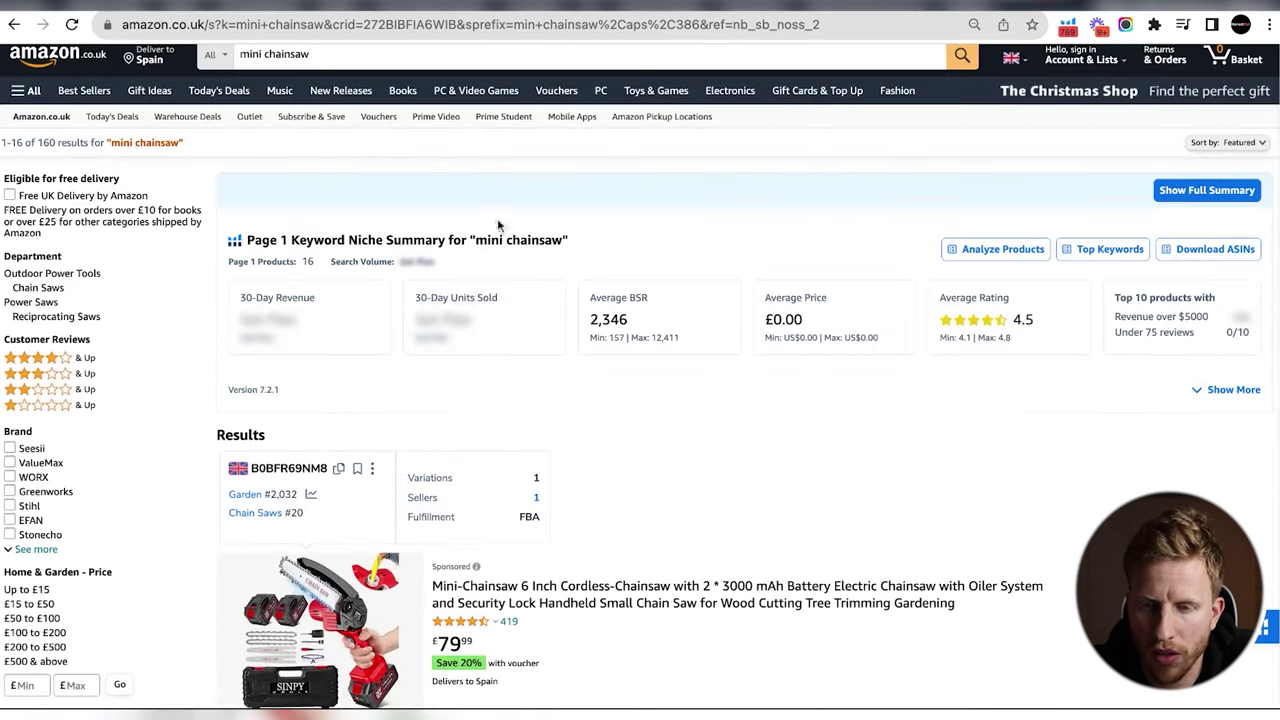
Run Xray on the UK mini chainsaw results and hide the sponsored products.
left_click(1067, 24)
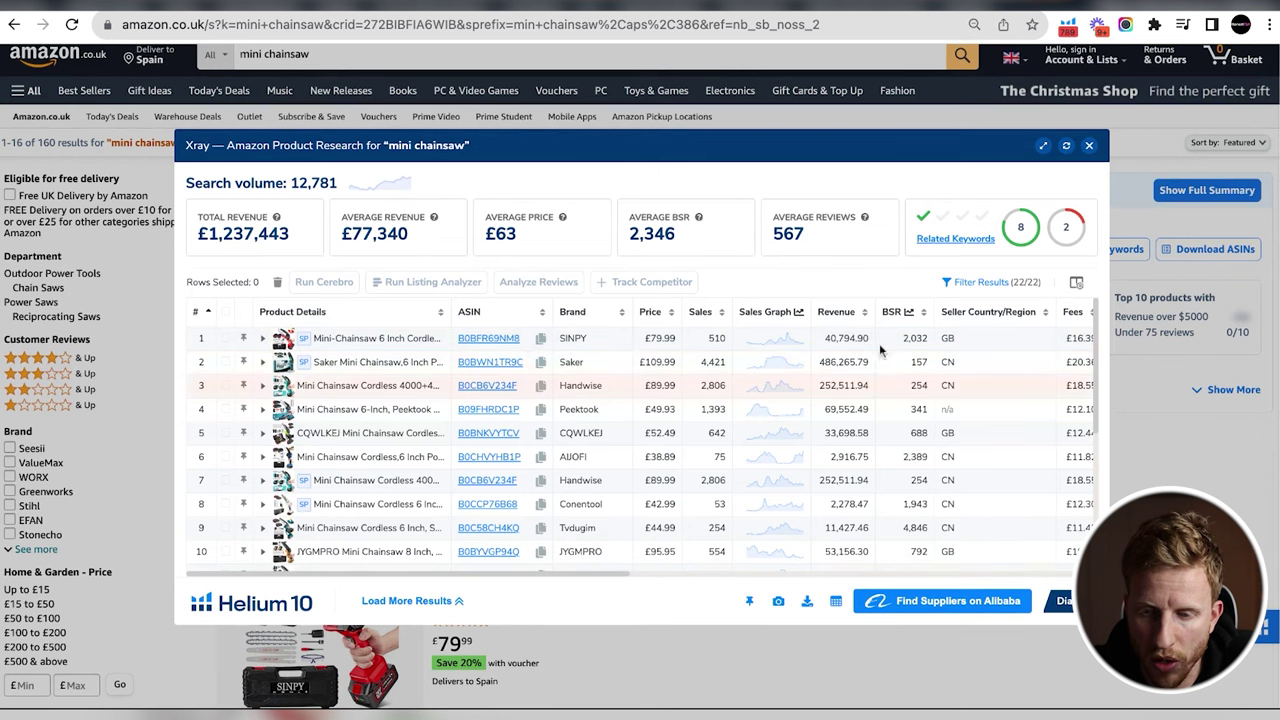
left_click(980, 287)
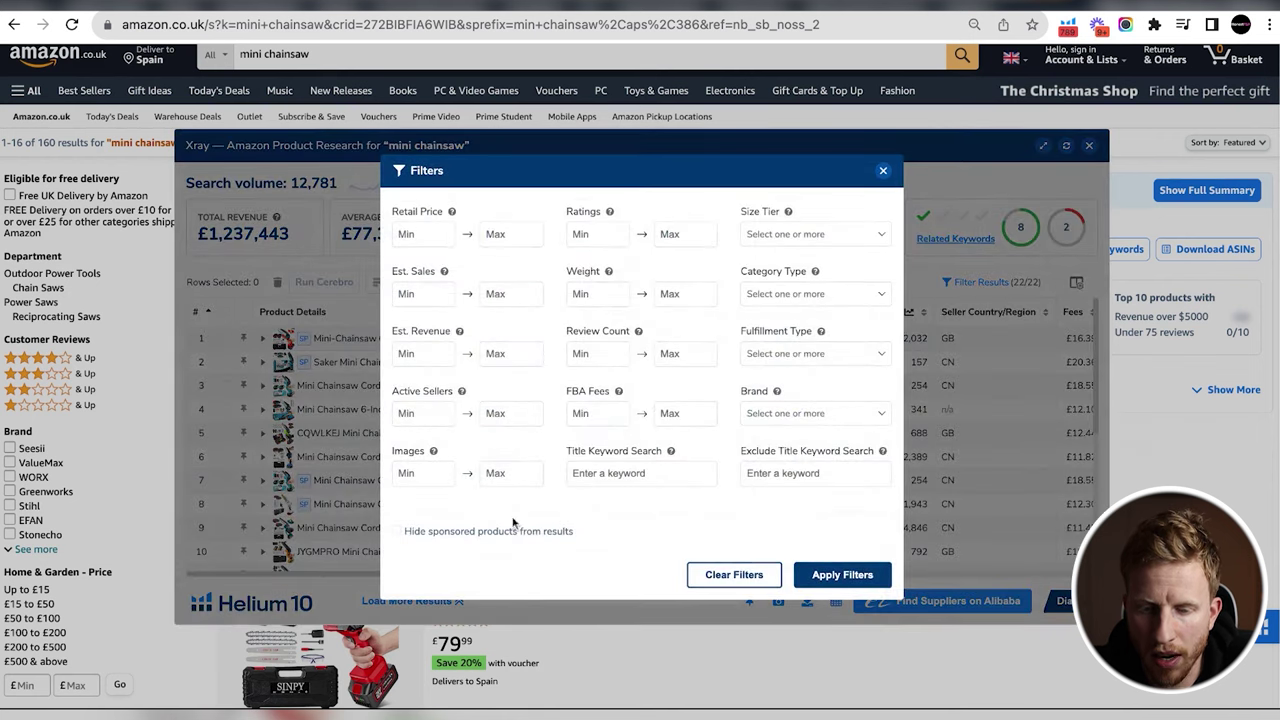
left_click(846, 575)
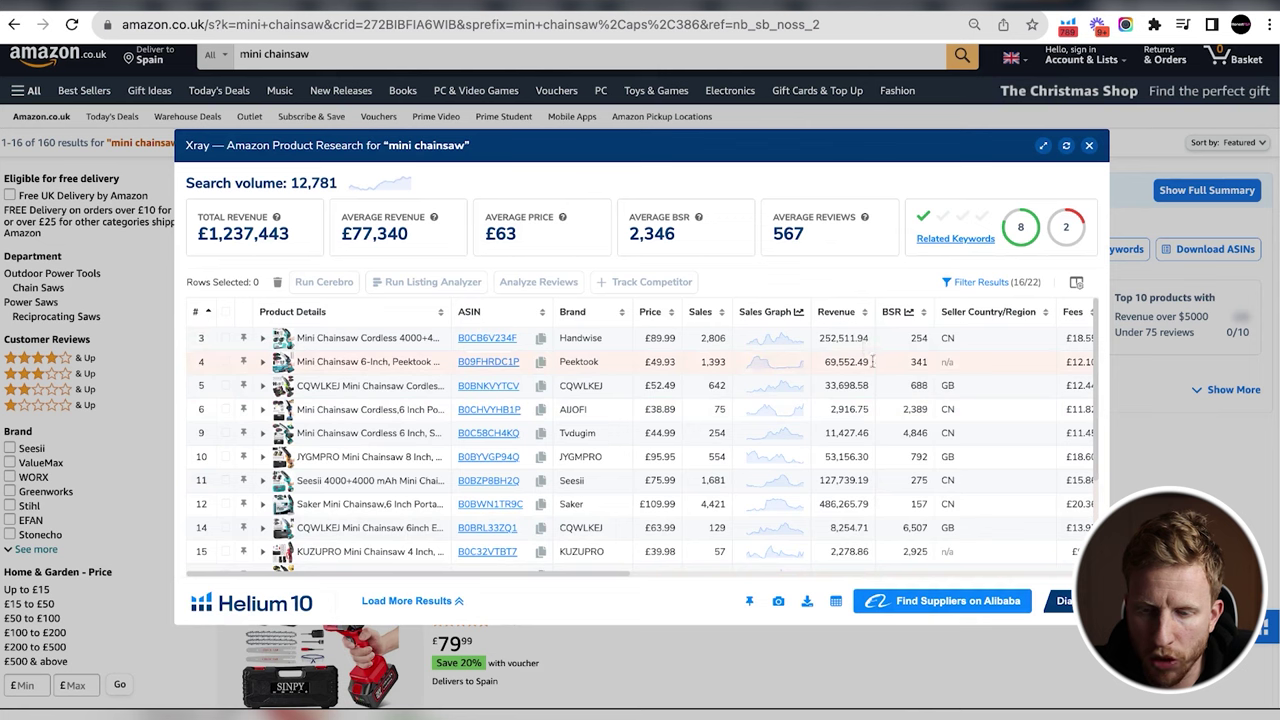
Compare the sales, revenue and BSR of the UK mini chainsaws across the full Xray results list.
mouse_move(404, 505)
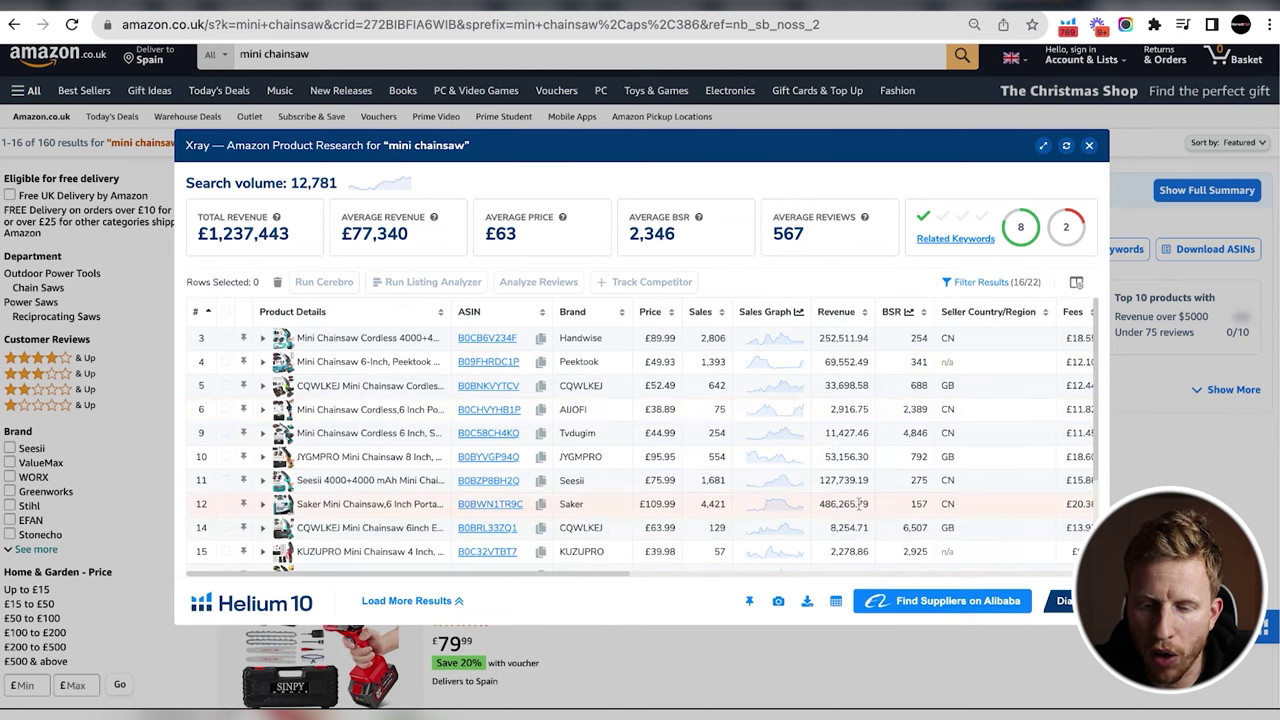
mouse_move(326, 512)
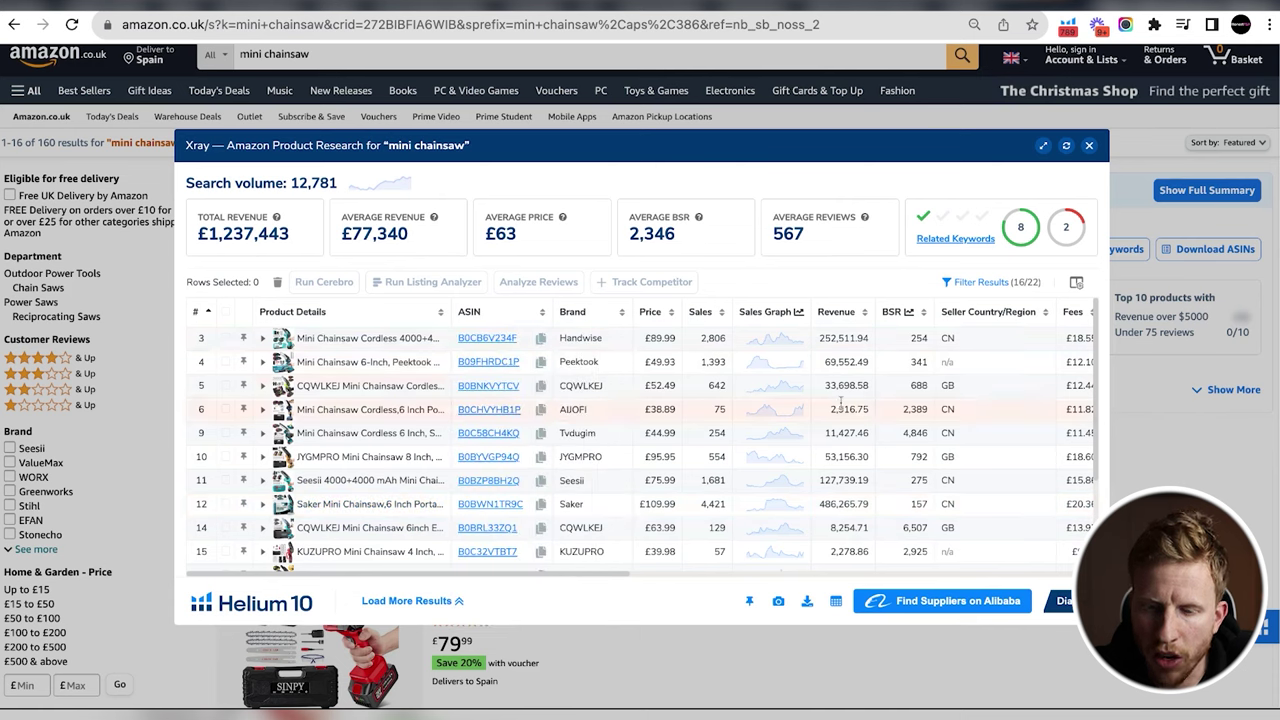
scroll(866, 525, "down", 2)
scroll(866, 525, "down", 1)
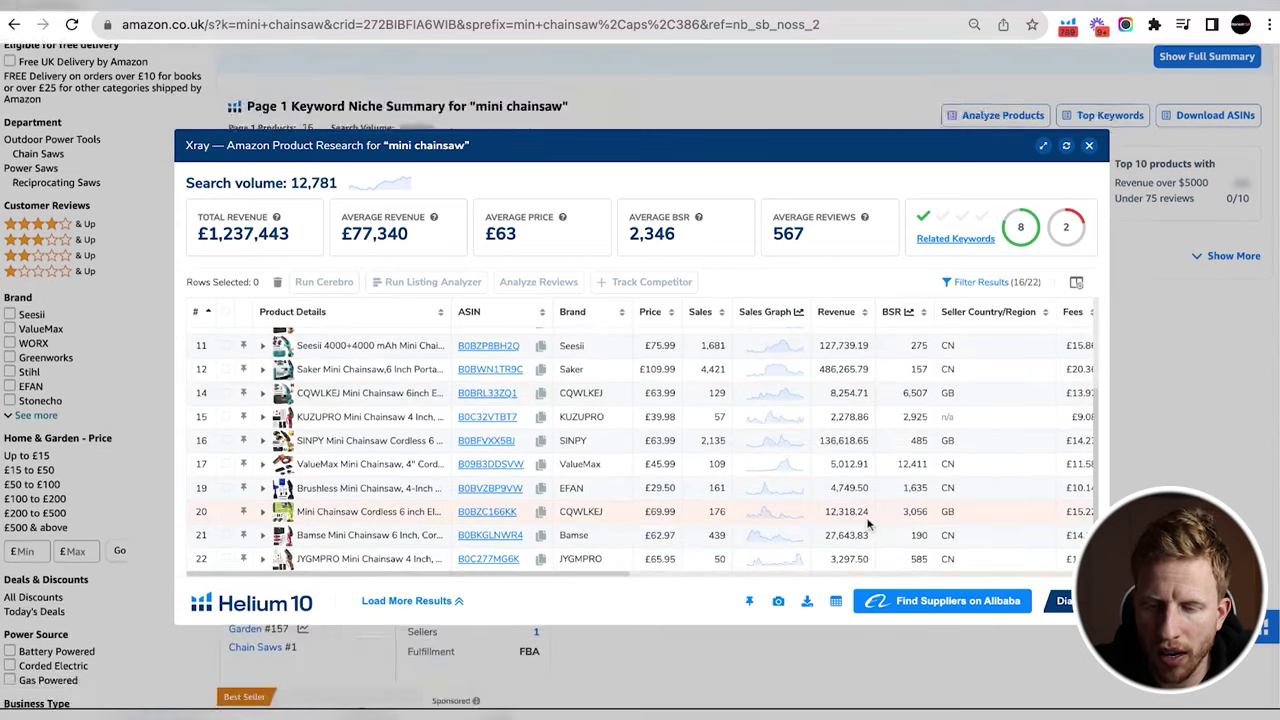
scroll(870, 482, "up", 3)
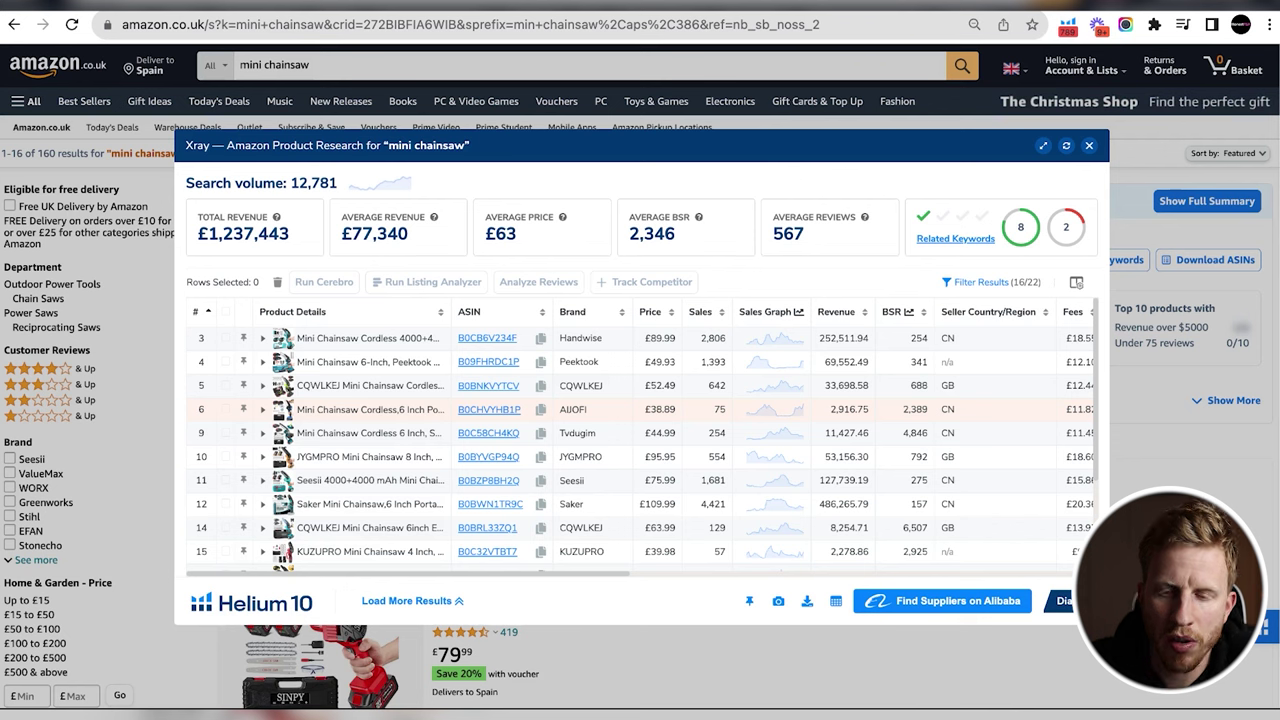
scroll(392, 413, "down", 1)
scroll(392, 413, "up", 1)
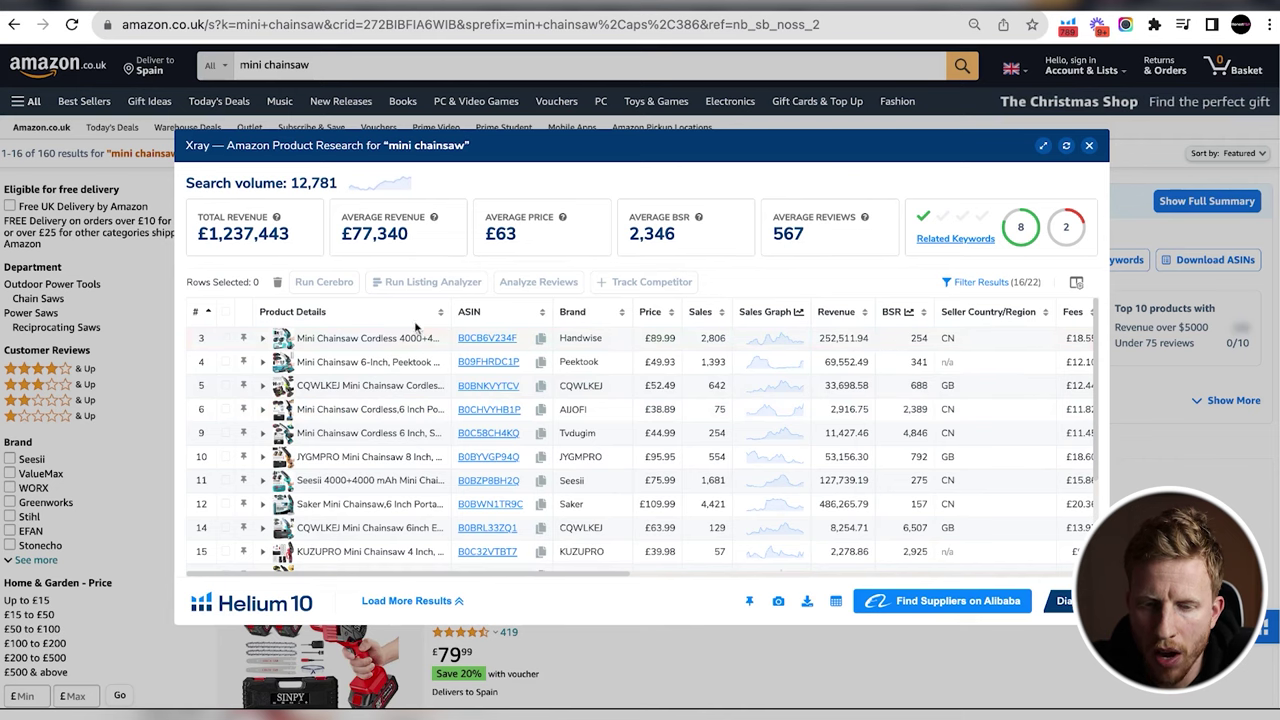
Open the Handwise mini chainsaw listing from the UK Xray results and examine its product images.
left_click(487, 340)
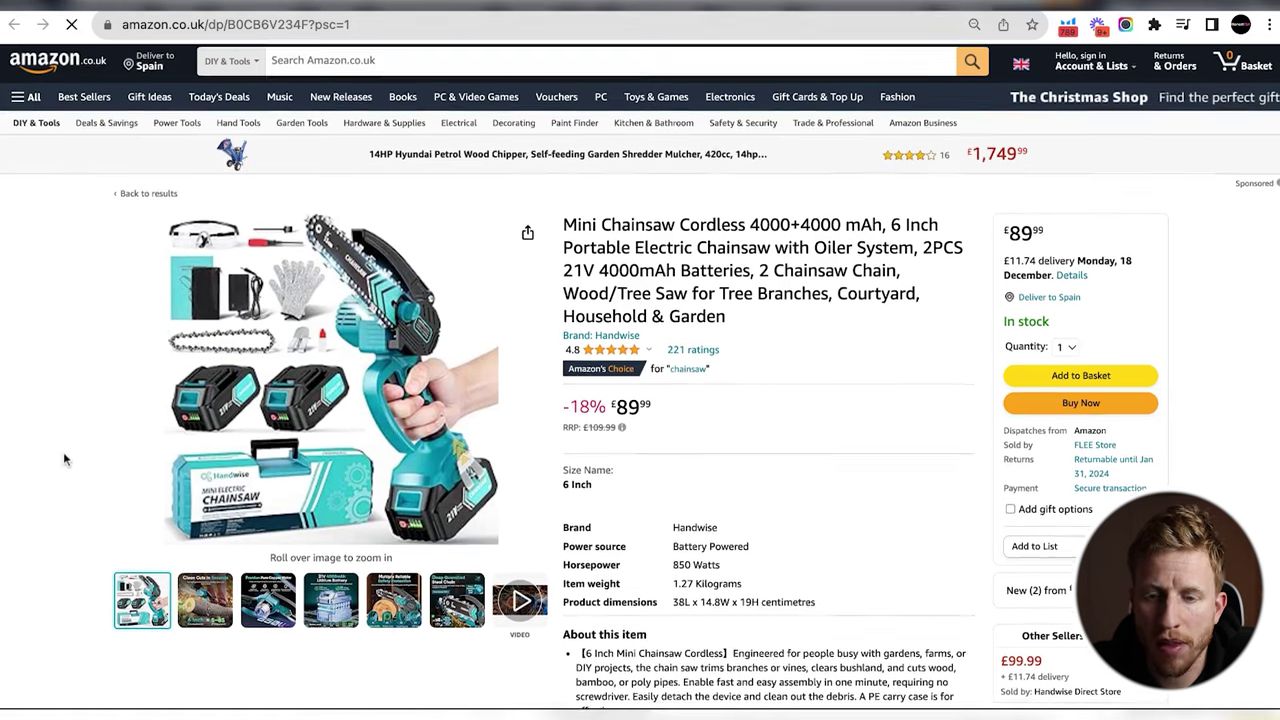
scroll(64, 459, "down", 1)
scroll(64, 459, "down", 2)
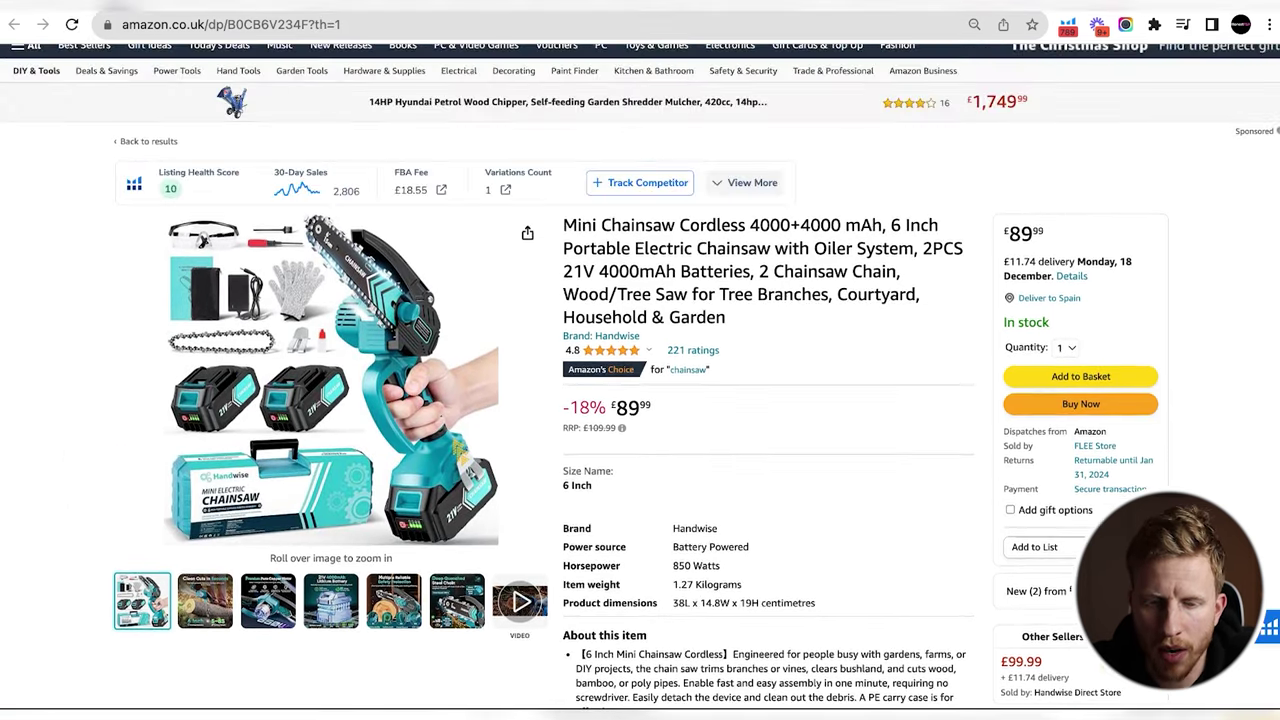
scroll(100, 543, "down", 2)
mouse_move(226, 525)
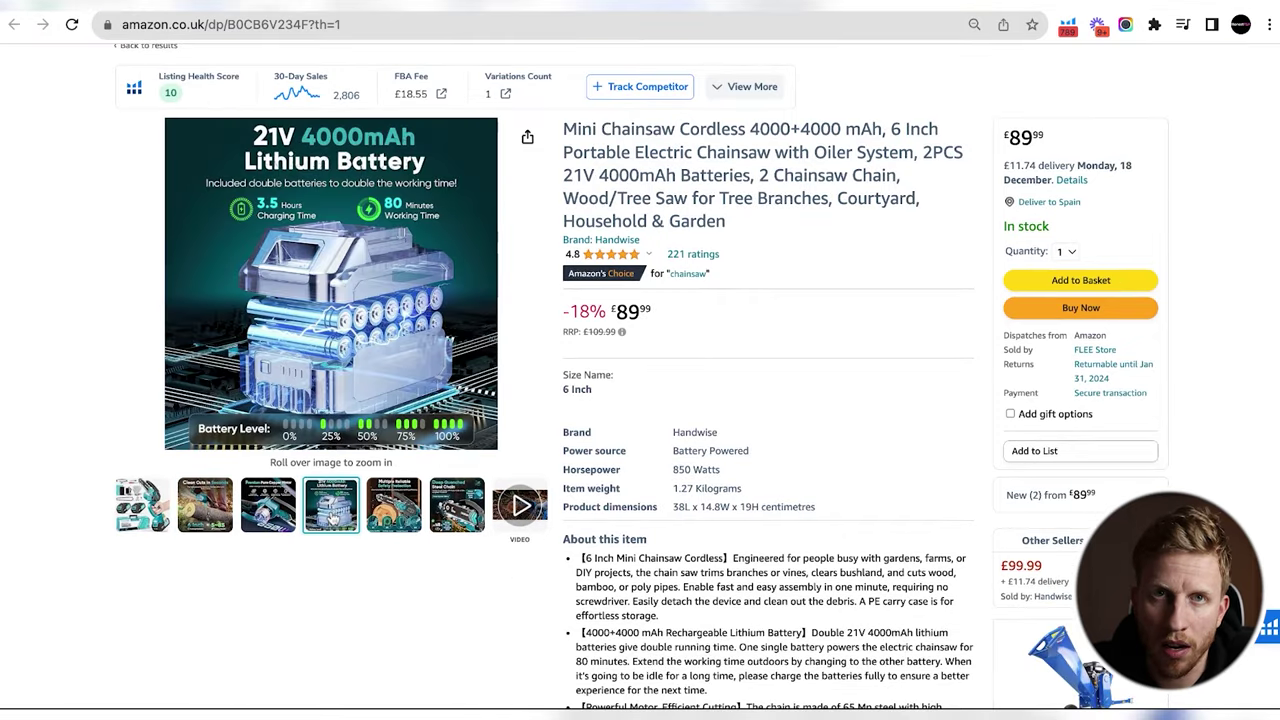
mouse_move(196, 511)
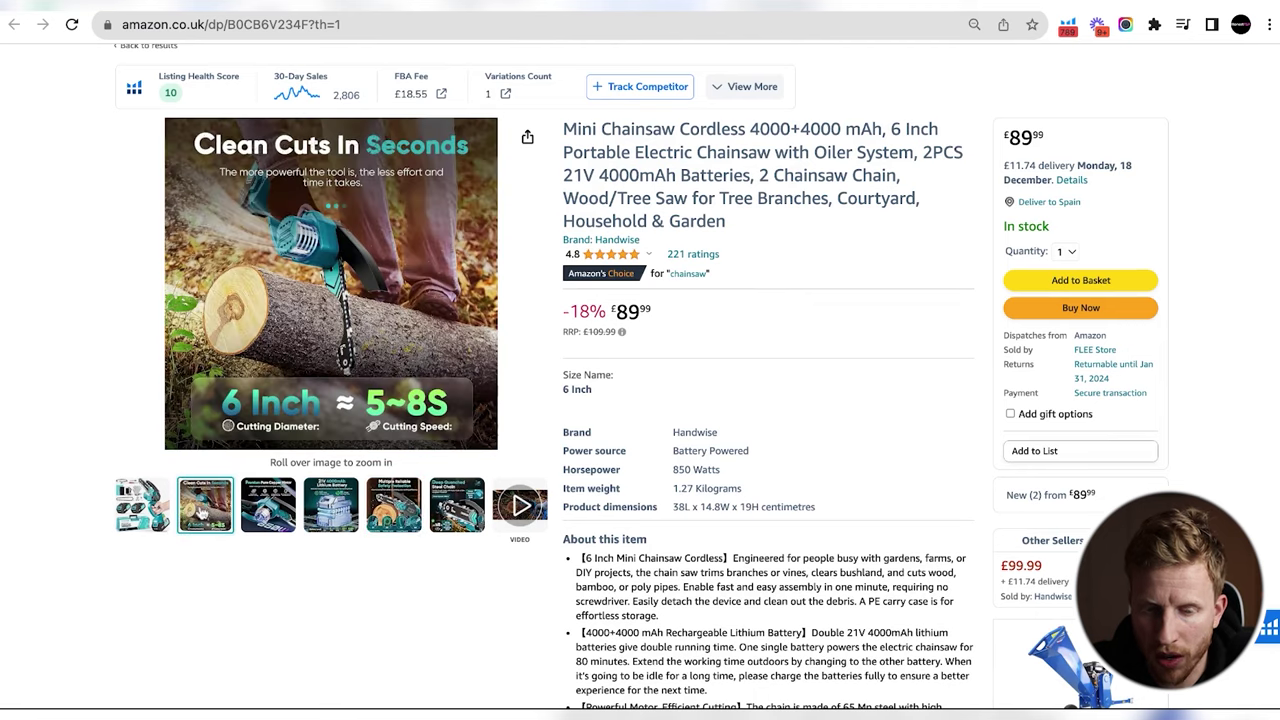
mouse_move(142, 508)
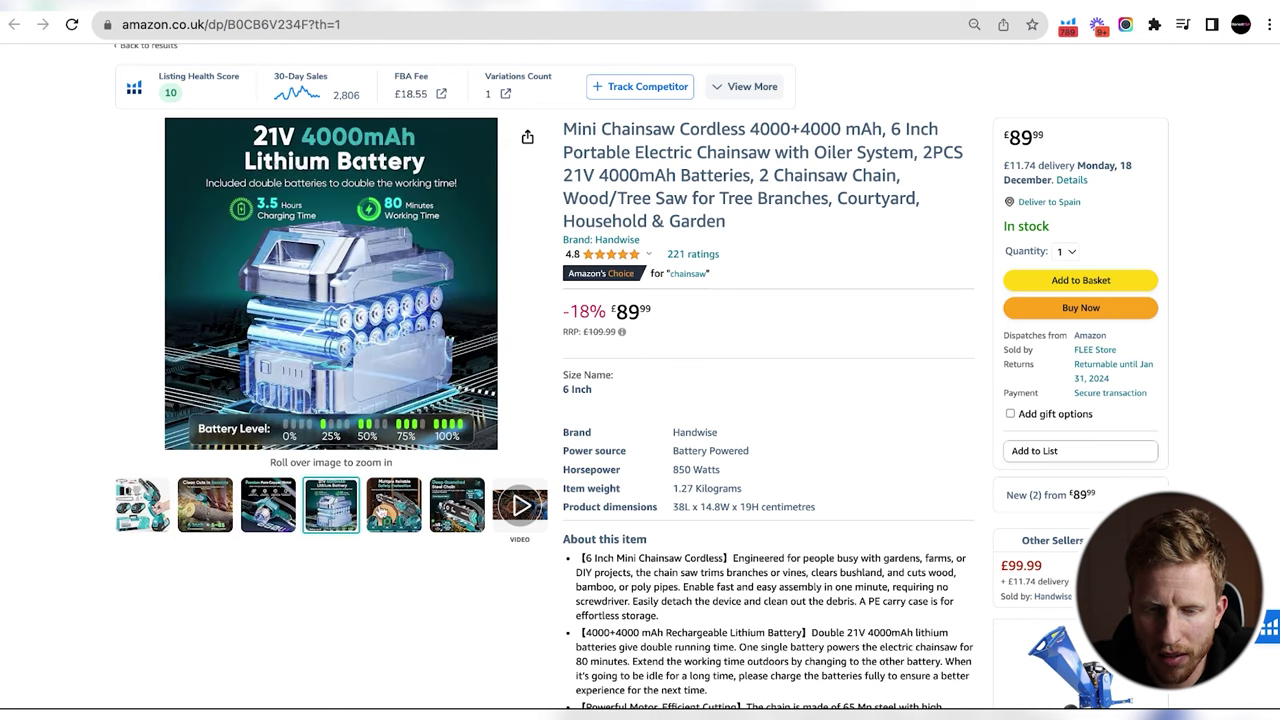
mouse_move(394, 505)
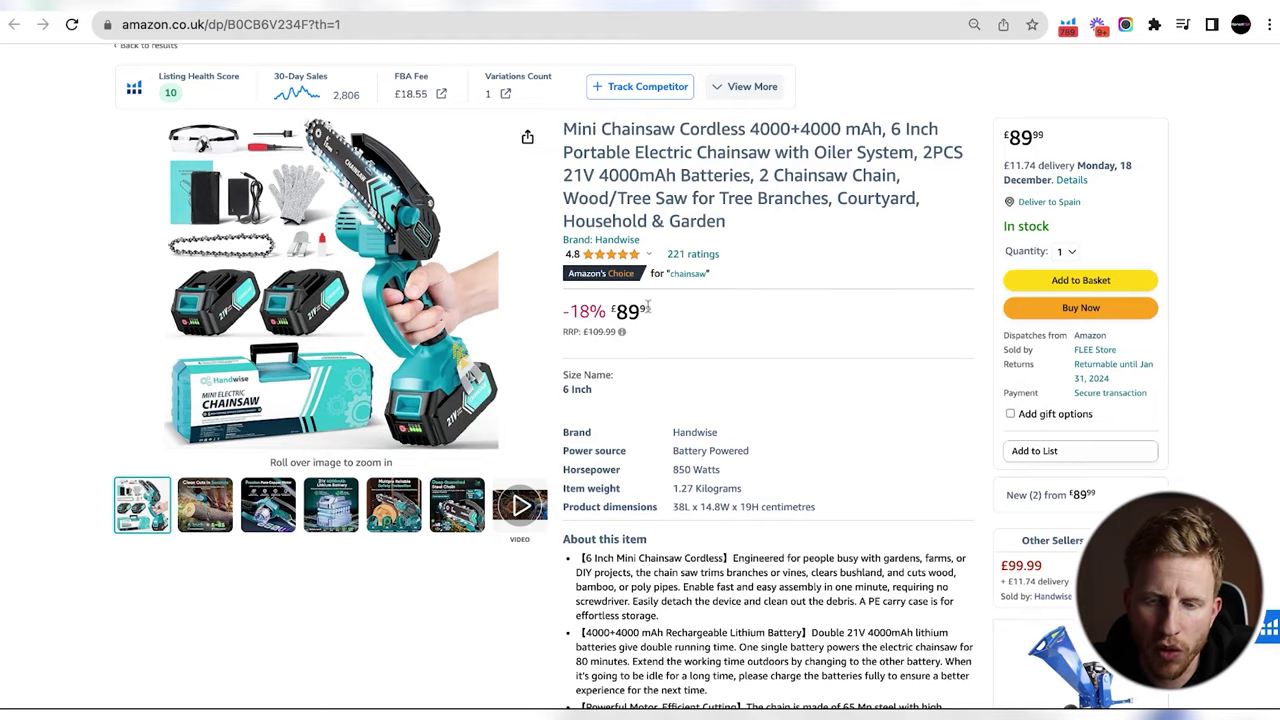
Check the price and further listing details of the Handwise mini chainsaw.
double_click(646, 309)
left_click_drag(648, 308, 648, 308)
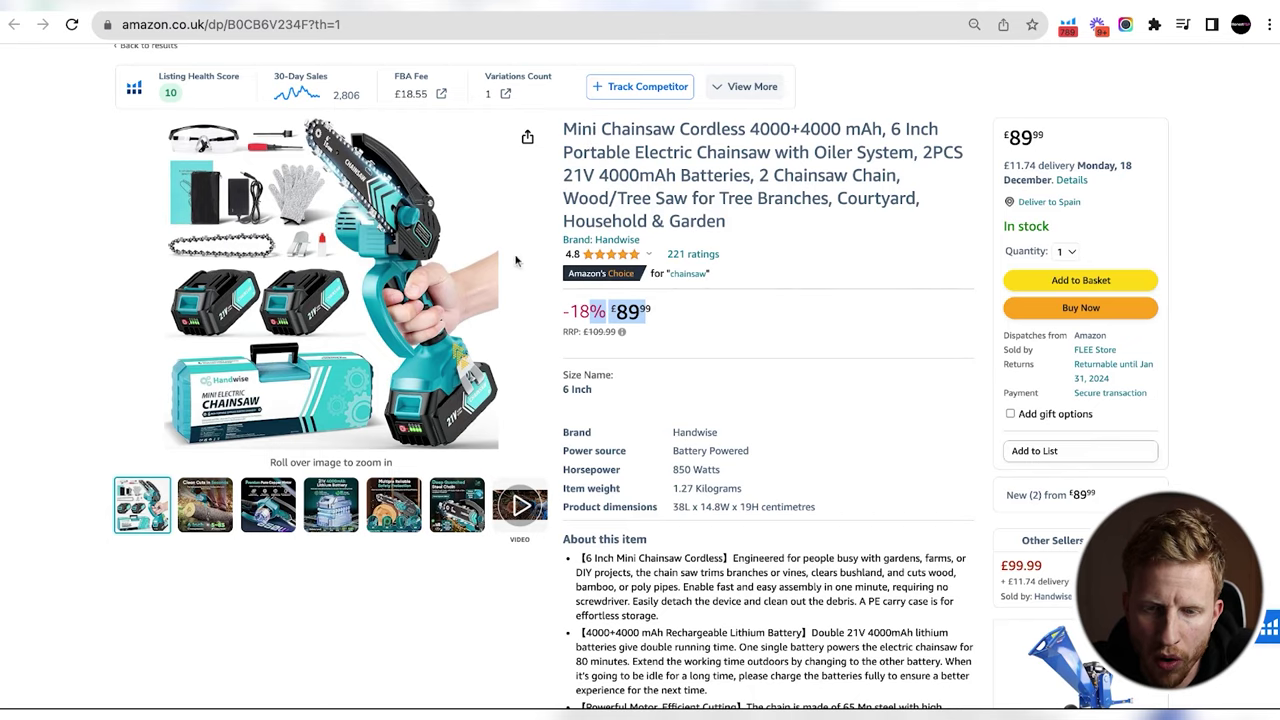
mouse_move(426, 135)
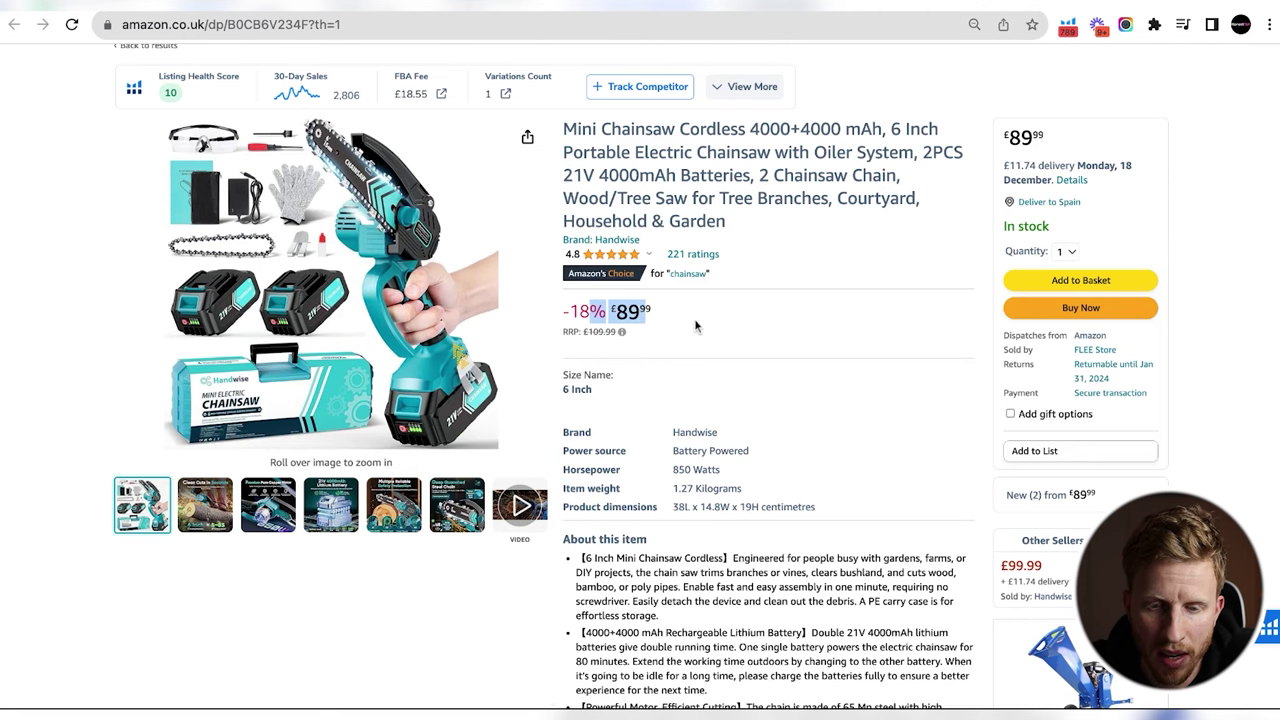
scroll(131, 591, "down", 10)
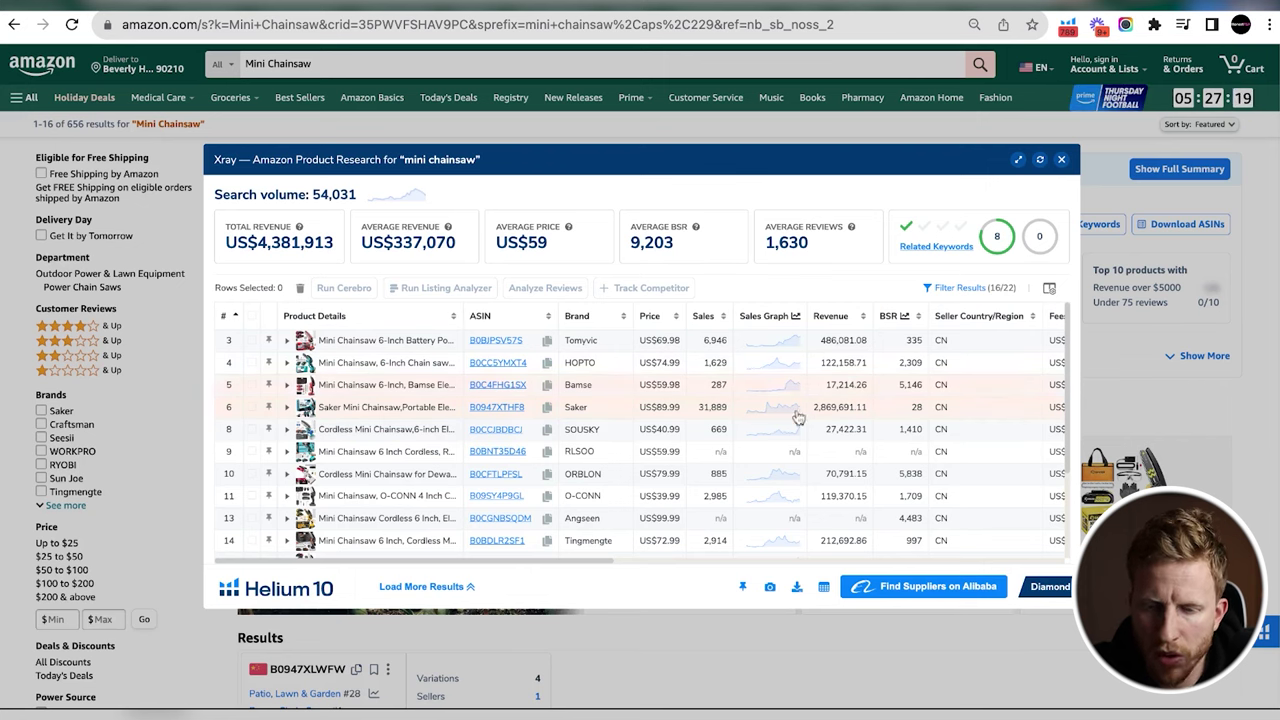
Open the Saker mini chainsaw listing from the US Xray results and look up its keywords in Cerebro.
left_click(491, 412)
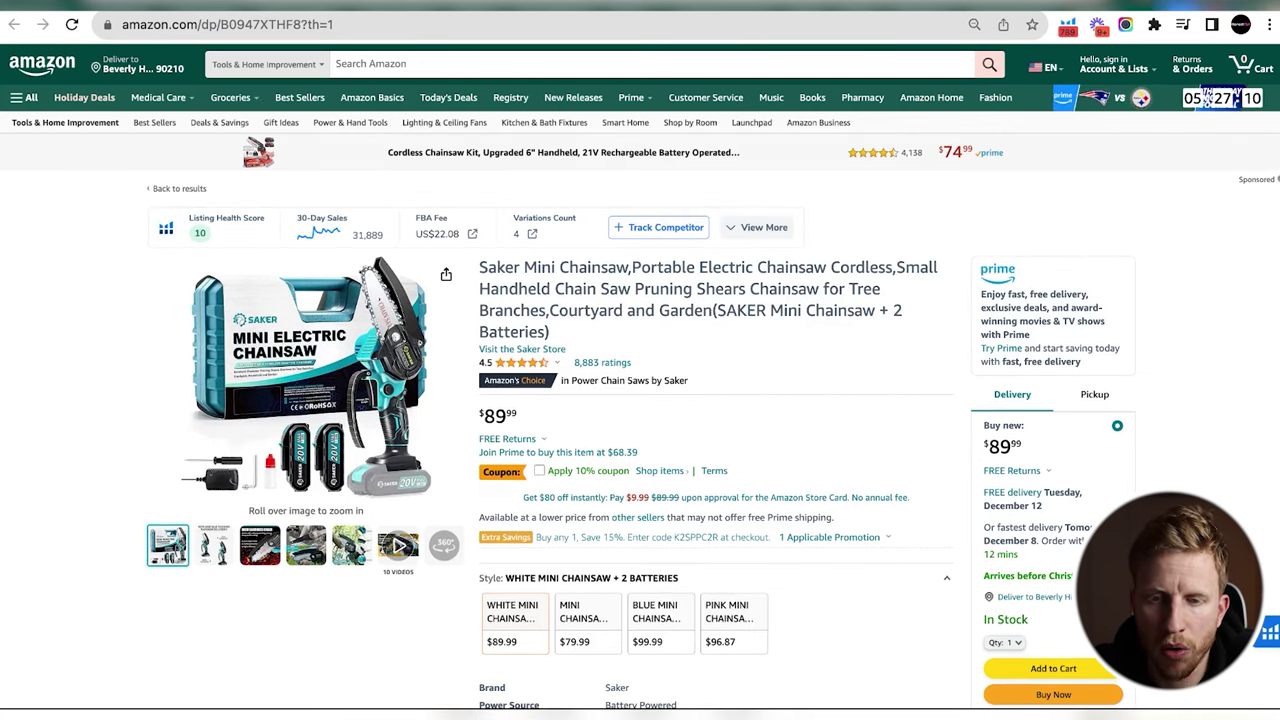
key("alt+Left")
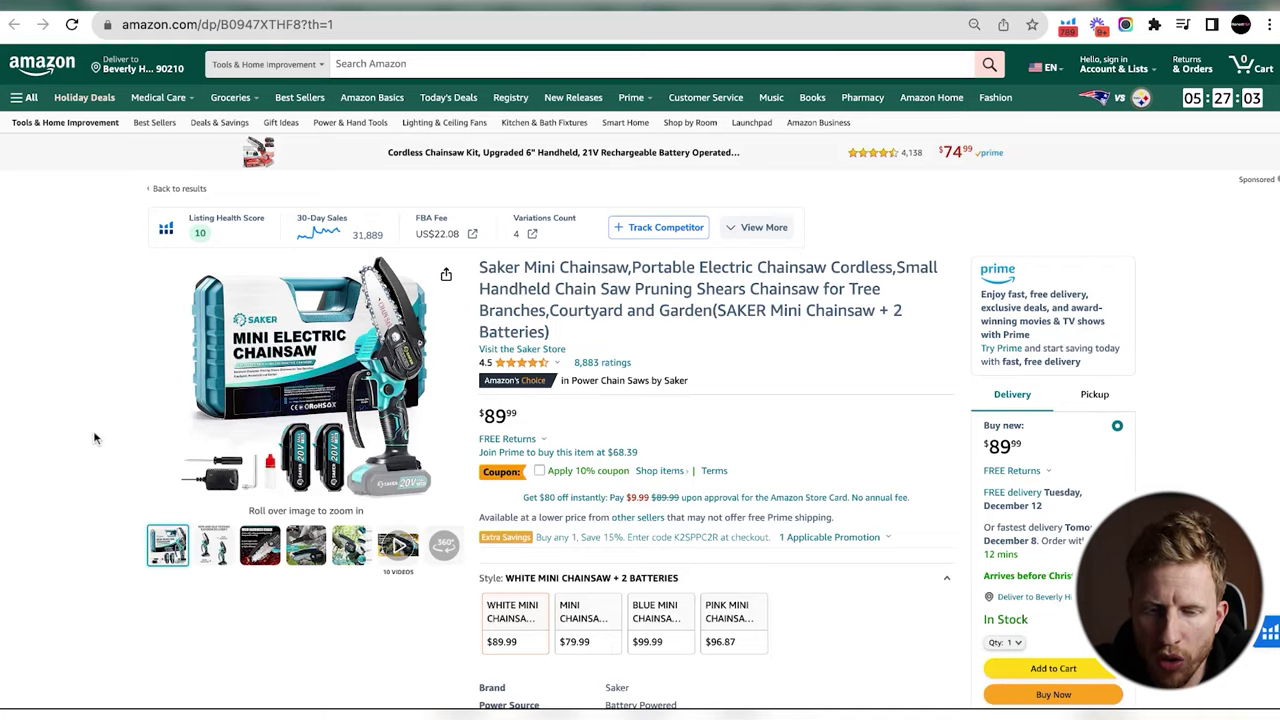
scroll(95, 437, "down", 5)
scroll(95, 437, "down", 10)
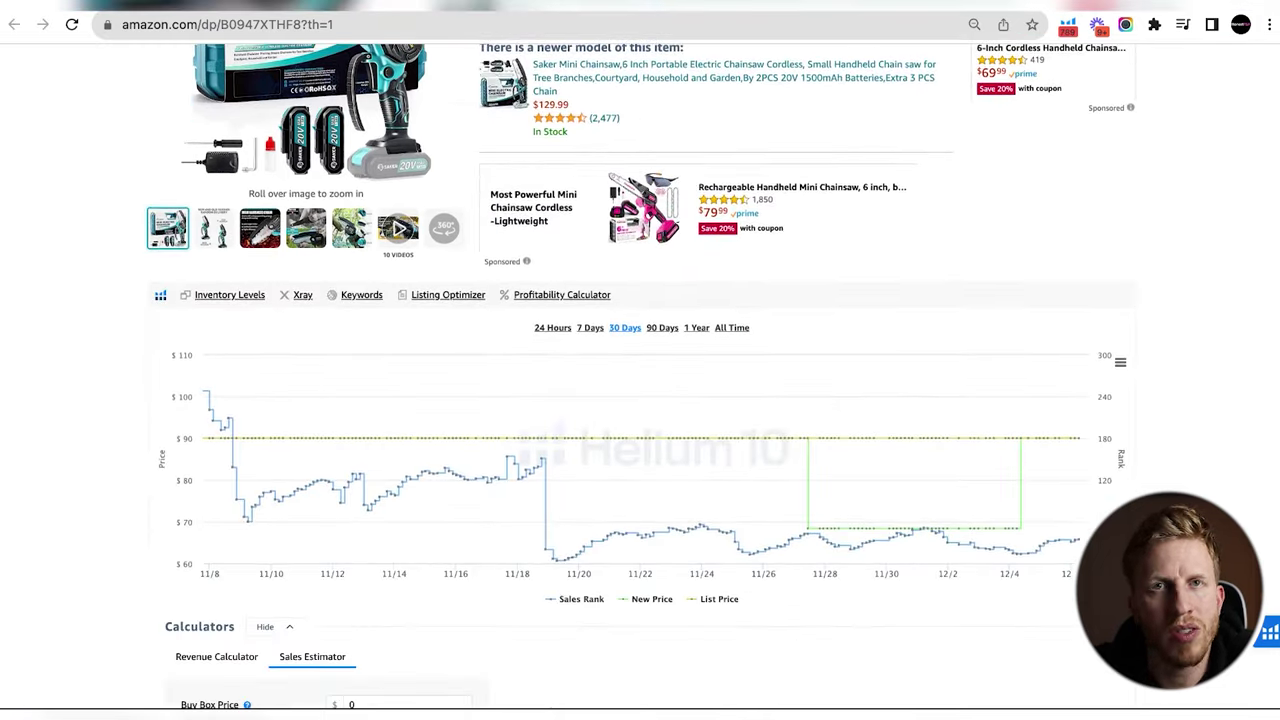
left_click(360, 297)
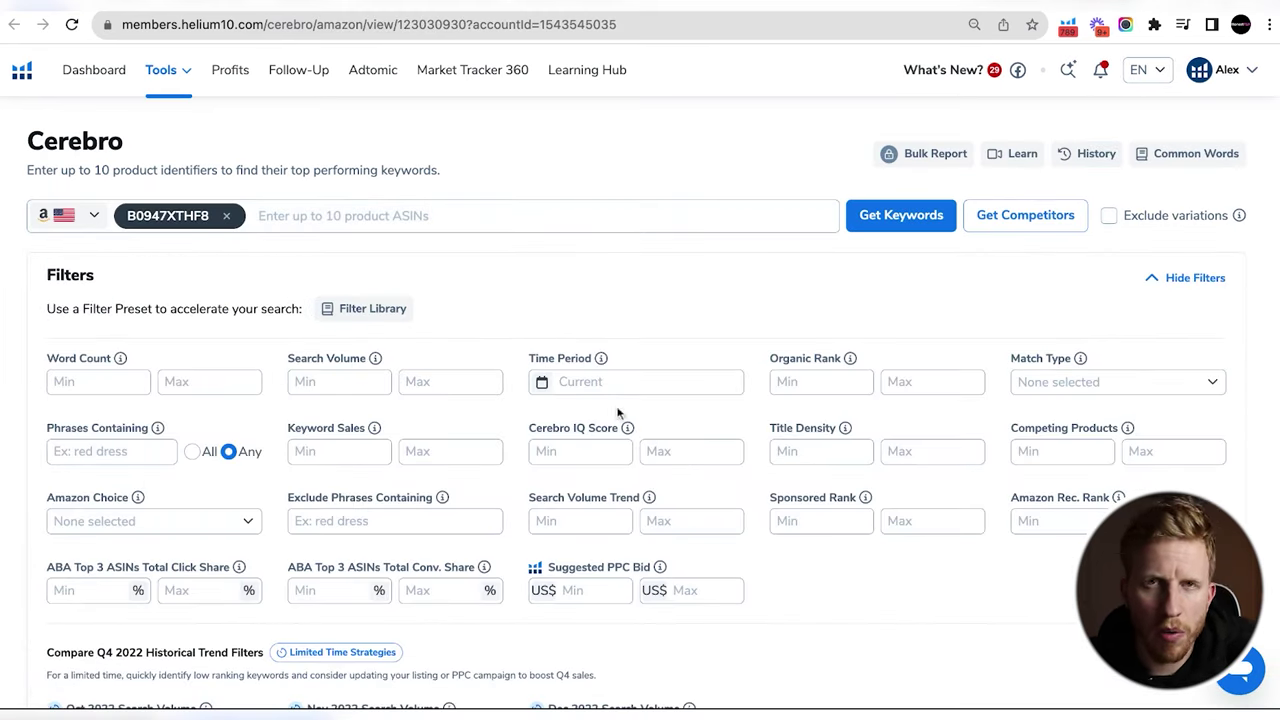
Filter the Saker chainsaw's Cerebro keywords to an organic rank between 1 and 25.
scroll(640, 380, "down", 1)
left_click(807, 313)
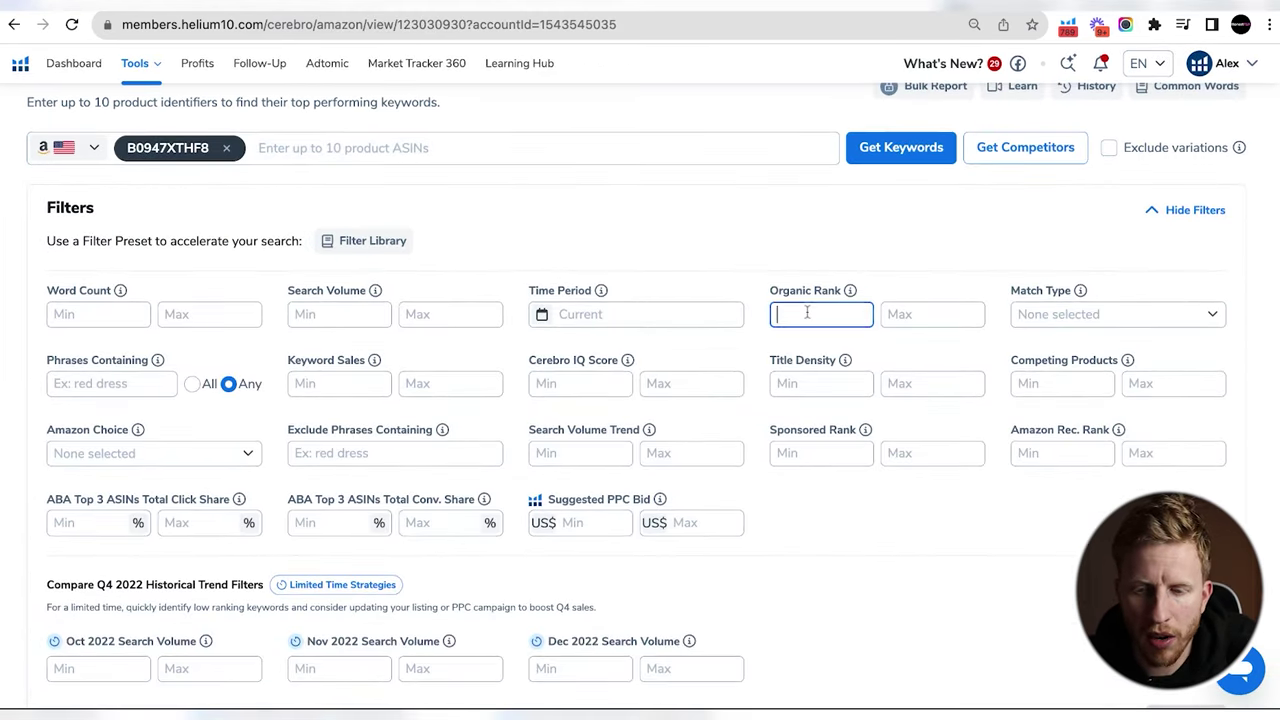
type("1")
left_click(911, 315)
type("2")
type("2")
scroll(911, 315, "down", 1)
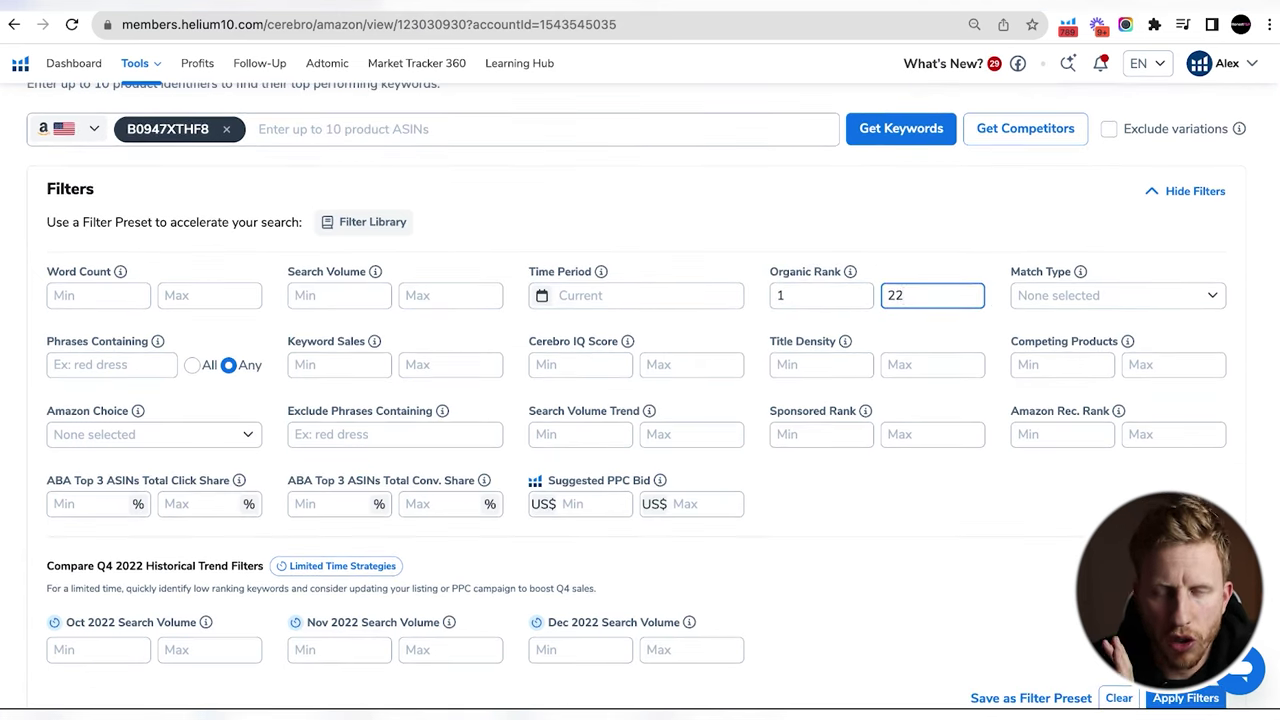
scroll(918, 503, "down", 5)
scroll(918, 503, "up", 3)
scroll(918, 503, "up", 1)
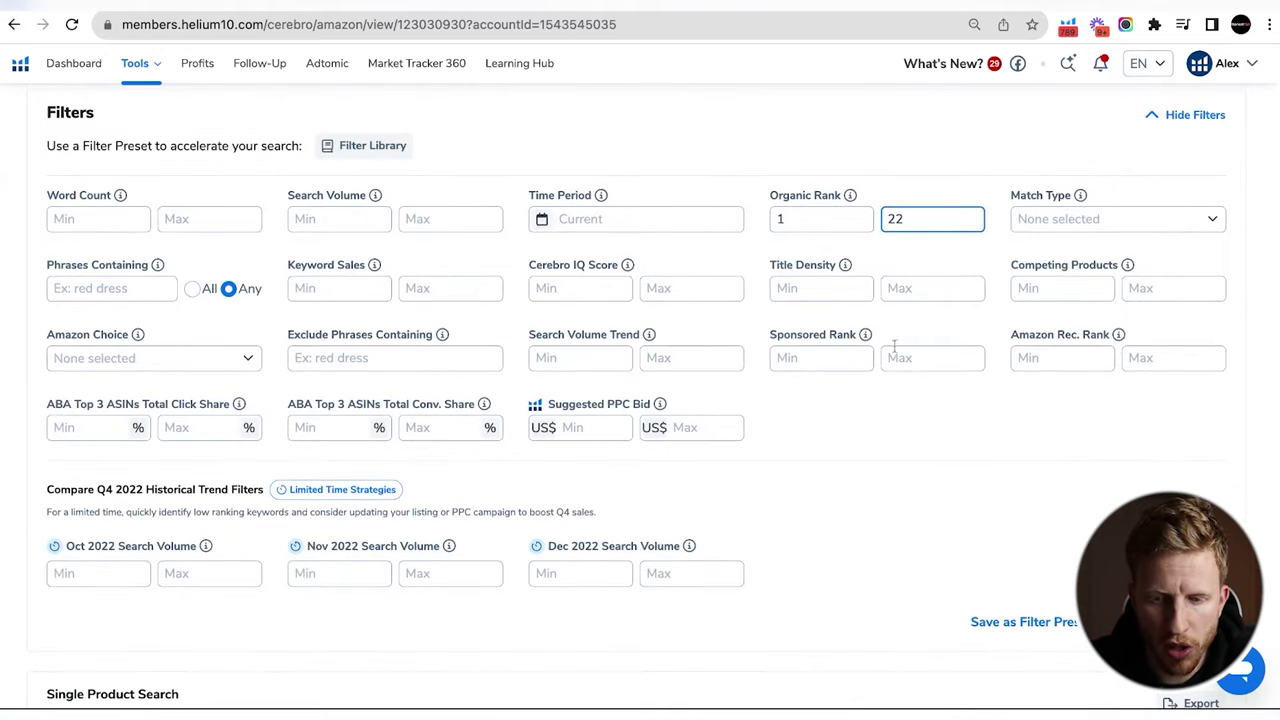
key("BackSpace")
type("5")
left_click(985, 462)
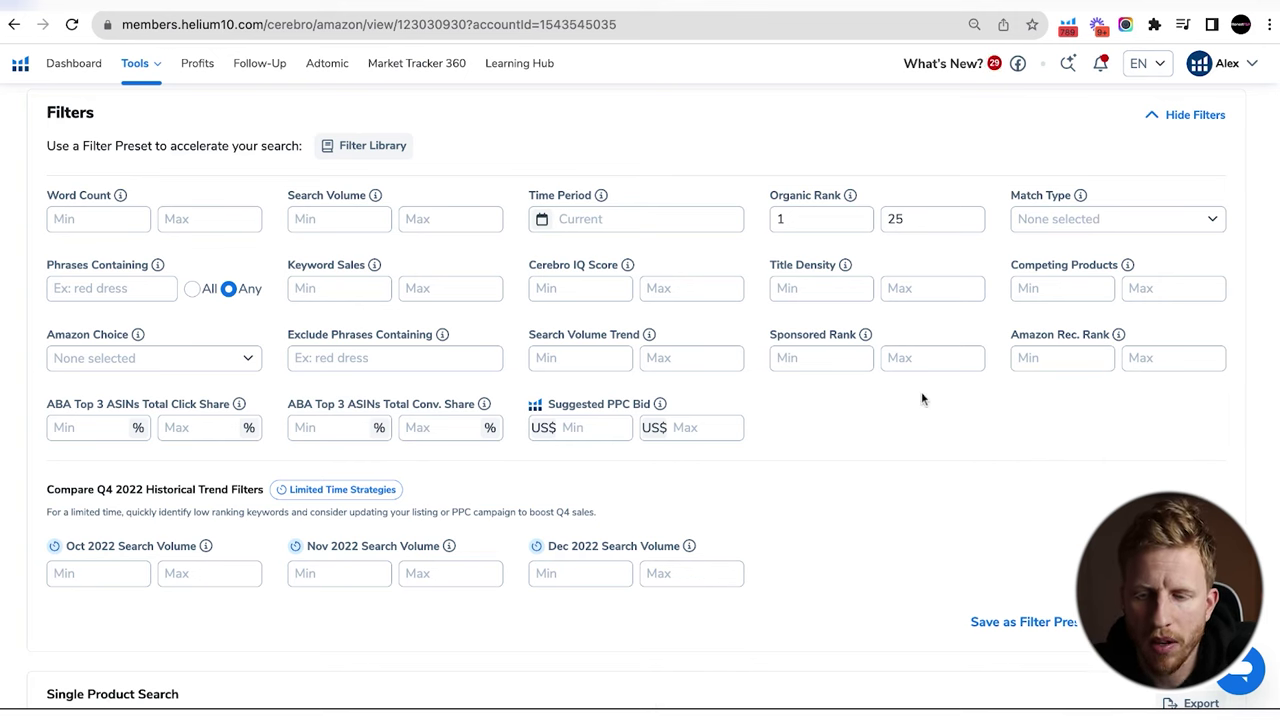
Sort the filtered keywords by search volume from highest to lowest.
scroll(922, 398, "down", 7)
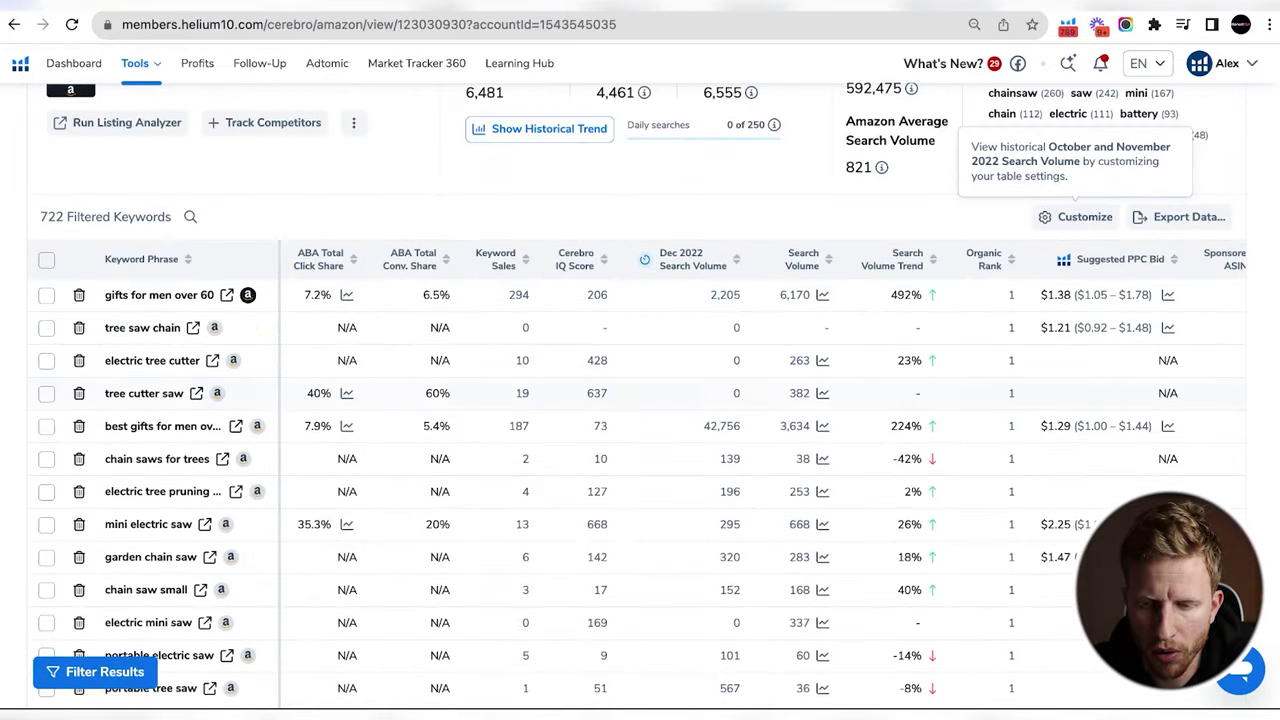
scroll(830, 475, "right", 5)
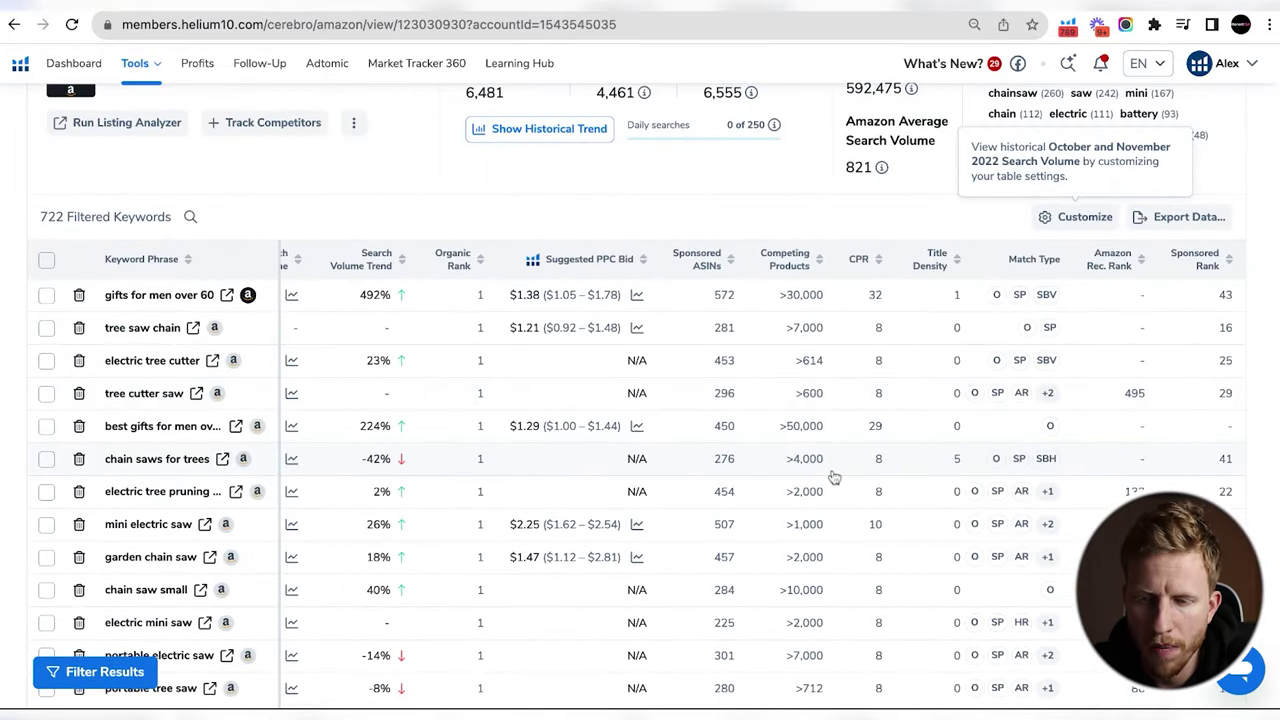
scroll(629, 362, "left", 5)
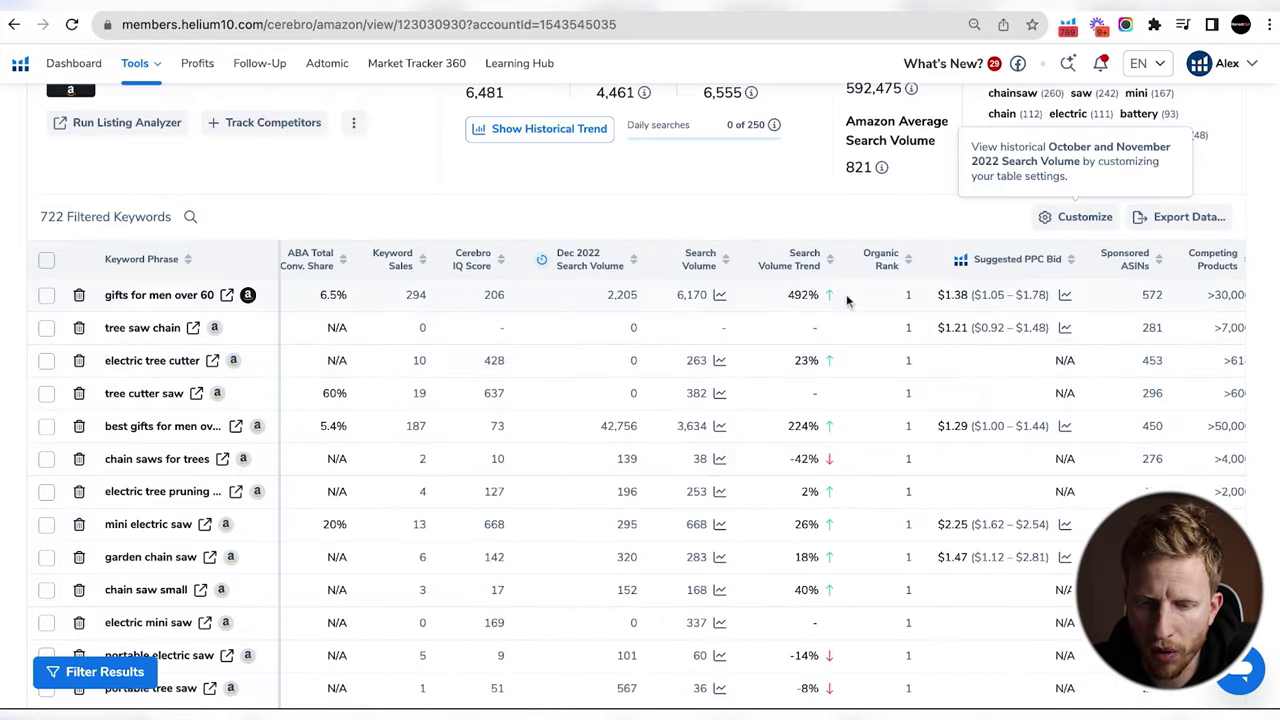
left_click(698, 258)
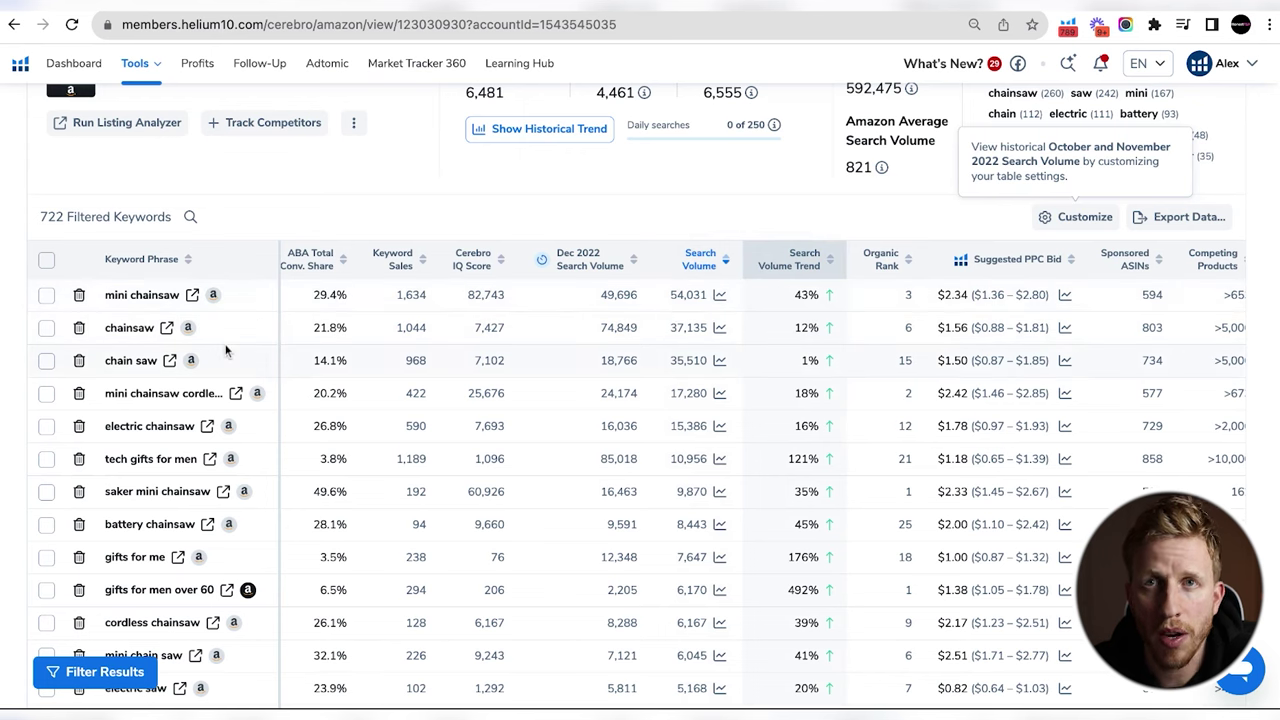
Review the competition and keyword sales figures of the top keywords, and widen the Keyword Phrase column.
left_click(114, 295)
scroll(1000, 360, "right", 5)
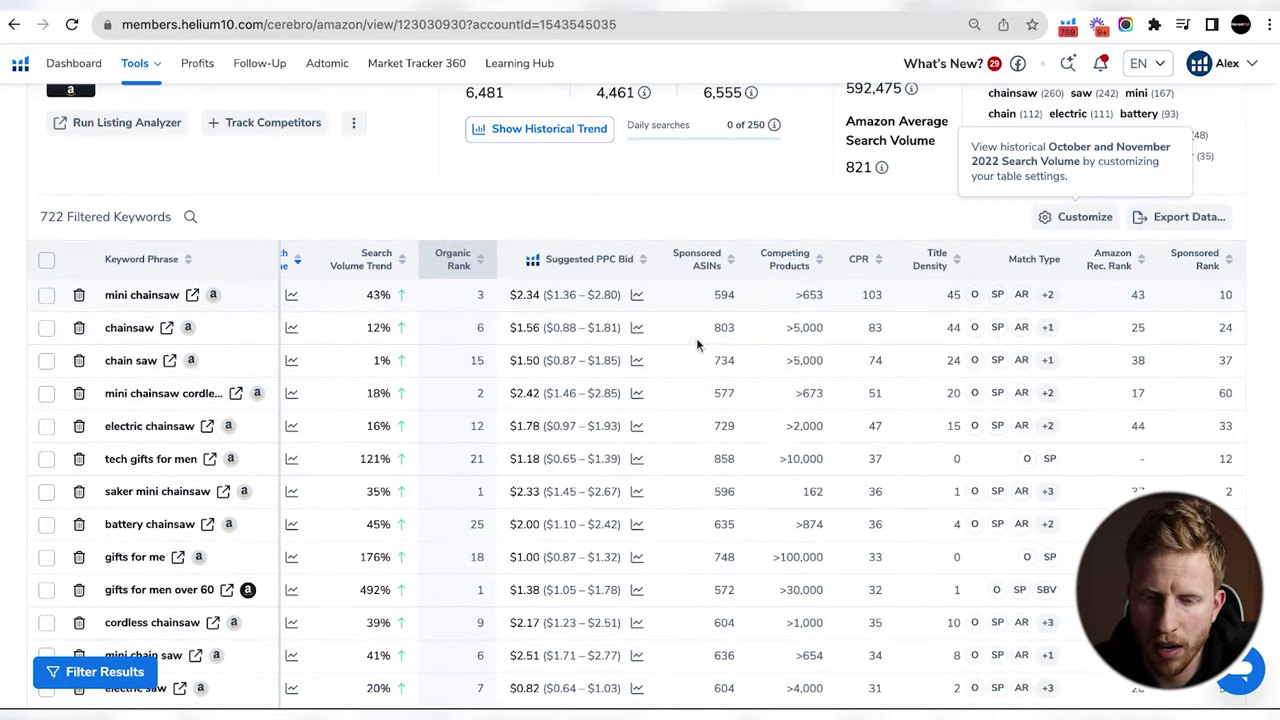
scroll(640, 345, "left", 4)
scroll(686, 315, "left", 3)
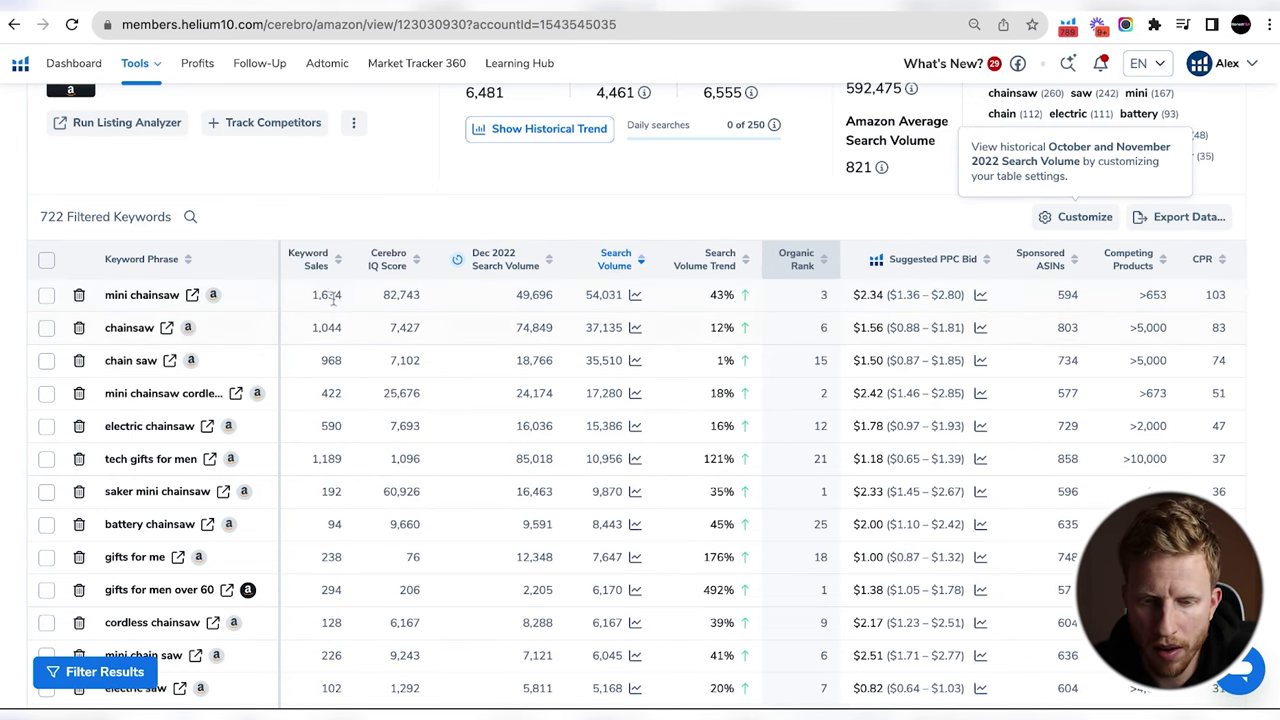
left_click_drag(280, 292, 338, 310)
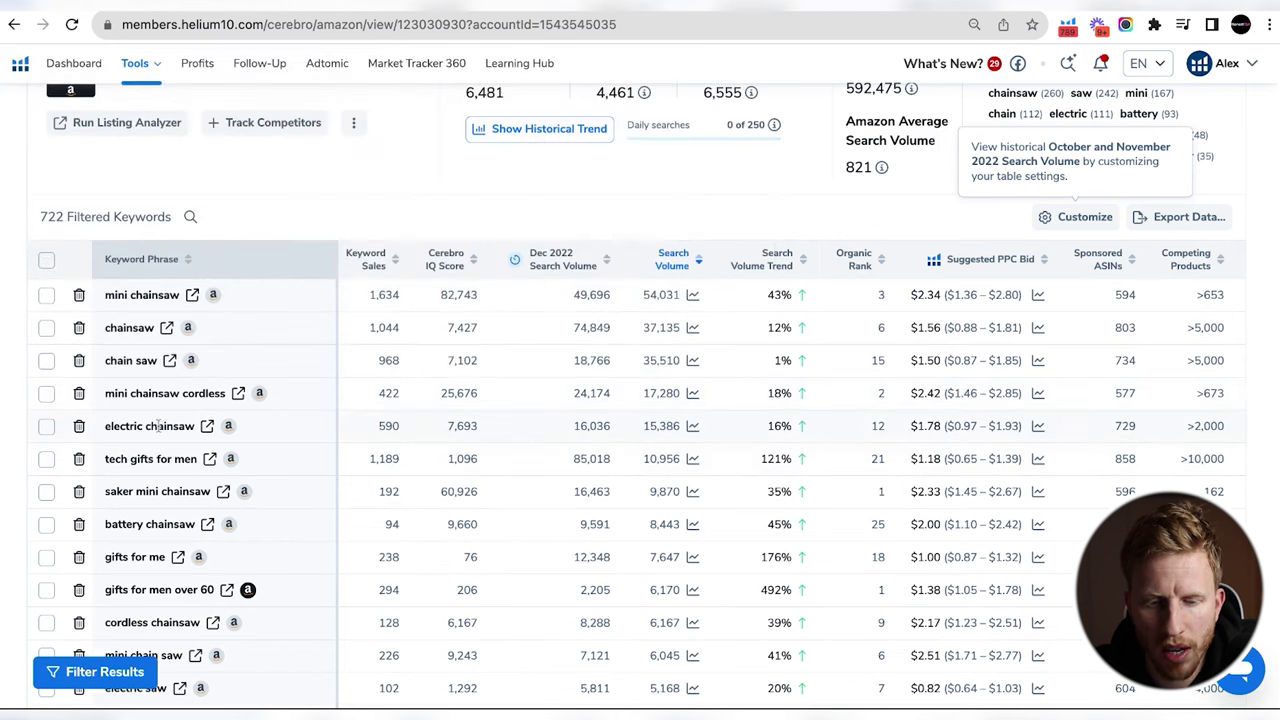
Scan the keyword list from "tech gifts for men" down through the lower search volumes.
mouse_move(164, 455)
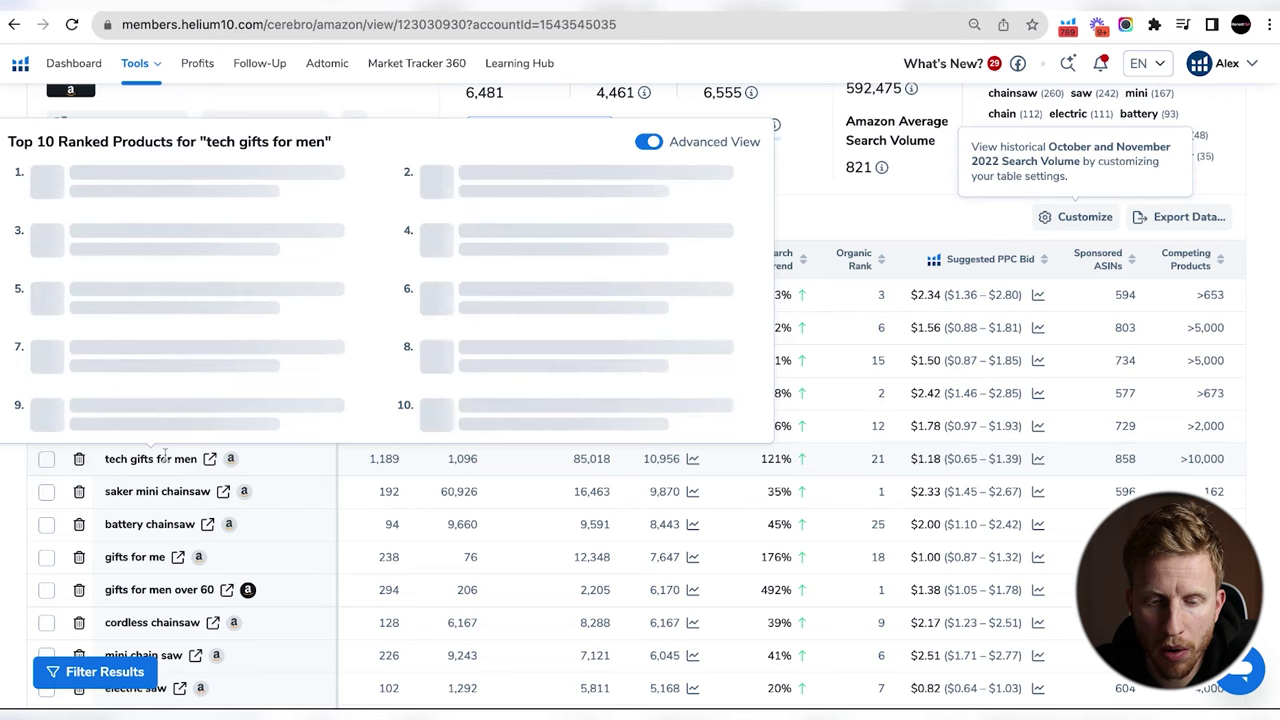
scroll(530, 577, "down", 1)
scroll(530, 577, "down", 5)
scroll(530, 577, "down", 2)
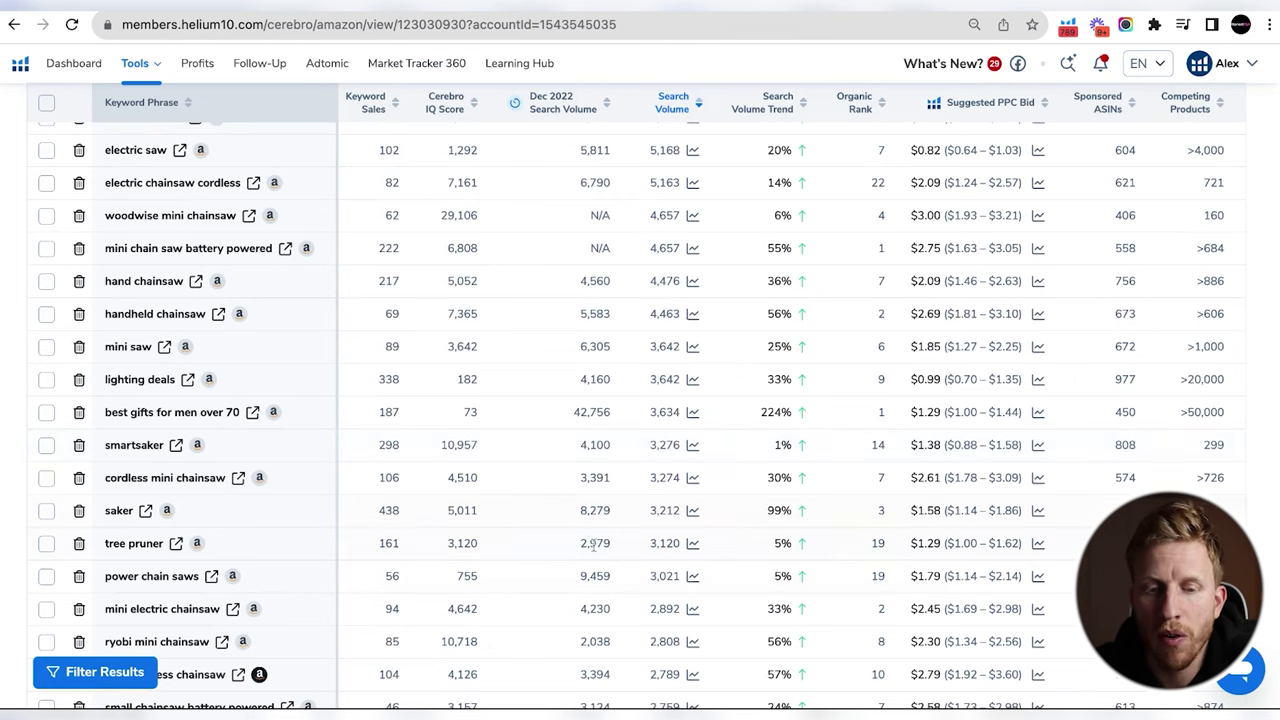
Open the Amazon search results for the keyword "saker" and browse the brand's product range.
left_click(147, 514)
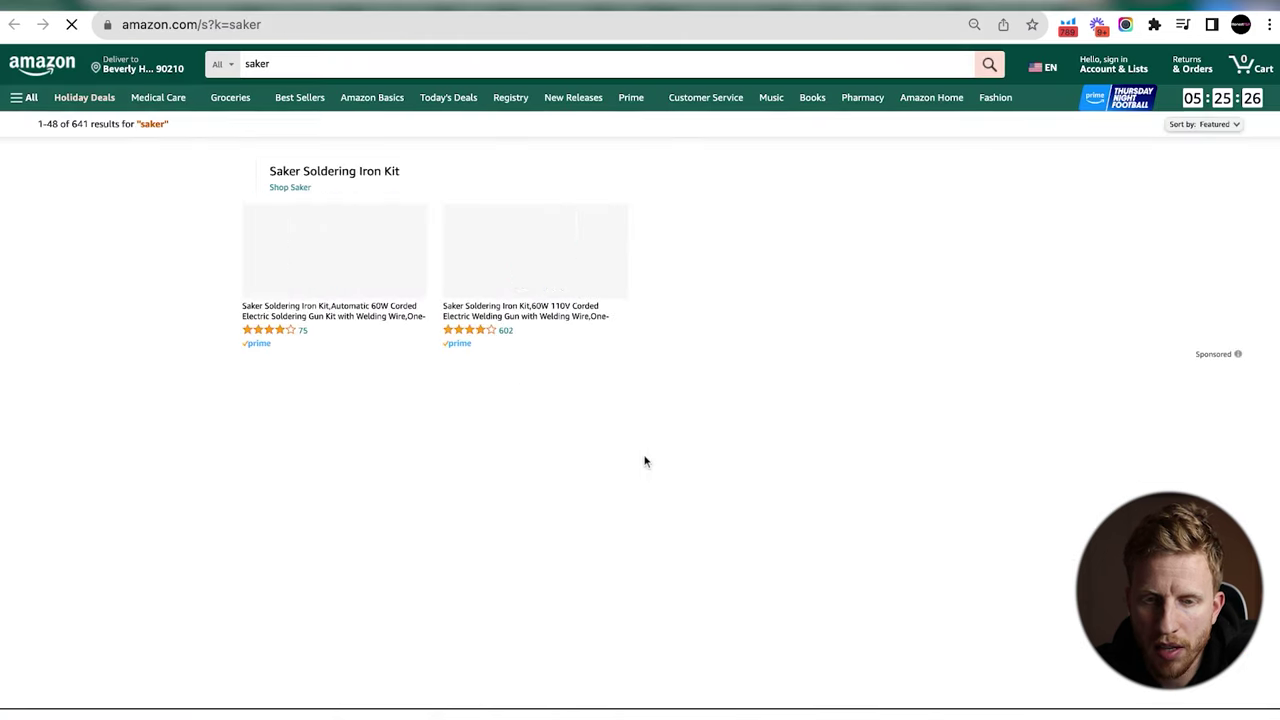
scroll(1005, 306, "down", 7)
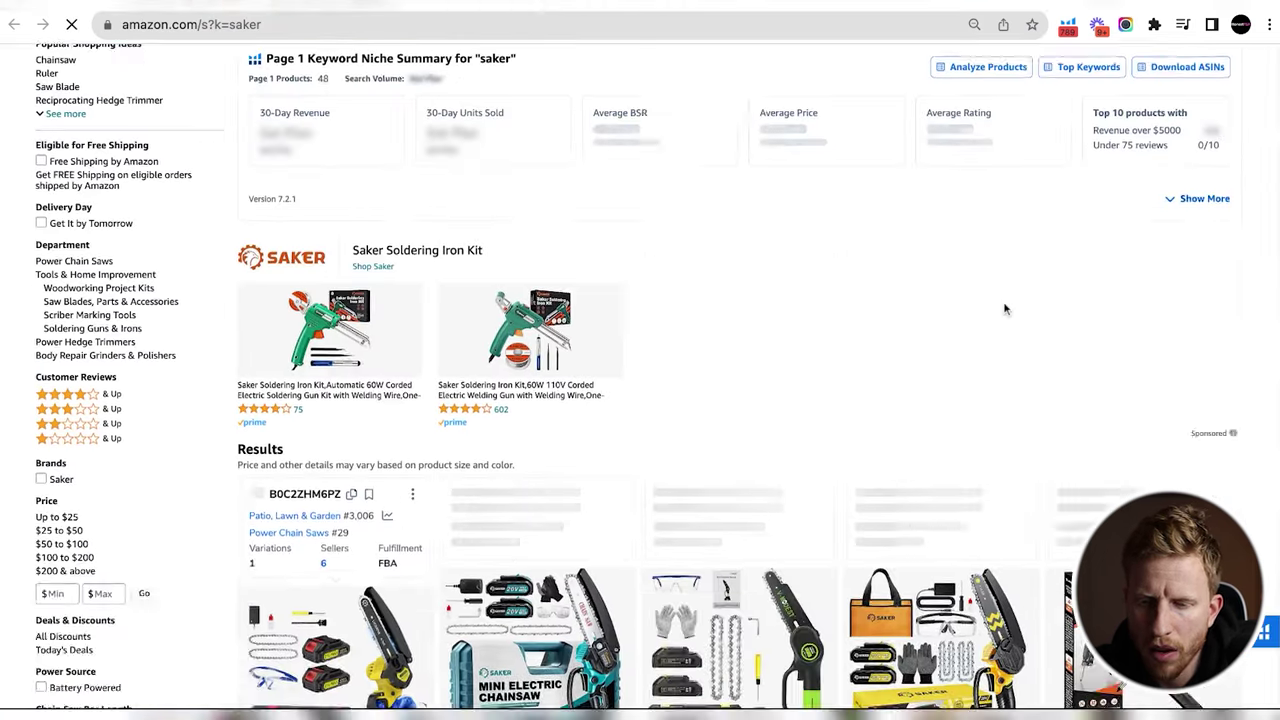
scroll(1005, 306, "down", 3)
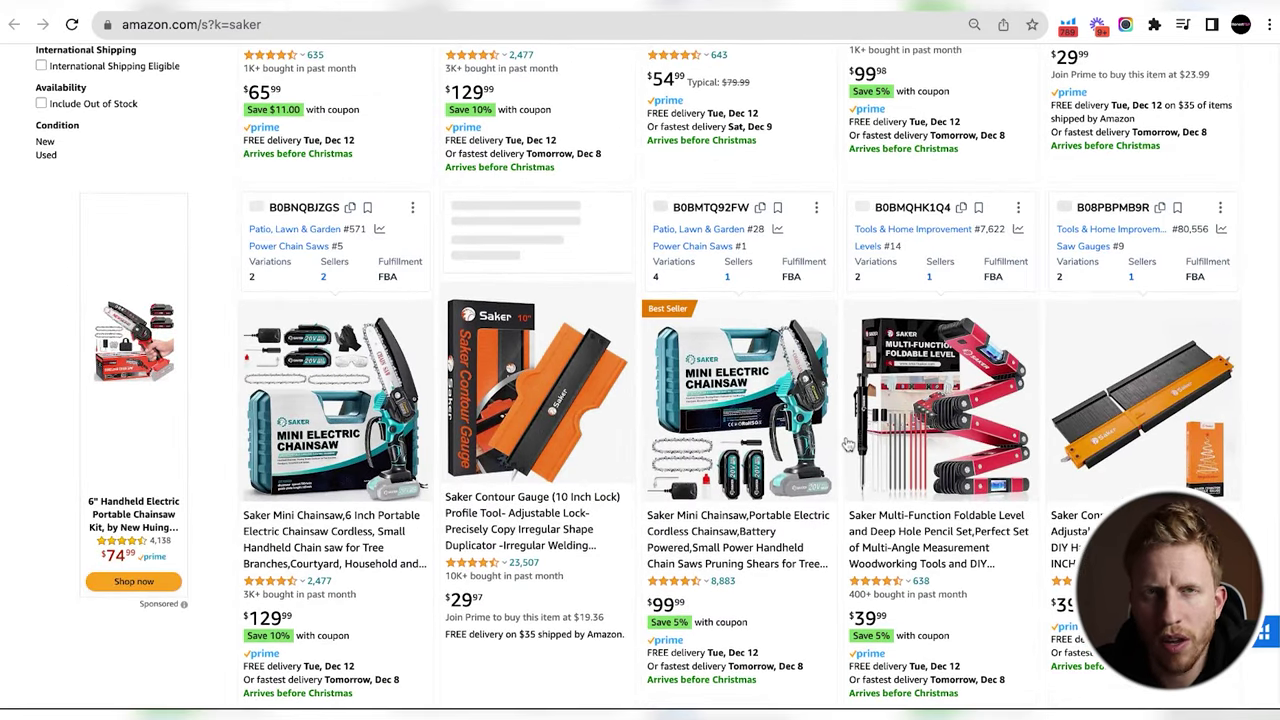
scroll(848, 444, "down", 4)
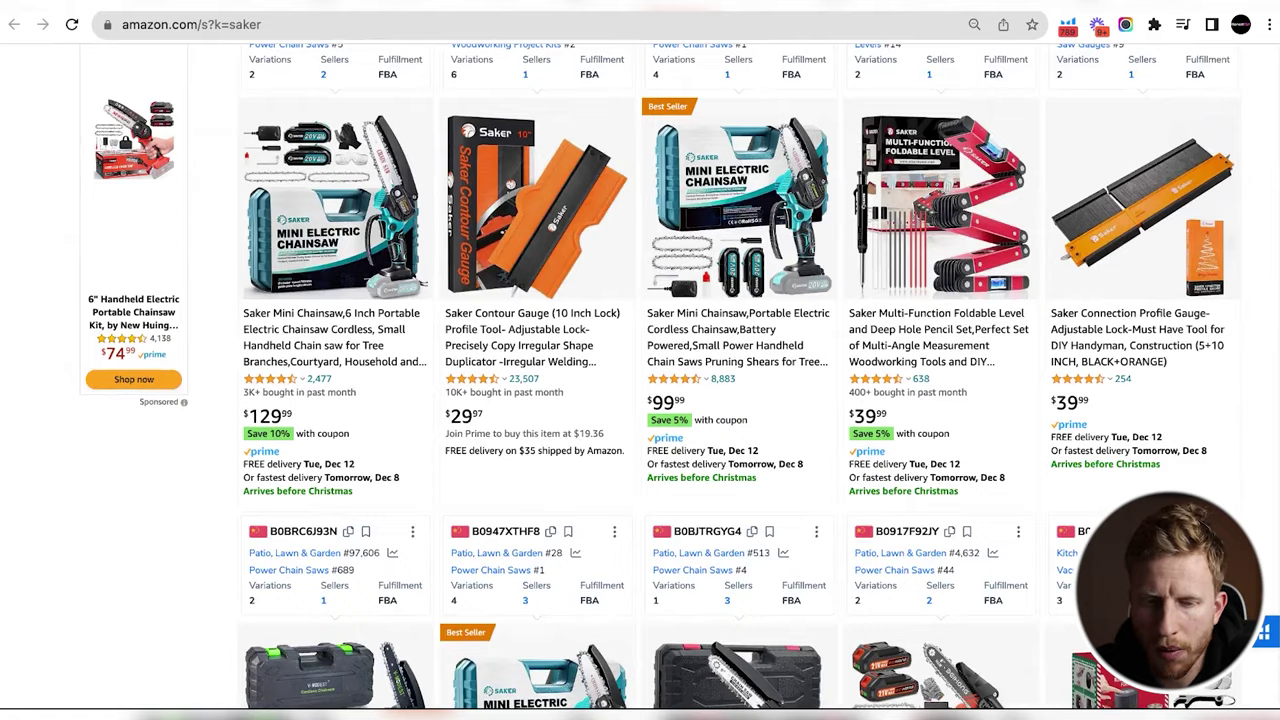
Look over further Saker products in the "saker" search results, including the mini chainsaws and measuring tools.
scroll(848, 444, "down", 1)
scroll(848, 444, "down", 4)
scroll(848, 444, "up", 12)
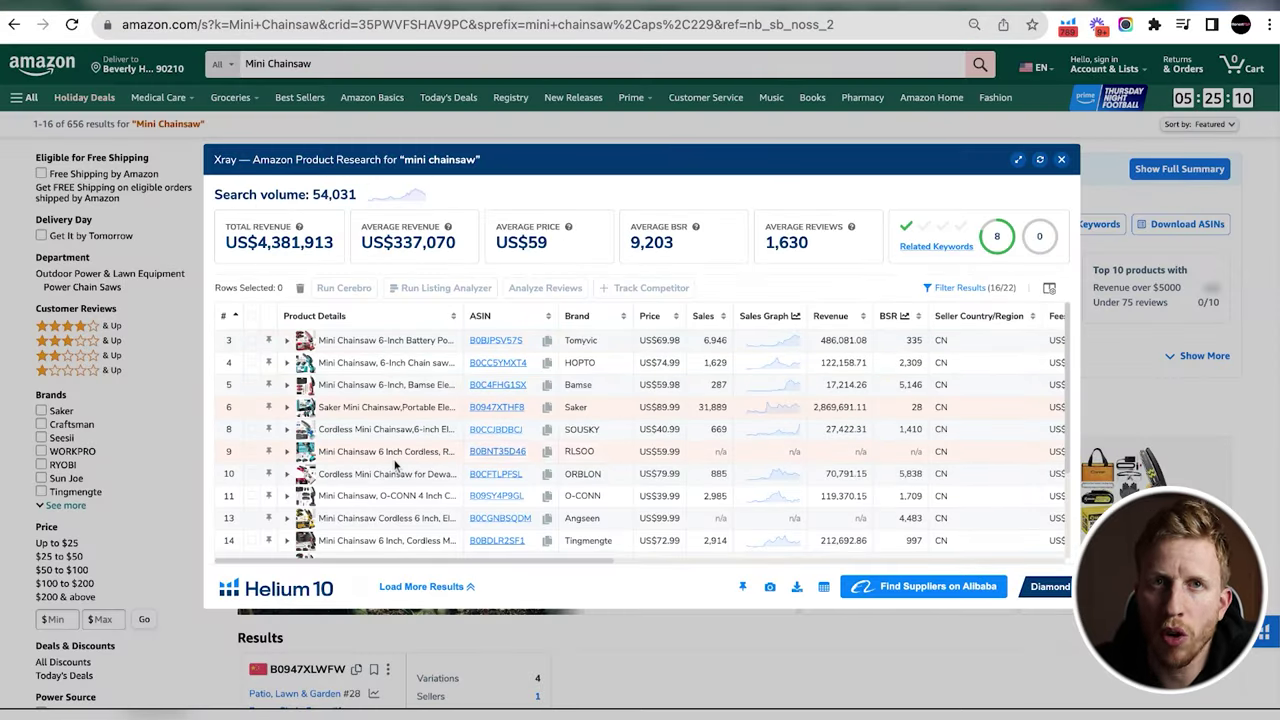
Close the Xray results for "mini chainsaw" and compare the main images, titles, prices and reviews of the listings down the results page.
mouse_move(395, 465)
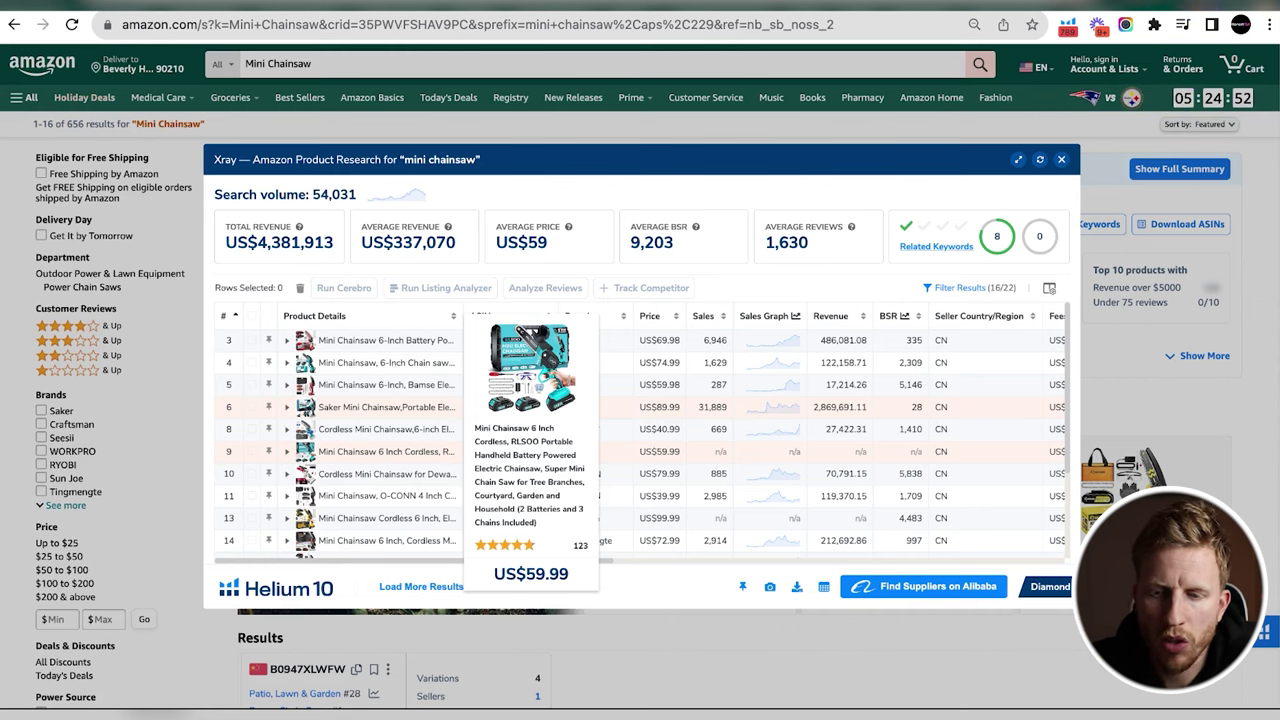
left_click(1061, 159)
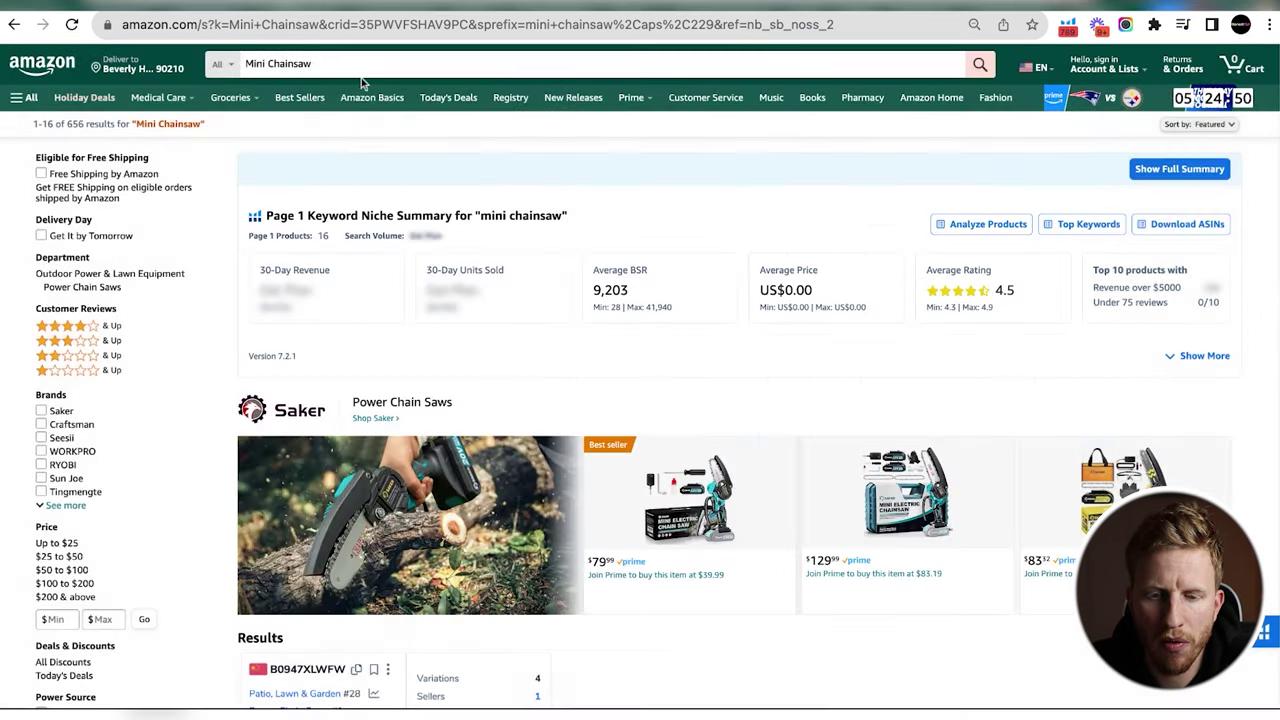
scroll(846, 421, "down", 8)
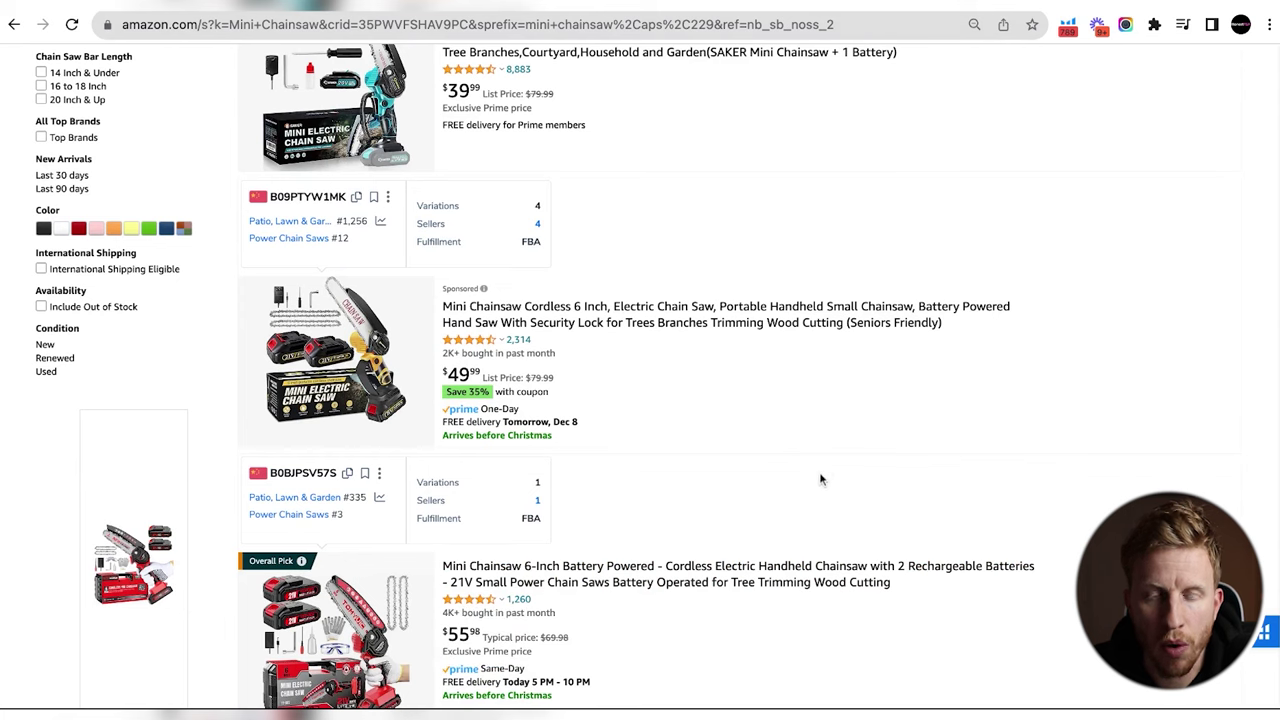
scroll(825, 472, "down", 2)
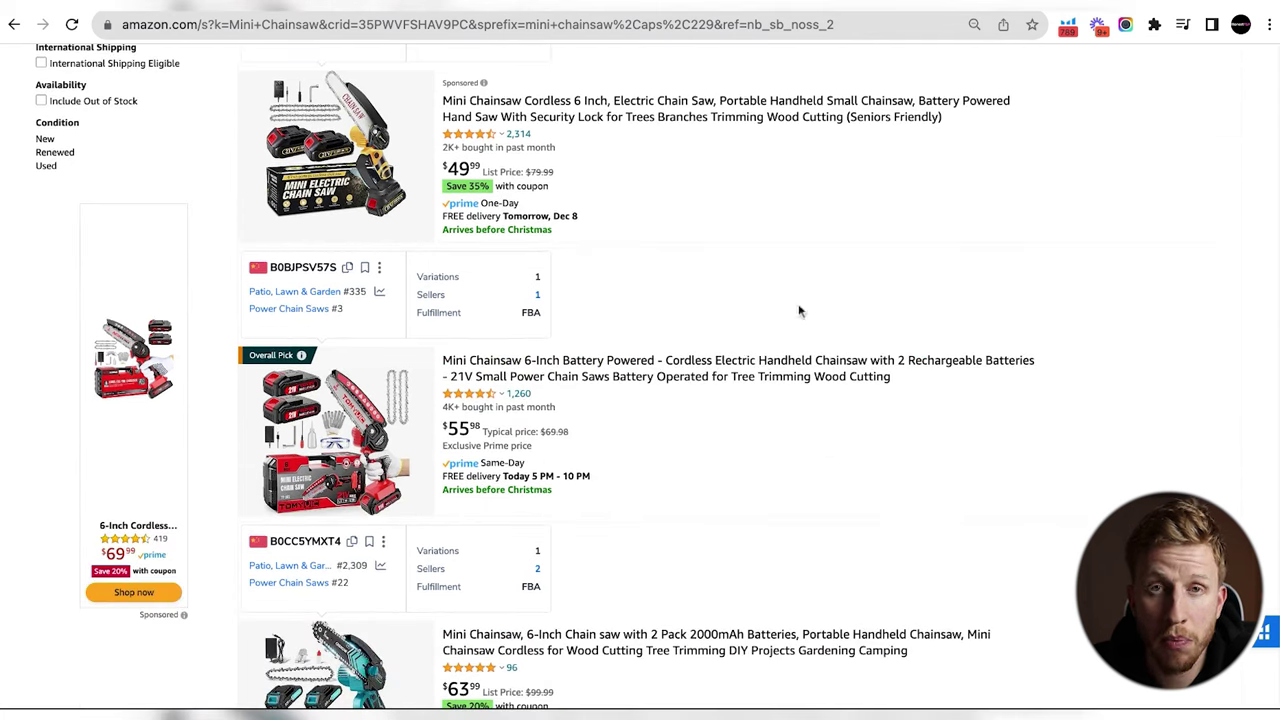
scroll(787, 292, "down", 5)
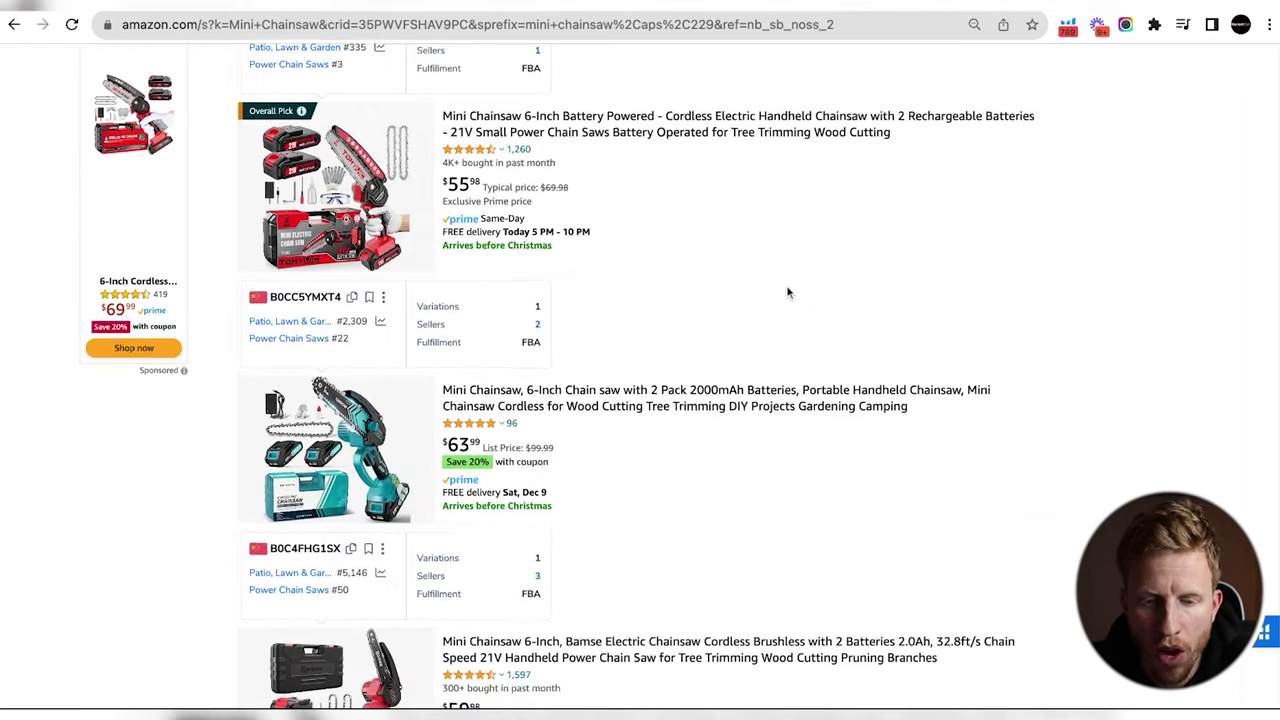
scroll(705, 415, "up", 2)
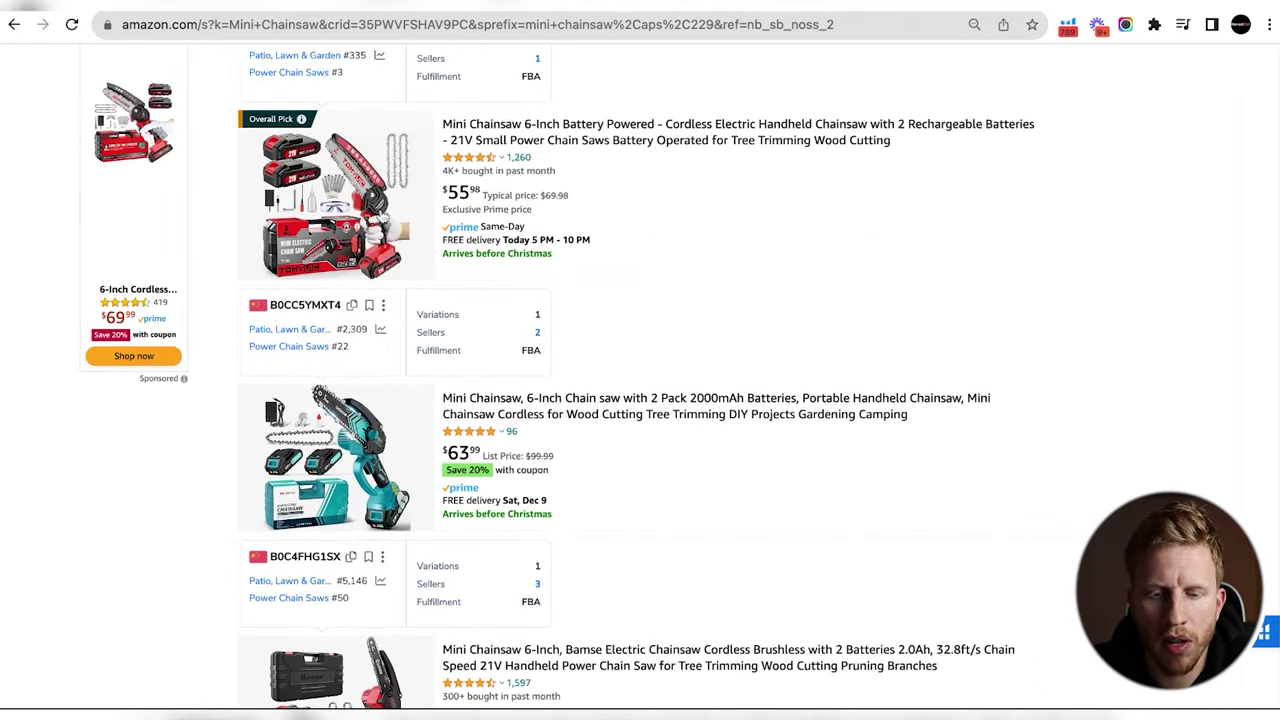
scroll(783, 392, "down", 6)
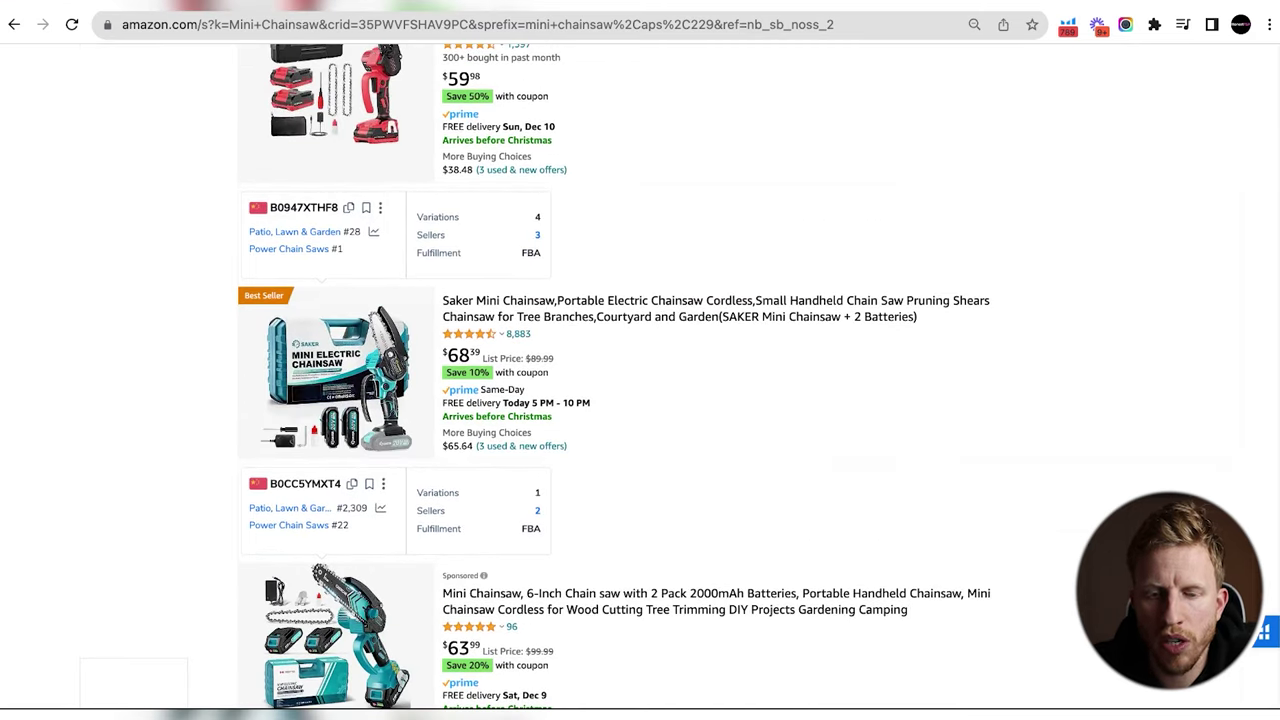
scroll(640, 380, "down", 5)
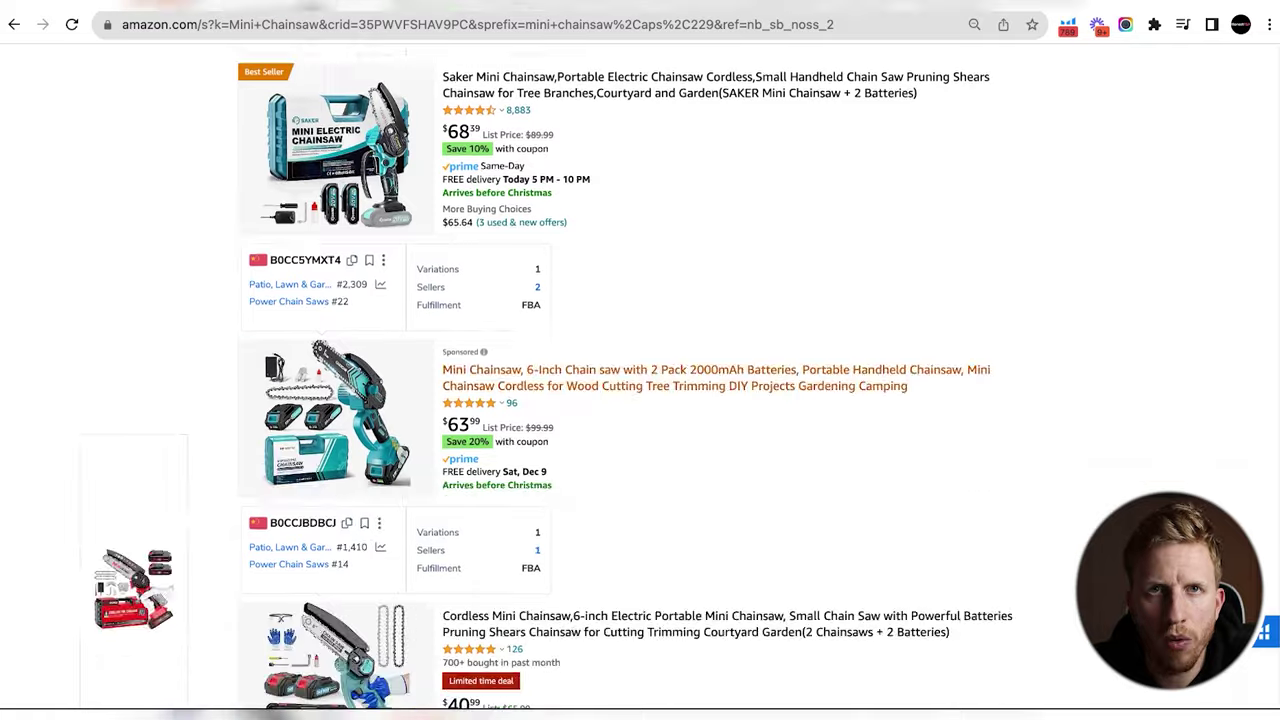
scroll(640, 380, "down", 12)
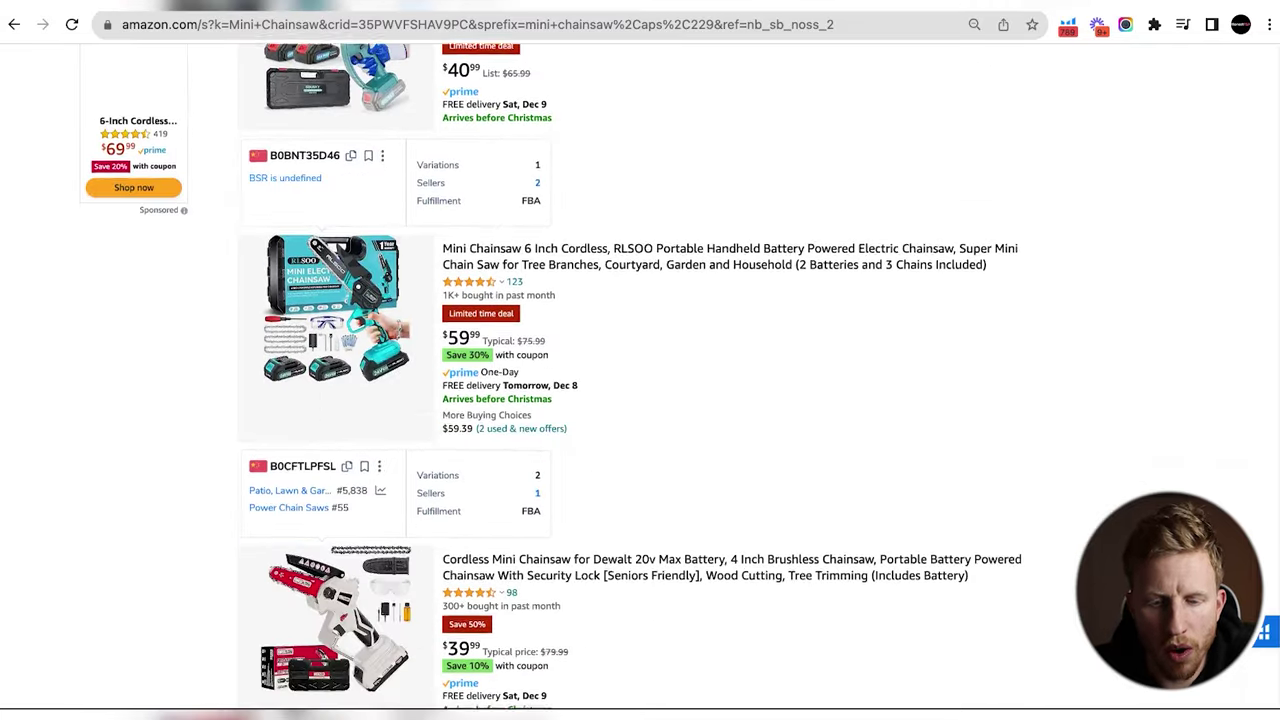
scroll(640, 380, "down", 8)
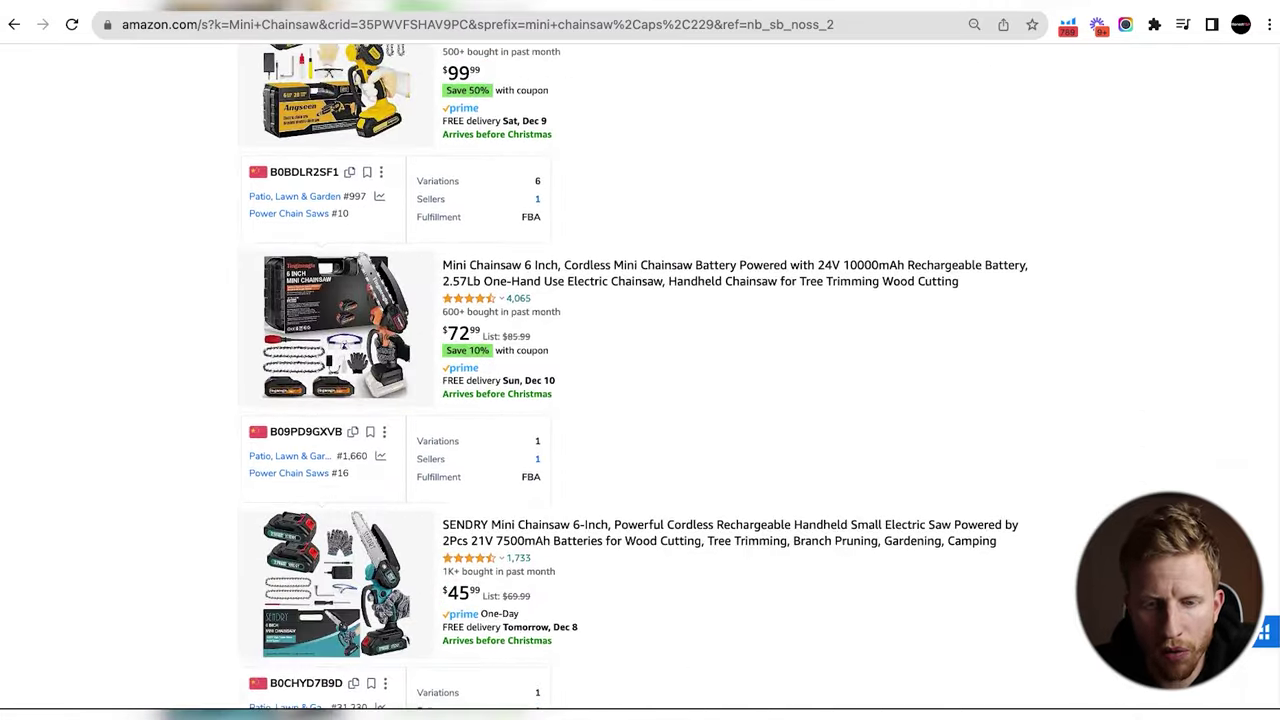
scroll(640, 380, "up", 2)
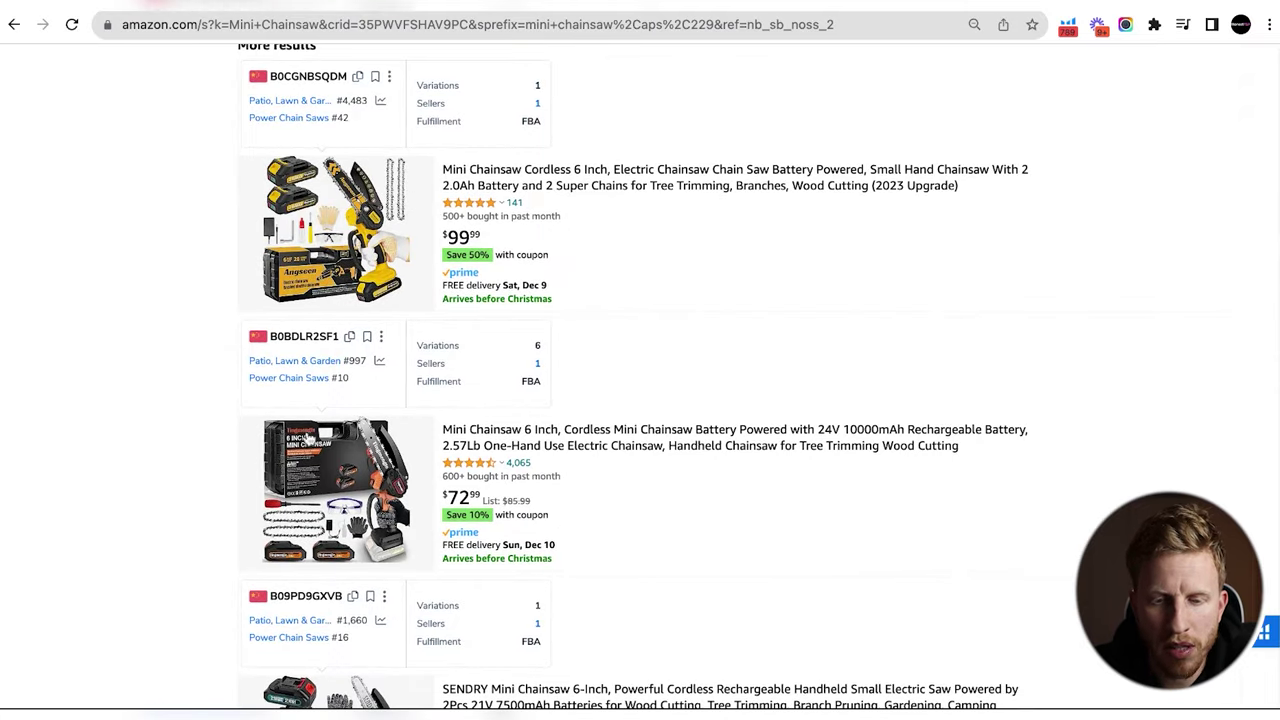
scroll(671, 372, "down", 3)
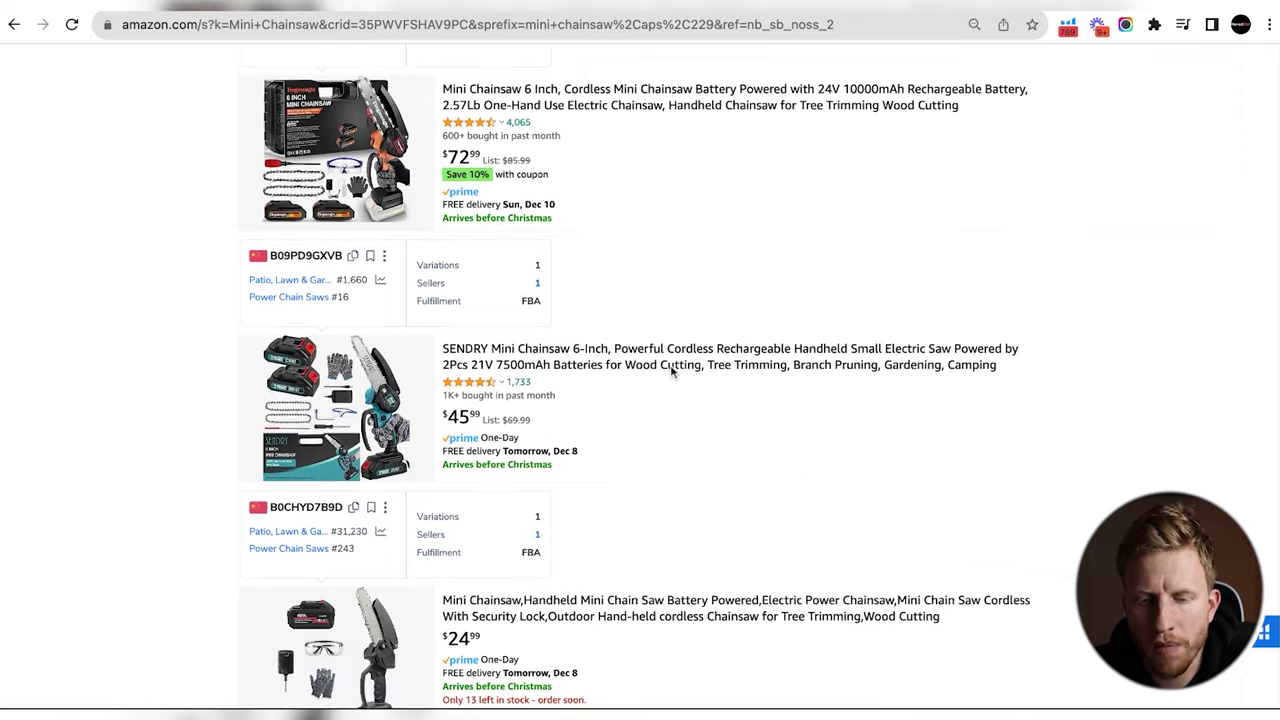
scroll(671, 372, "down", 3)
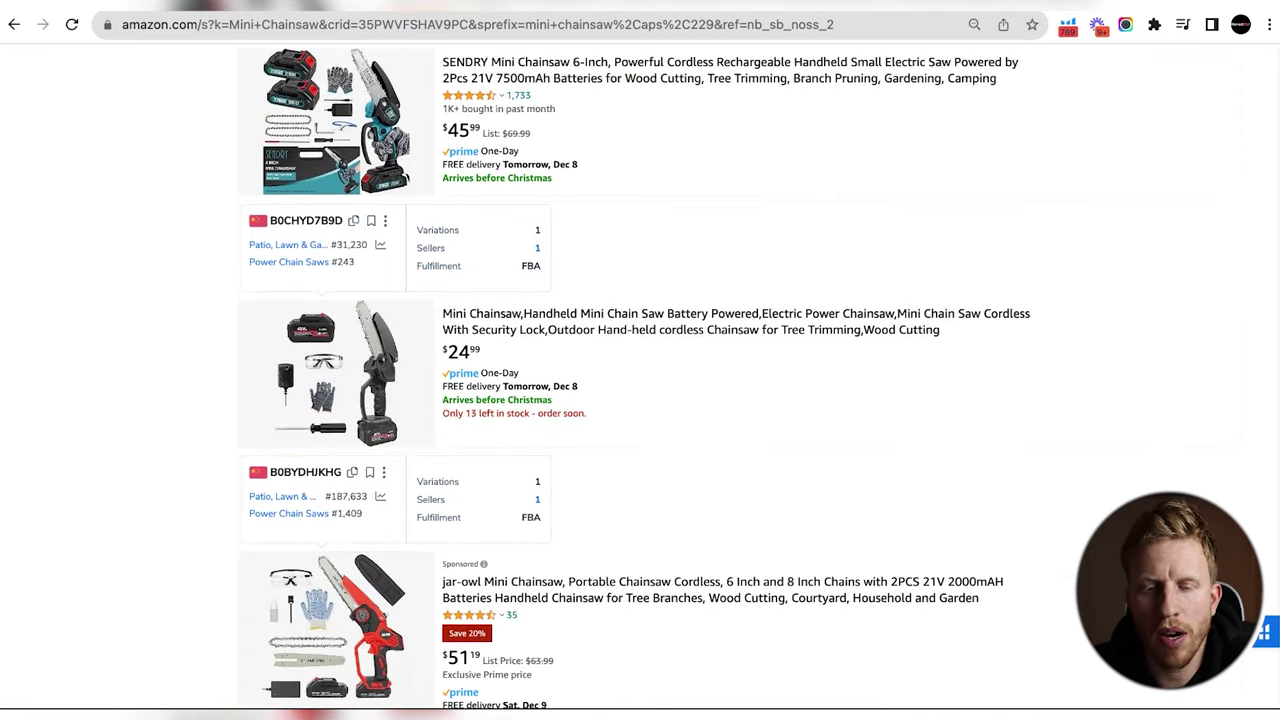
Return to the first mini chainsaw results and re-examine the leading Saker and sponsored listings.
scroll(640, 380, "down", 15)
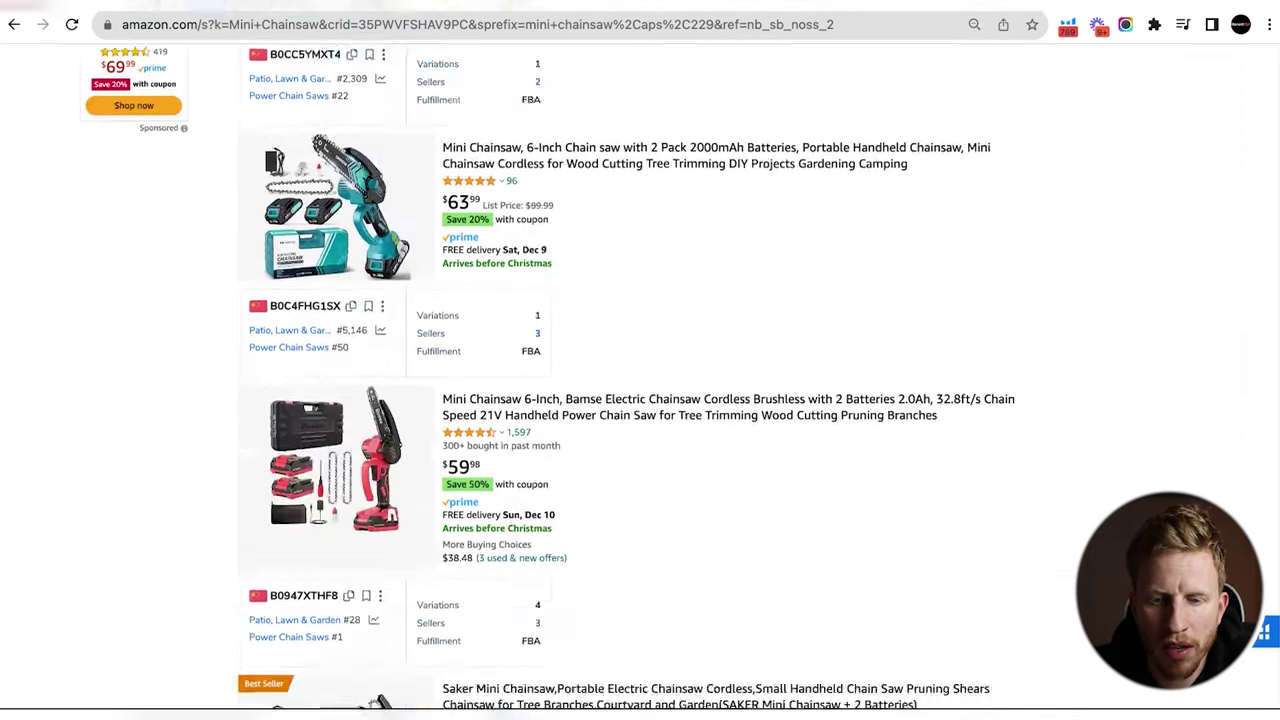
scroll(640, 380, "up", 15)
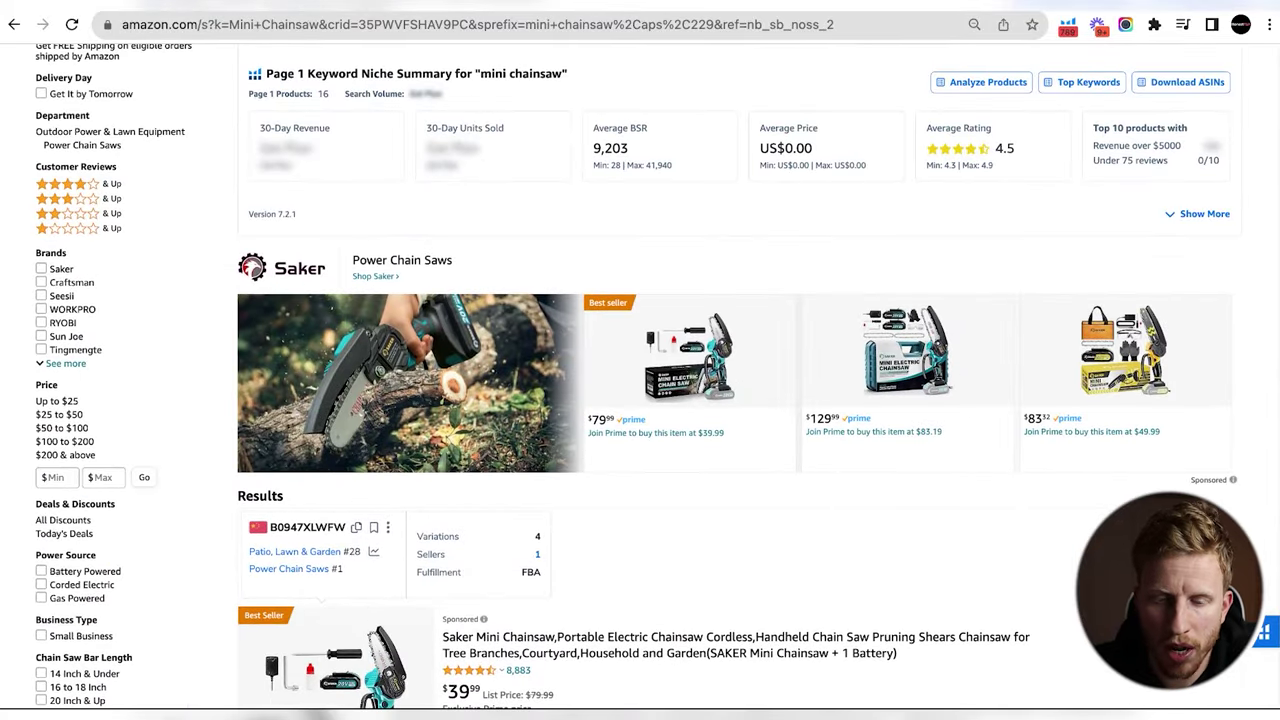
scroll(640, 380, "down", 6)
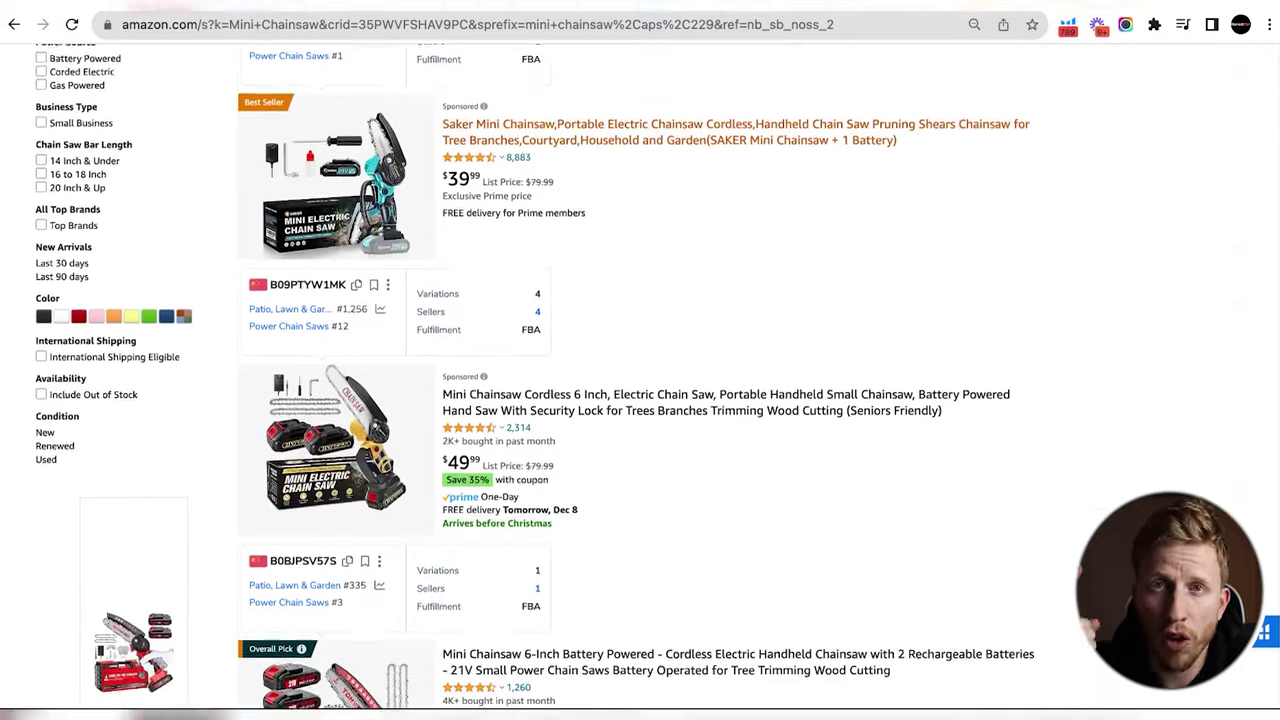